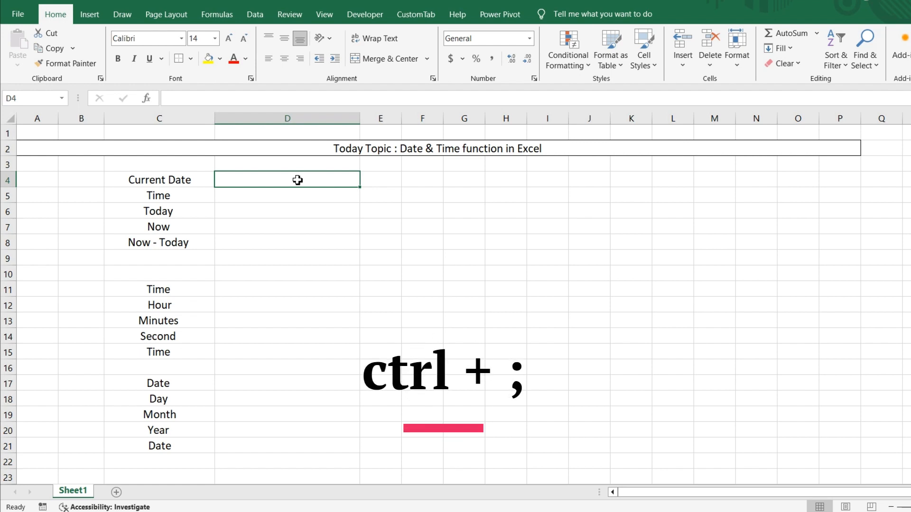
- Insert the current date as a fixed value in D4 and the current time as a fixed value in D5
{"action": "key", "text": "ctrl+semicolon"}
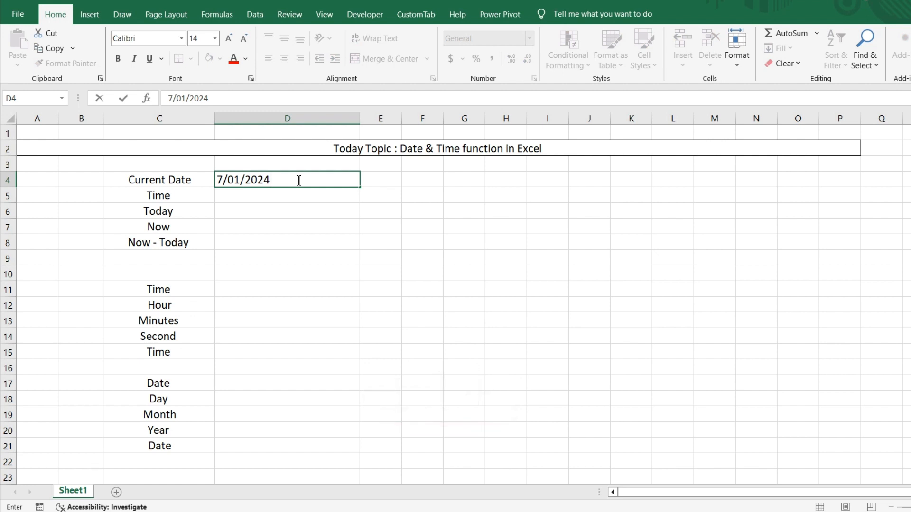
{"action": "key", "text": "Tab"}
{"action": "left_click", "coordinate": [318, 178]}
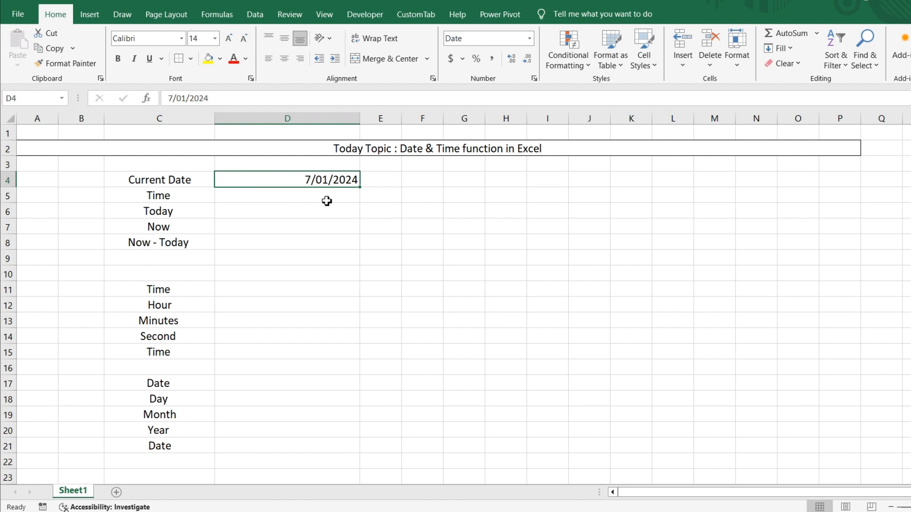
{"action": "left_click", "coordinate": [297, 201]}
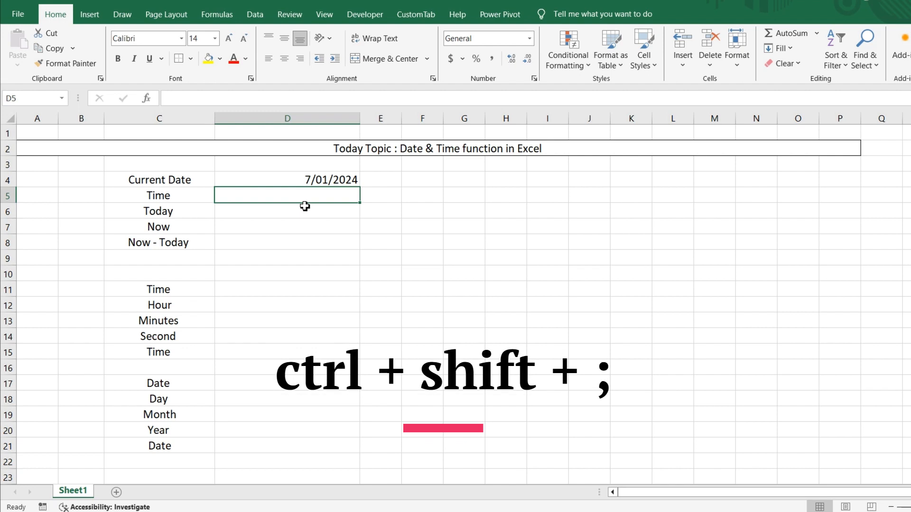
{"action": "key", "text": "ctrl+shift+semicolon"}
{"action": "key", "text": "Tab"}
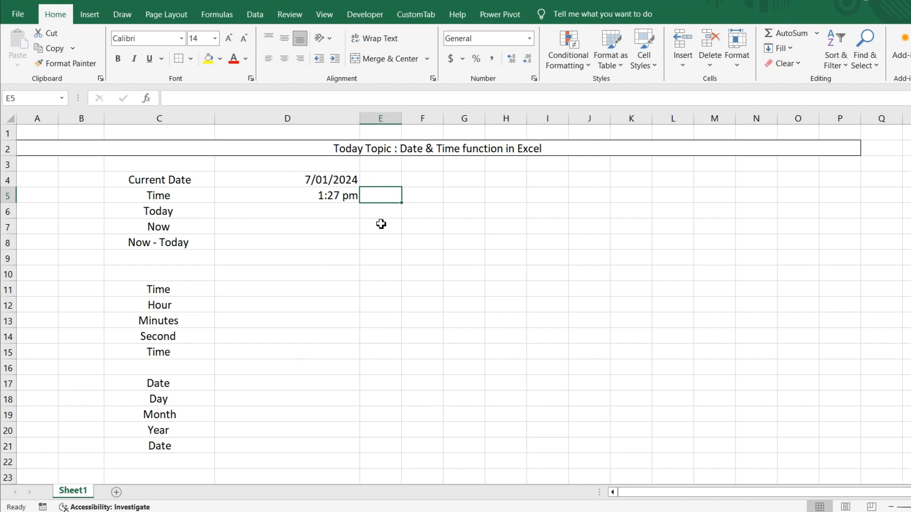
- Enter the shortcut notes "ctlr +;" in E4 and "crtl +shift + ;" in E5
{"action": "left_click", "coordinate": [384, 180]}
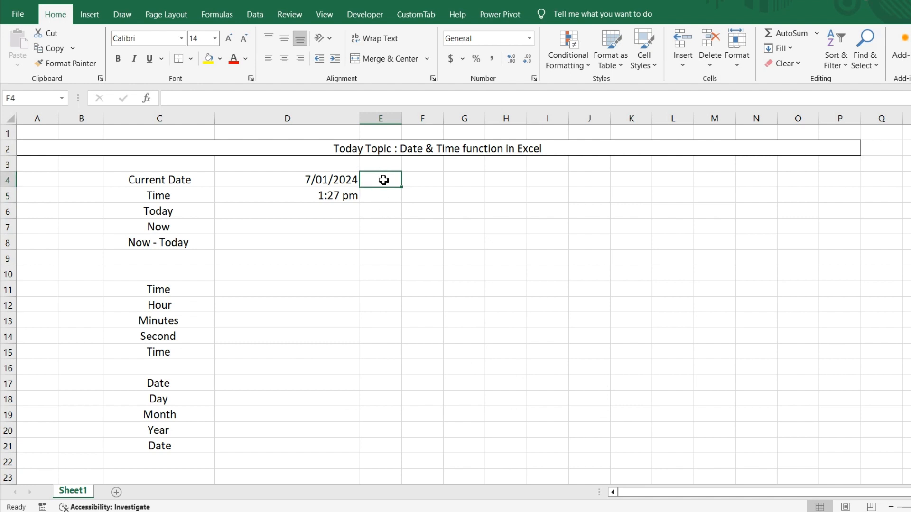
{"action": "type", "text": "ctlr +"}
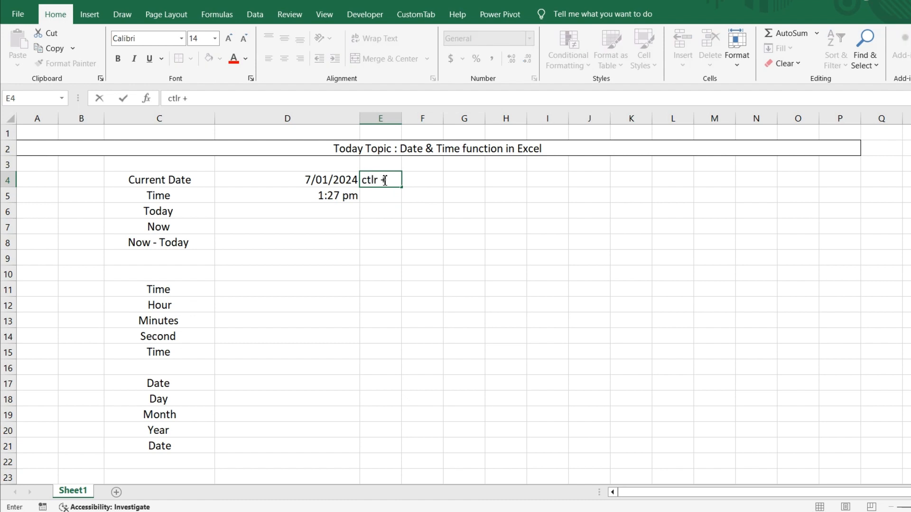
{"action": "type", "text": ";"}
{"action": "key", "text": "Return"}
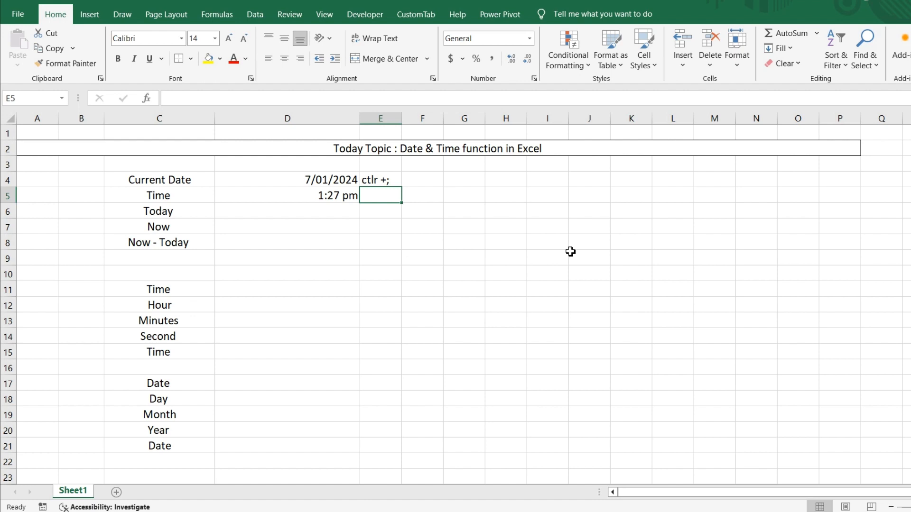
{"action": "type", "text": "crt"}
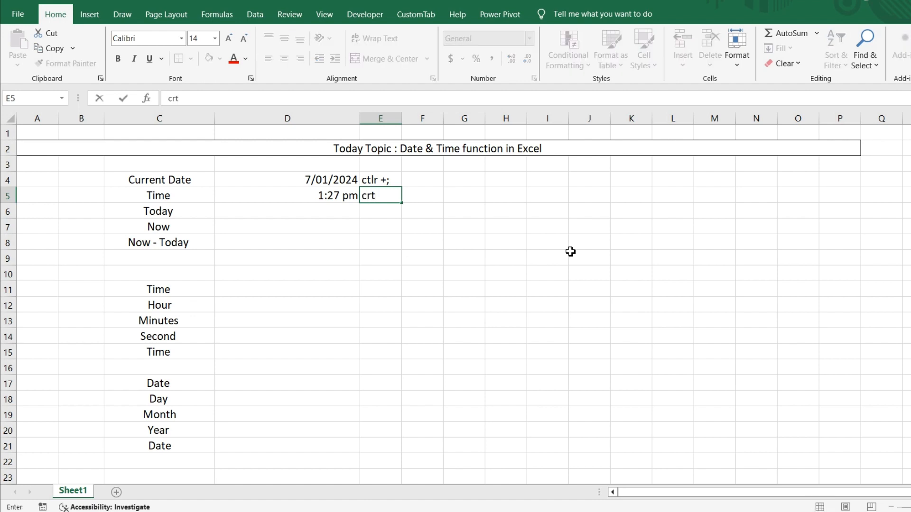
{"action": "type", "text": "l +shift + ;"}
{"action": "key", "text": "Return"}
- Enter the formula =TODAY() in D6 beside the Today label
{"action": "left_click", "coordinate": [321, 209]}
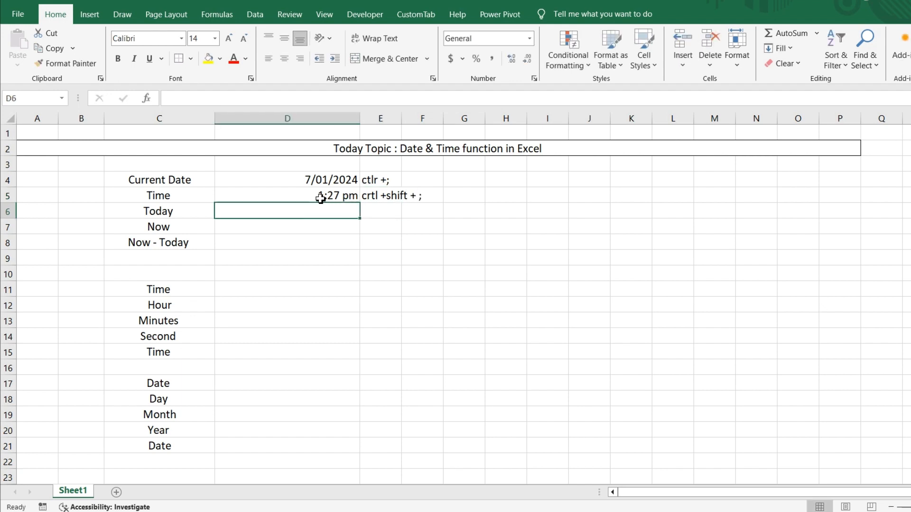
{"action": "type", "text": "=tofay"}
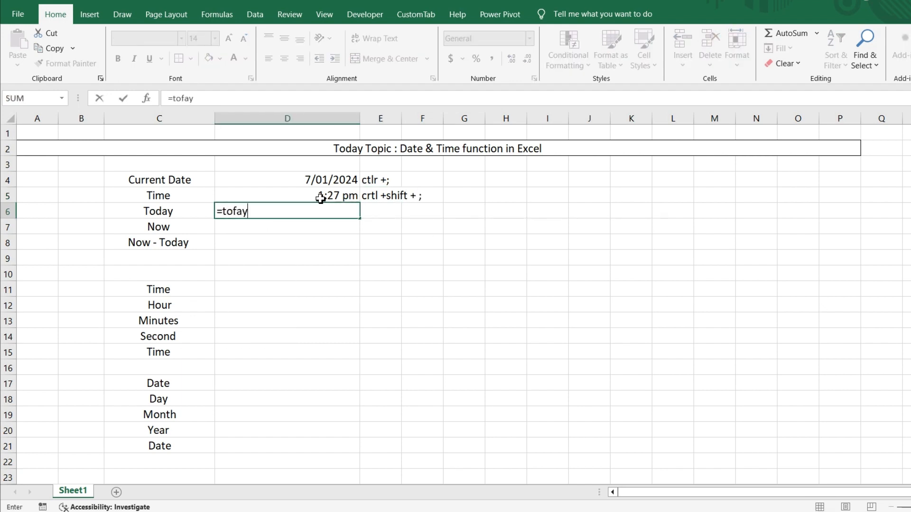
{"action": "key", "text": "BackSpace"}
{"action": "key", "text": "BackSpace"}
{"action": "key", "text": "BackSpace"}
{"action": "type", "text": "day"}
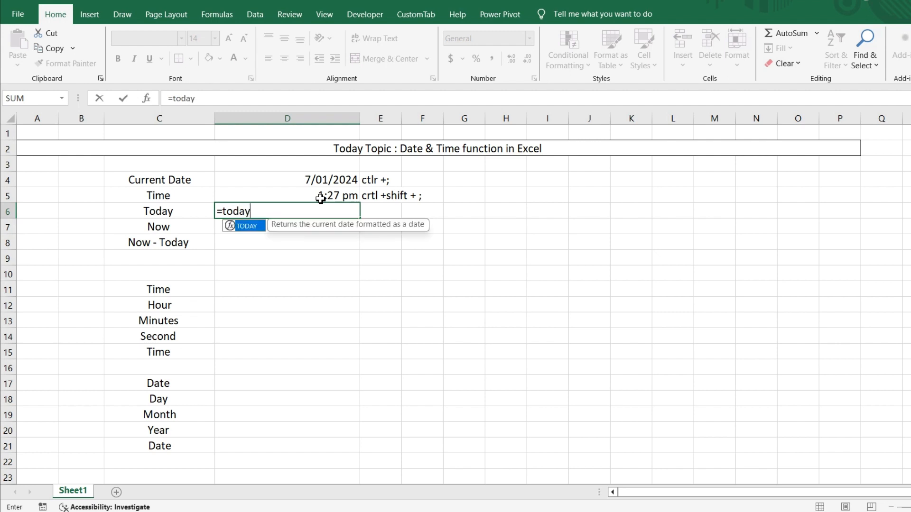
{"action": "type", "text": "()"}
{"action": "key", "text": "Return"}
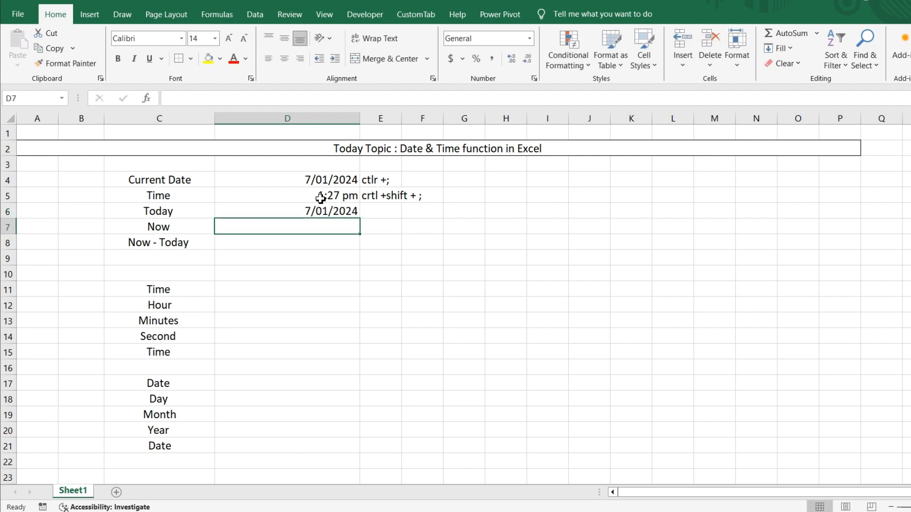
{"action": "key", "text": "Up"}
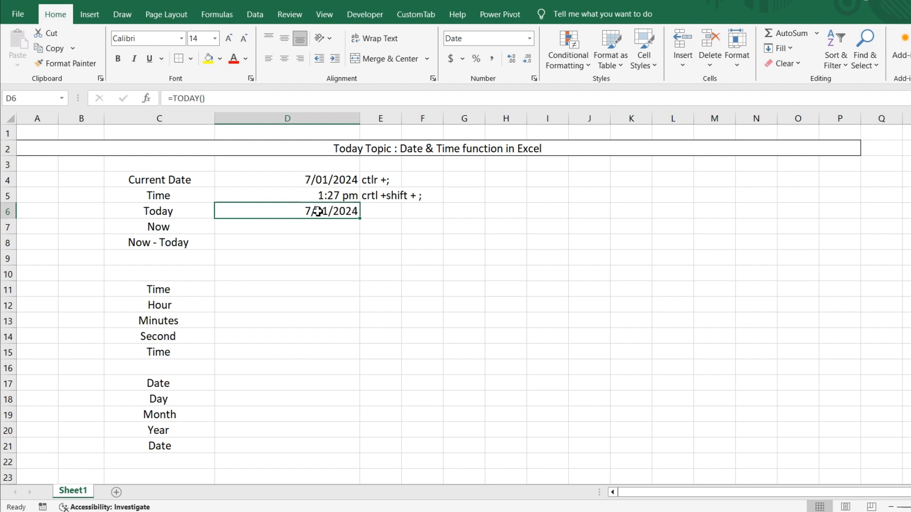
- Show the text of D6's formula in E6 with =FORMULATEXT(D6), and widen column E to fit its notes
{"action": "left_click", "coordinate": [378, 211]}
{"action": "type", "text": "=for"}
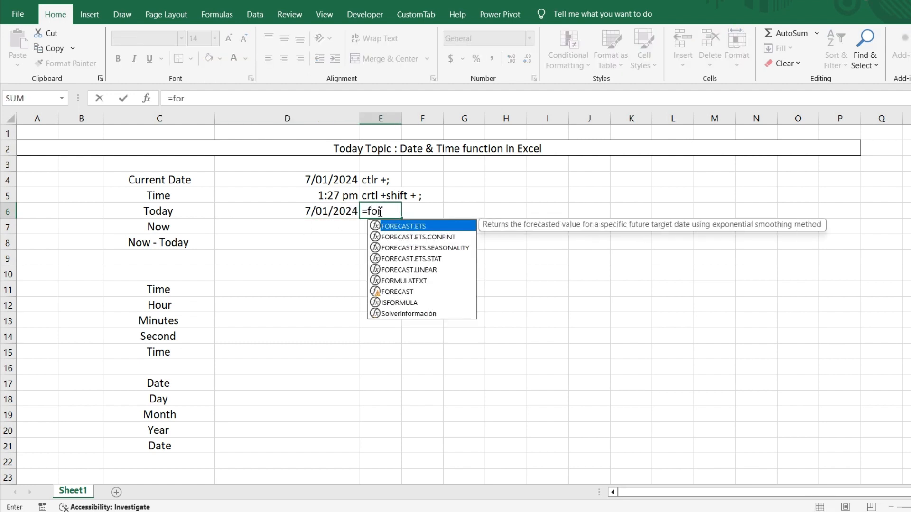
{"action": "key", "text": "Down"}
{"action": "key", "text": "Down"}
{"action": "key", "text": "Down"}
{"action": "key", "text": "Down"}
{"action": "key", "text": "Down"}
{"action": "key", "text": "Tab"}
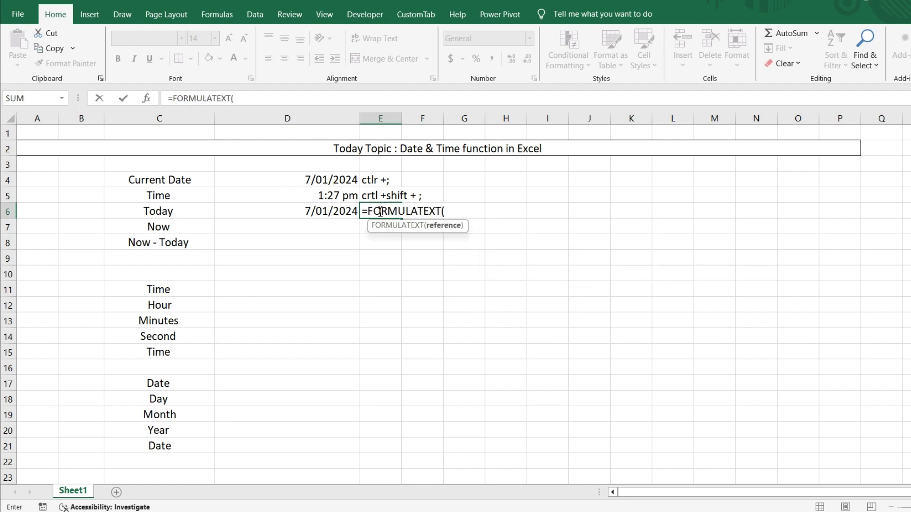
{"action": "key", "text": "Left"}
{"action": "key", "text": "Return"}
{"action": "left_click", "coordinate": [382, 211]}
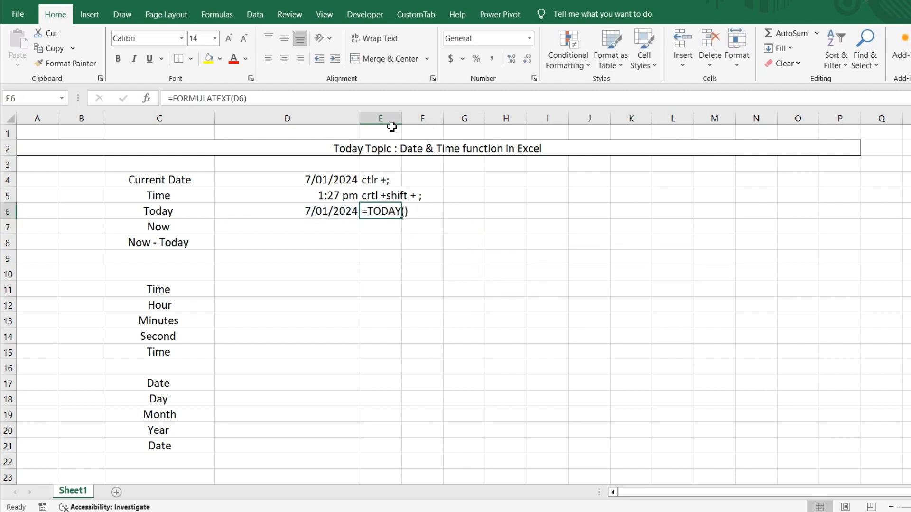
{"action": "left_click_drag", "start_coordinate": [403, 120], "coordinate": [425, 120]}
{"action": "left_click", "coordinate": [315, 212]}
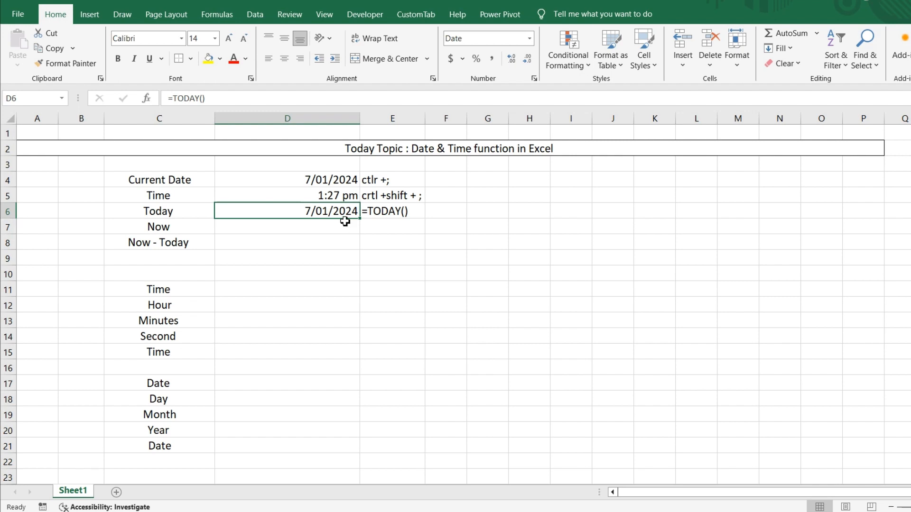
{"action": "key", "text": "ctrl+r"}
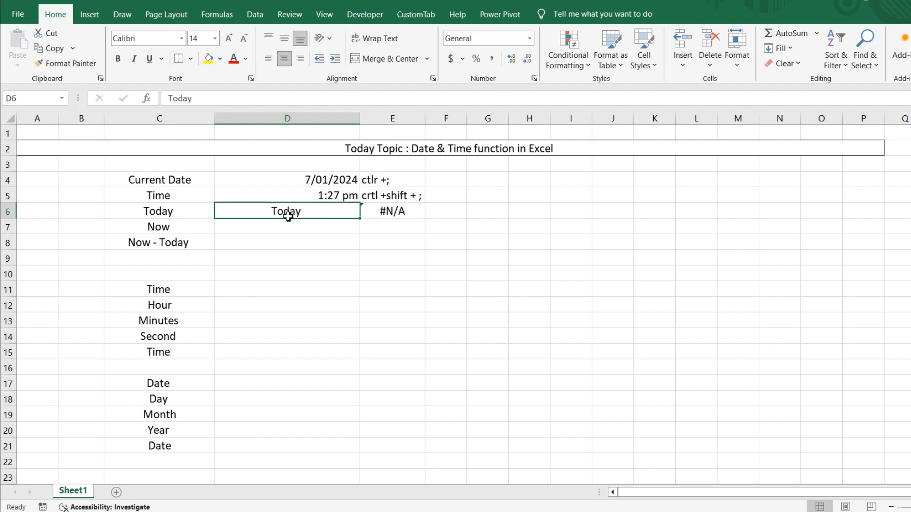
{"action": "key", "text": "ctrl+z"}
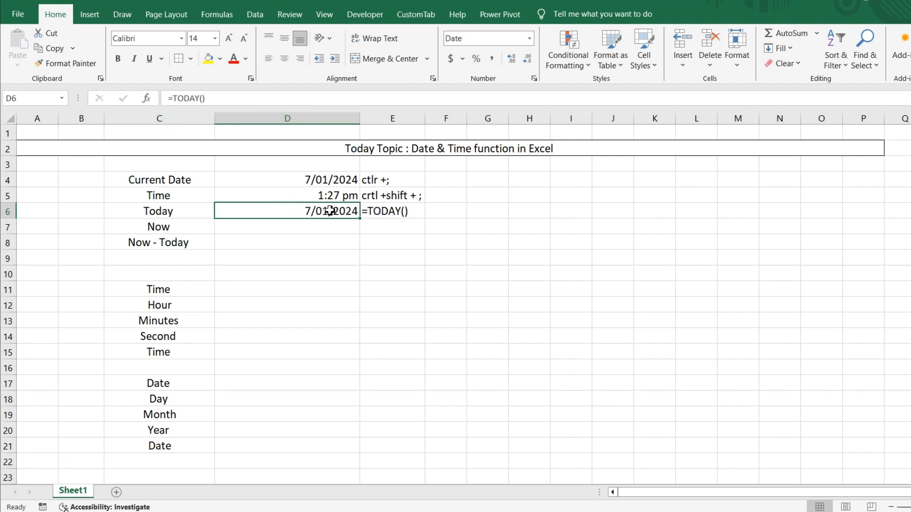
- Enter the formula =NOW() in D7 beside the Now label
{"action": "left_click", "coordinate": [311, 228]}
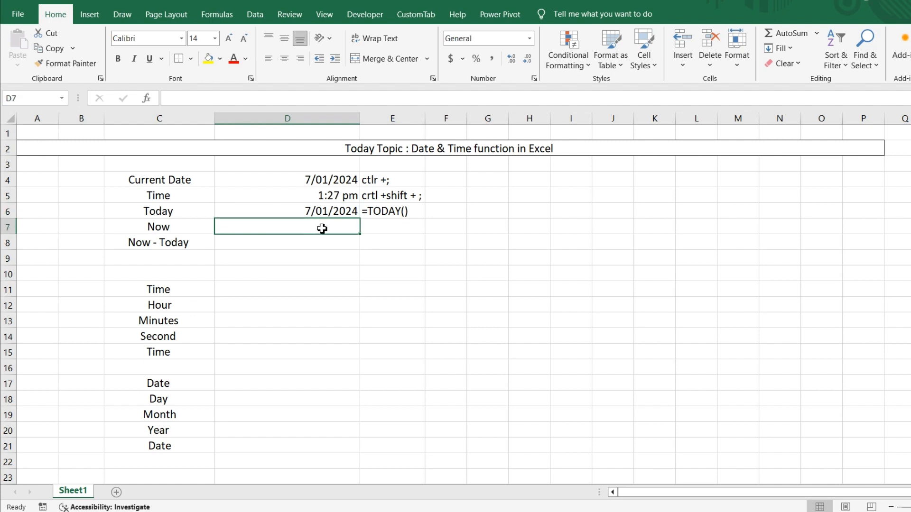
{"action": "type", "text": "=now()"}
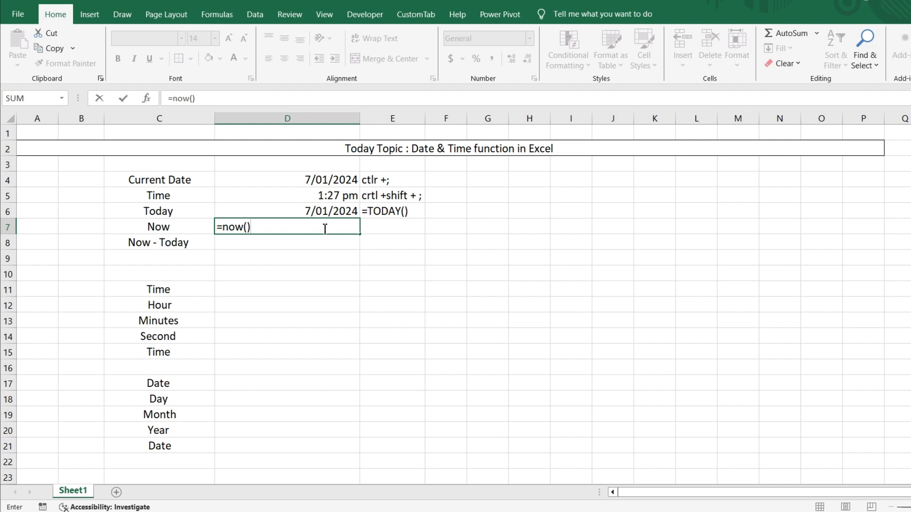
{"action": "key", "text": "Tab"}
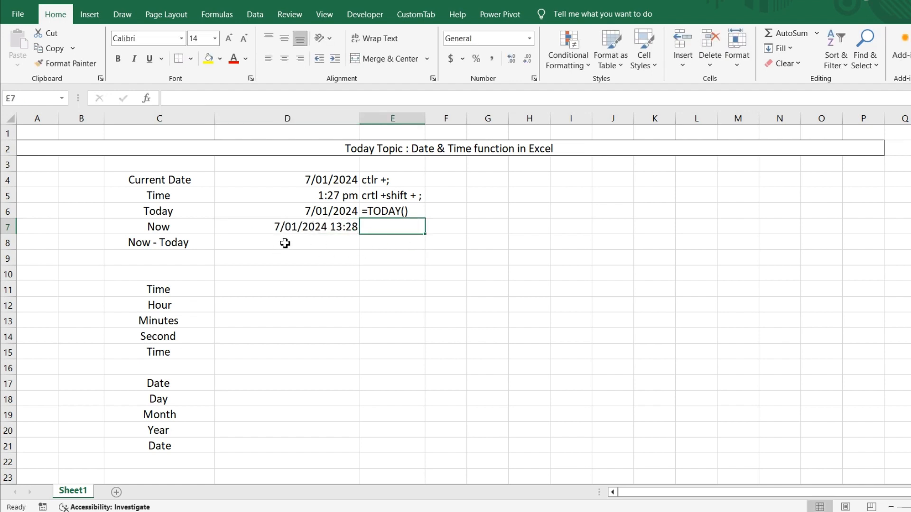
{"action": "left_click", "coordinate": [321, 228]}
{"action": "type", "text": "=now()"}
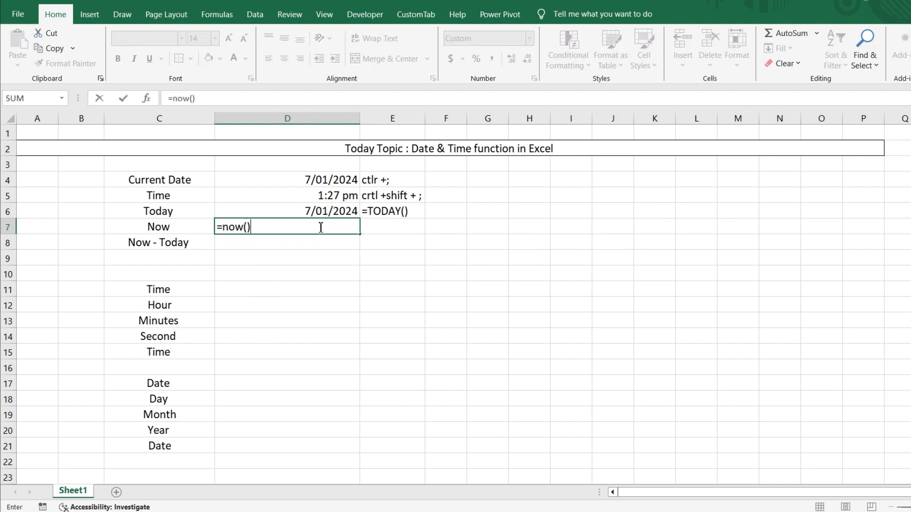
{"action": "key", "text": "Tab"}
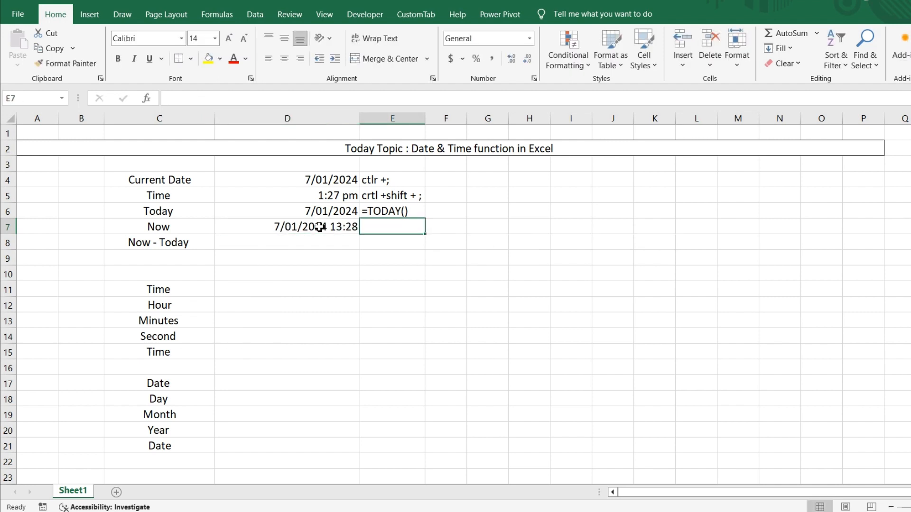
- Copy the FORMULATEXT formula from E6 into E7 and E8
{"action": "left_click_drag", "start_coordinate": [395, 212], "coordinate": [395, 227]}
{"action": "key", "text": "ctrl+c"}
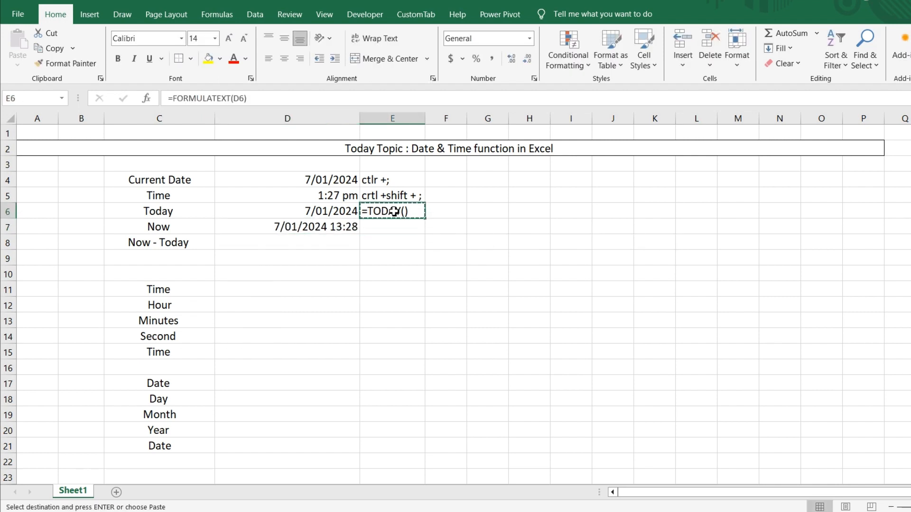
{"action": "key", "text": "Down"}
{"action": "key", "text": "Return"}
{"action": "key", "text": "Left"}
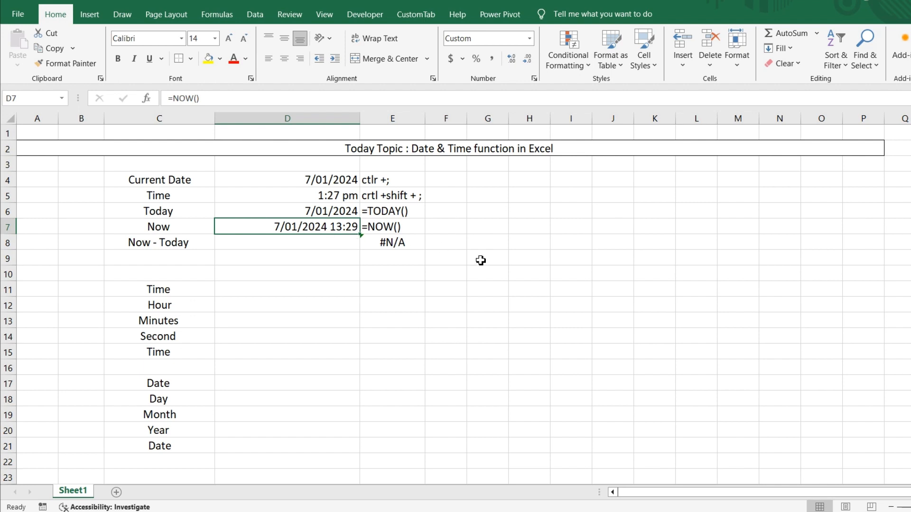
- Enter the formula =NOW()-TODAY() in D8 beside the Now - Today label
{"action": "key", "text": "Down"}
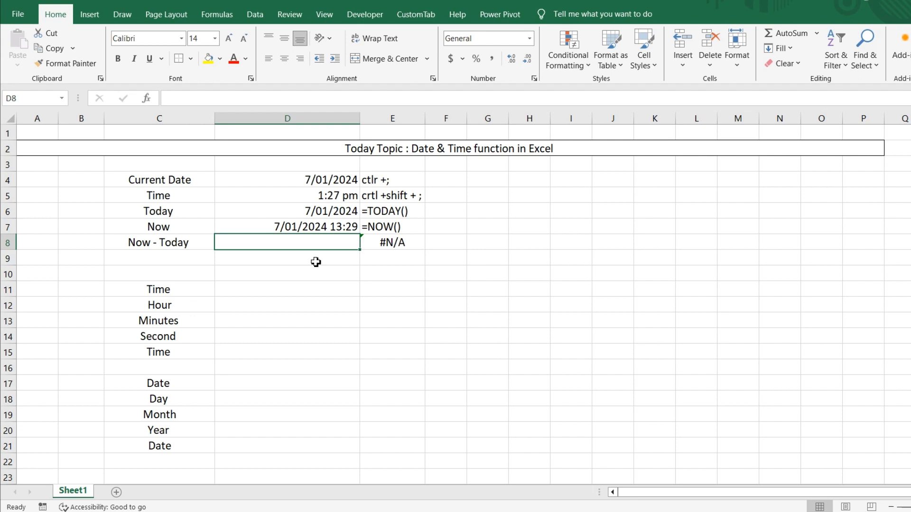
{"action": "type", "text": "=now("}
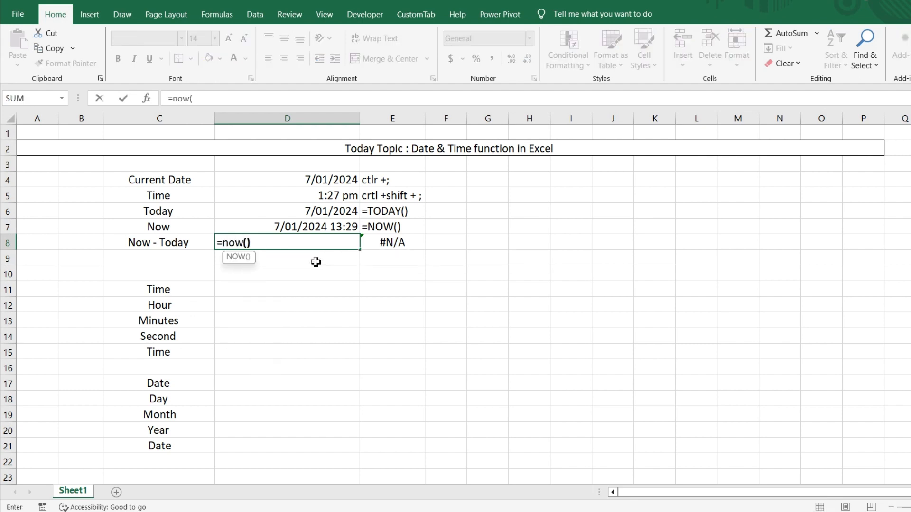
{"action": "type", "text": ")-today"}
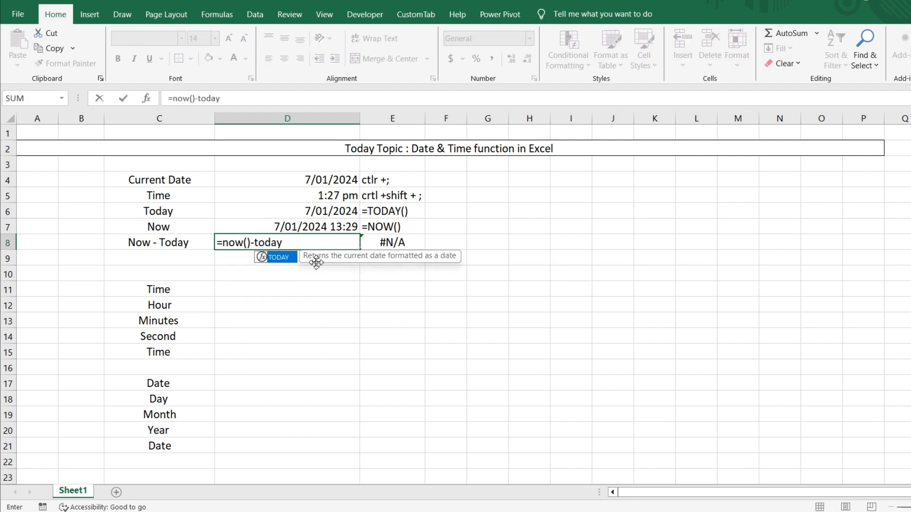
{"action": "type", "text": "()"}
{"action": "key", "text": "ctrl+Return"}
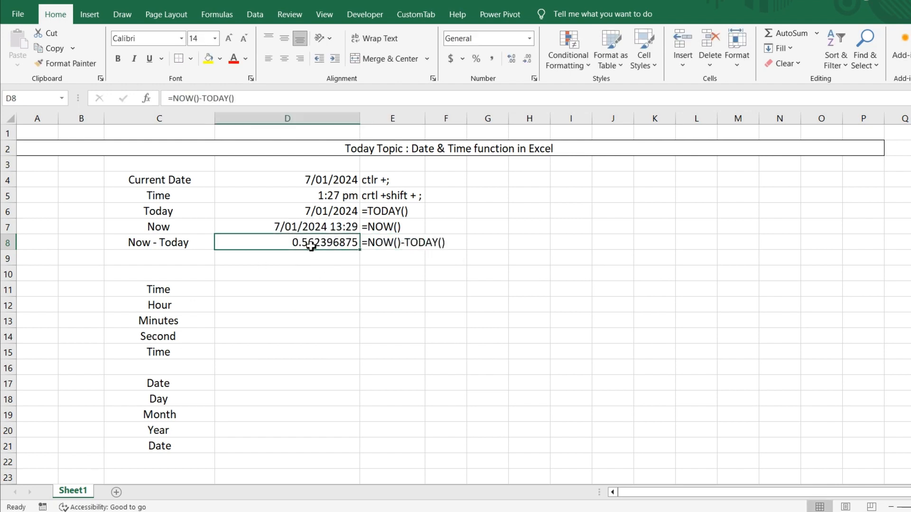
- Format the Now - Today result in D8 with the Time number category
{"action": "right_click", "coordinate": [326, 243]}
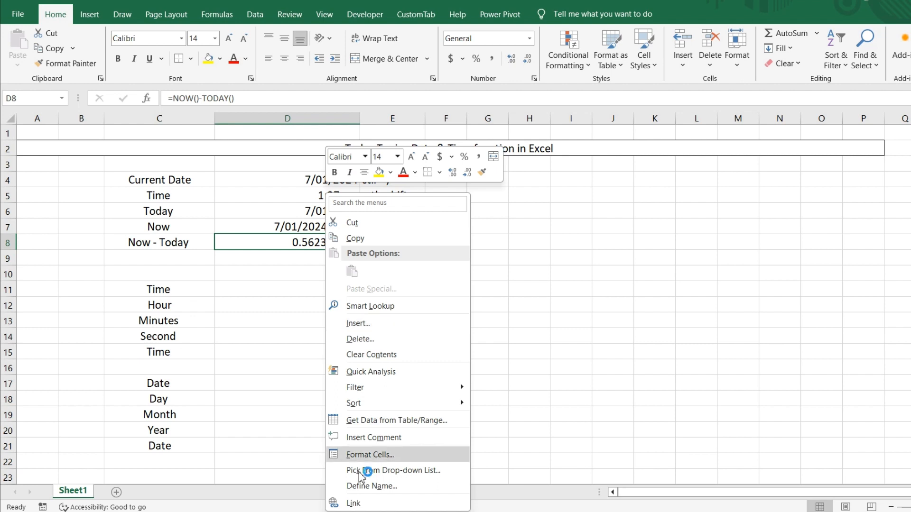
{"action": "left_click", "coordinate": [371, 455]}
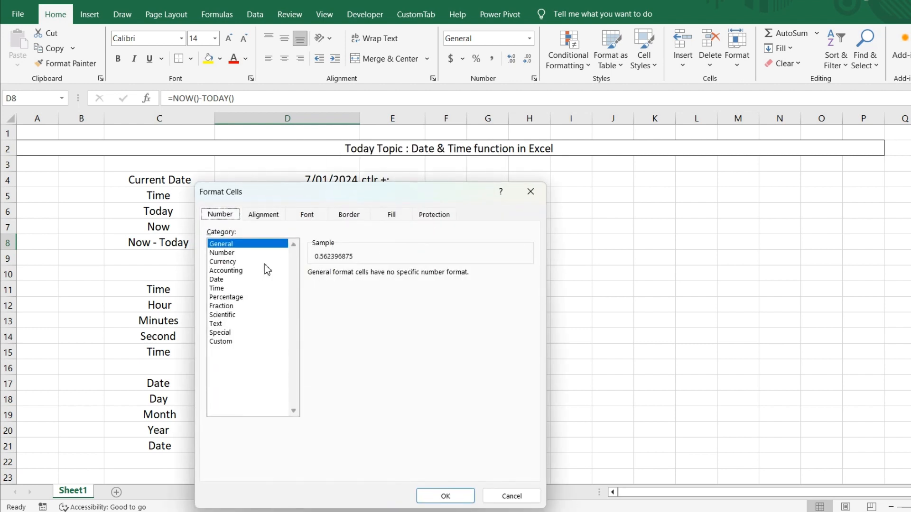
{"action": "left_click", "coordinate": [230, 271]}
{"action": "left_click", "coordinate": [223, 281]}
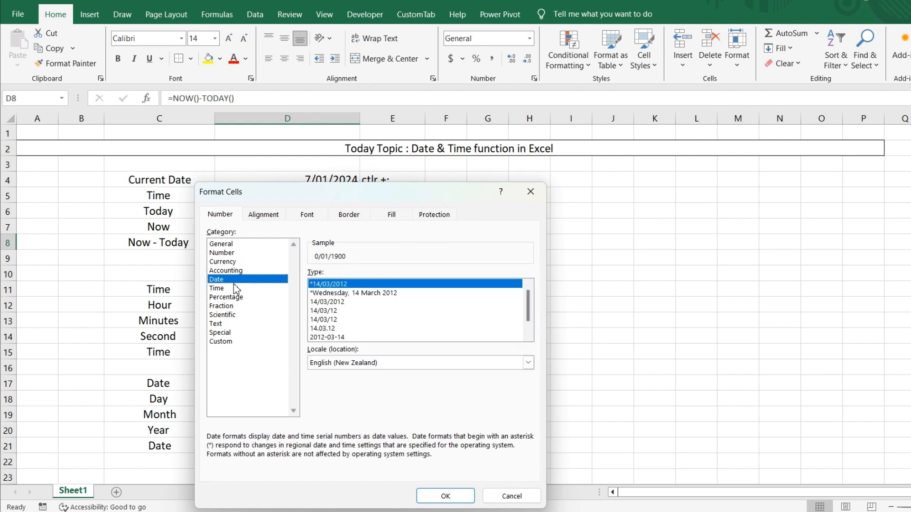
{"action": "left_click", "coordinate": [232, 289]}
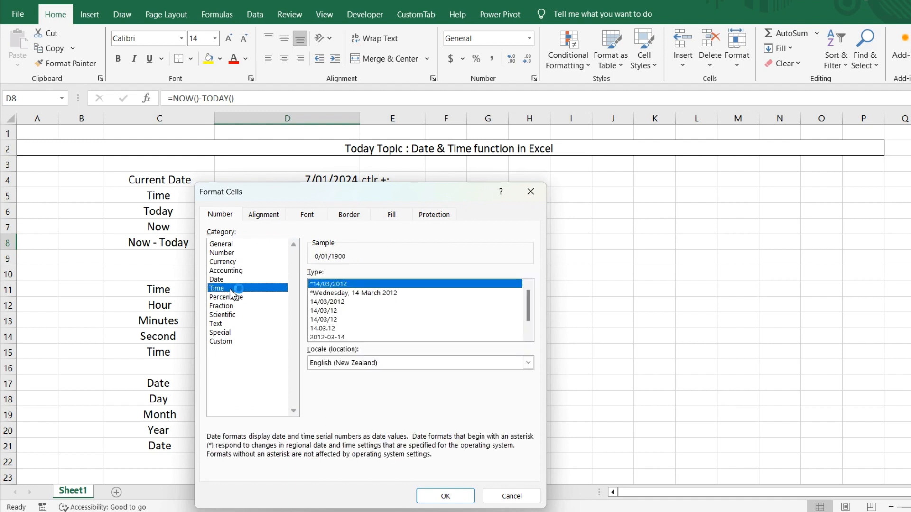
{"action": "left_click", "coordinate": [444, 495]}
{"action": "left_click", "coordinate": [294, 290]}
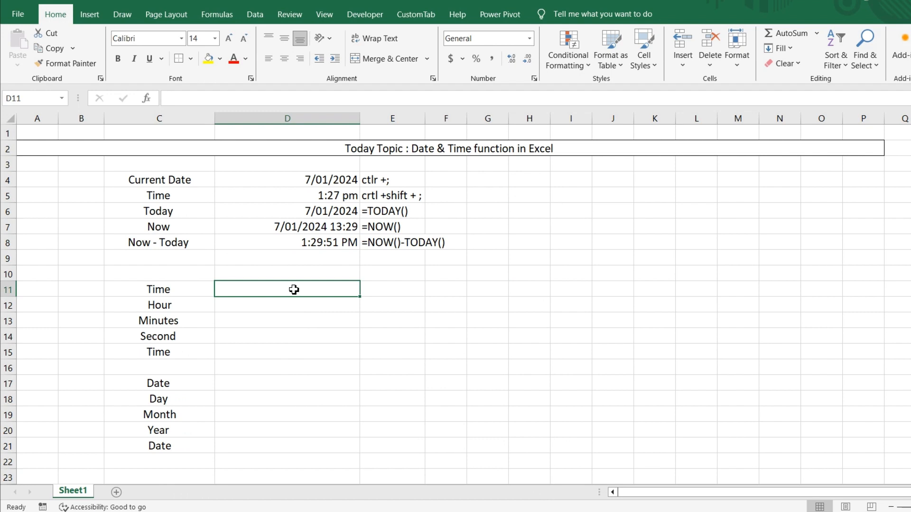
- Review the date and time entries and formulas in D4 through D8
{"action": "left_click", "coordinate": [310, 182]}
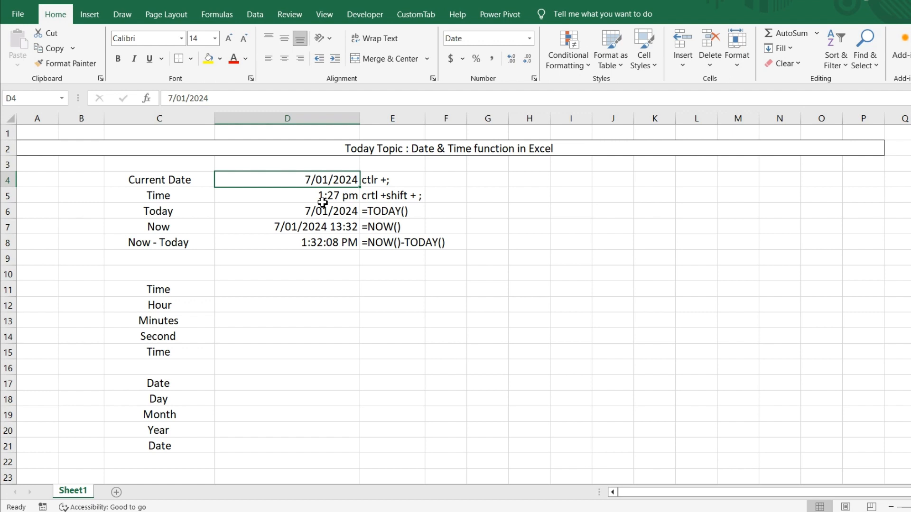
{"action": "left_click", "coordinate": [323, 201]}
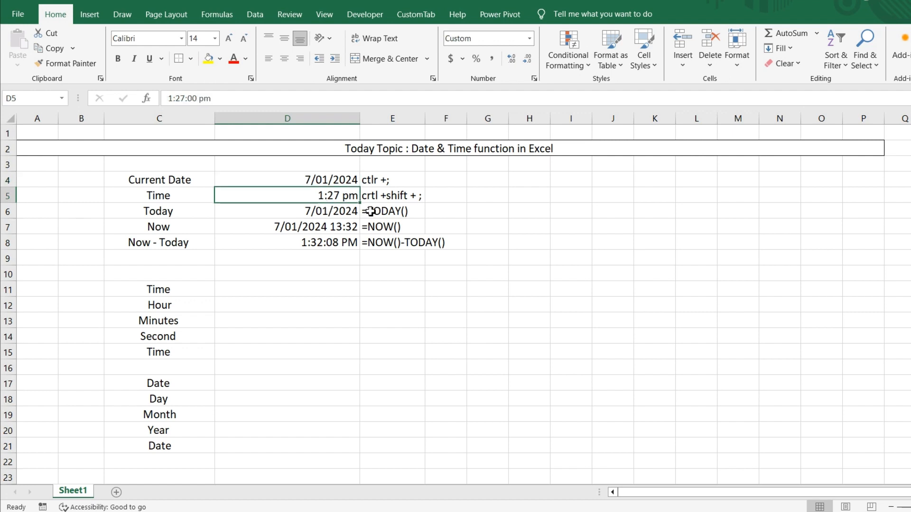
{"action": "left_click", "coordinate": [285, 213]}
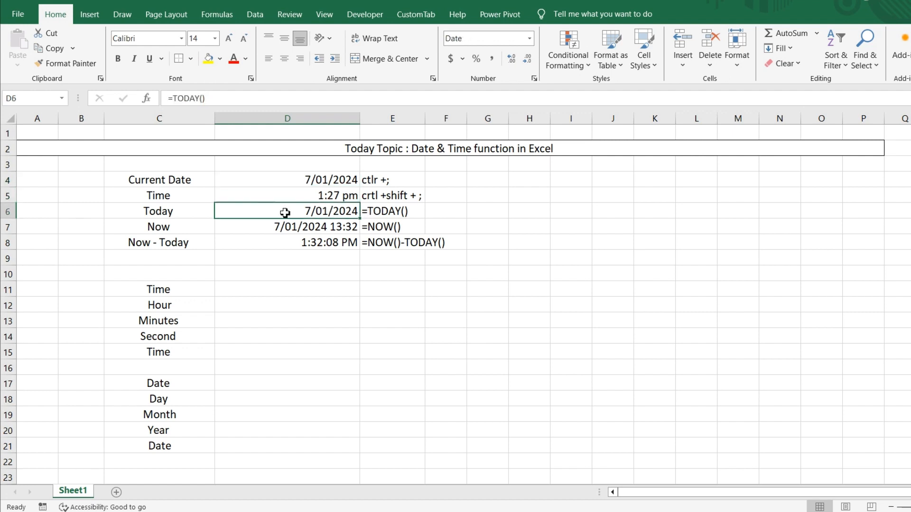
{"action": "left_click", "coordinate": [316, 229]}
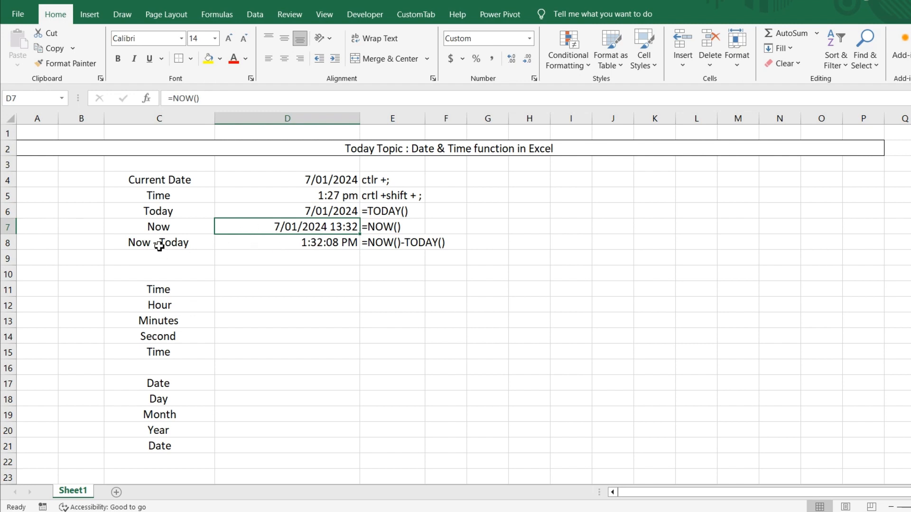
{"action": "left_click", "coordinate": [280, 243]}
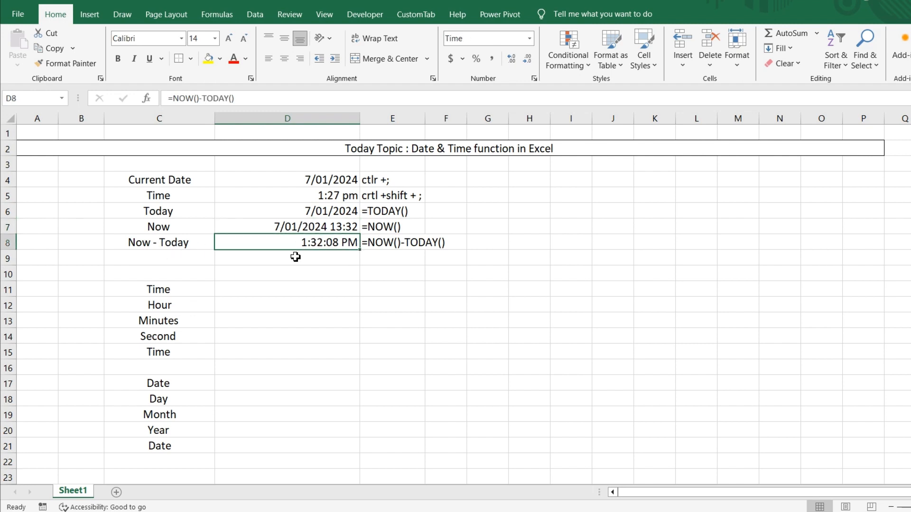
- Enter the formula =NOW()-TODAY() in D11 beside the first Time label below the Now - Today row
{"action": "left_click", "coordinate": [298, 291]}
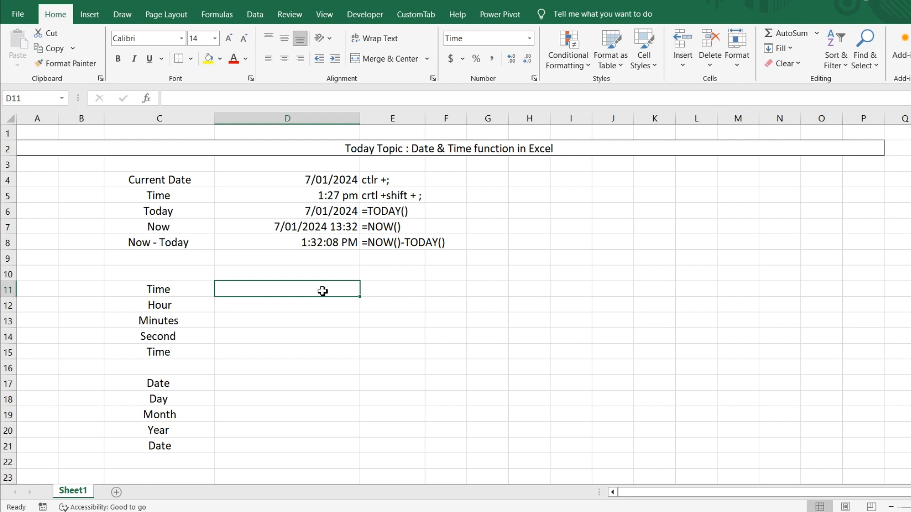
{"action": "type", "text": "="}
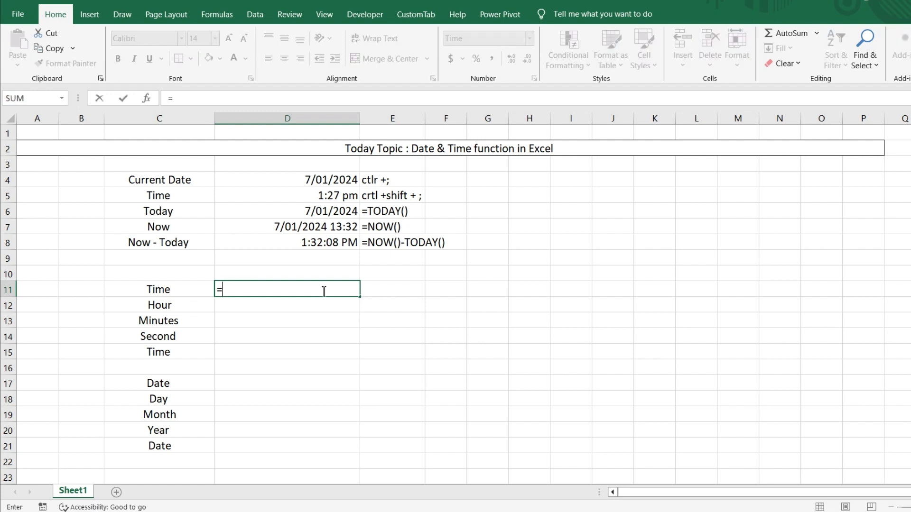
{"action": "type", "text": "now()-today()"}
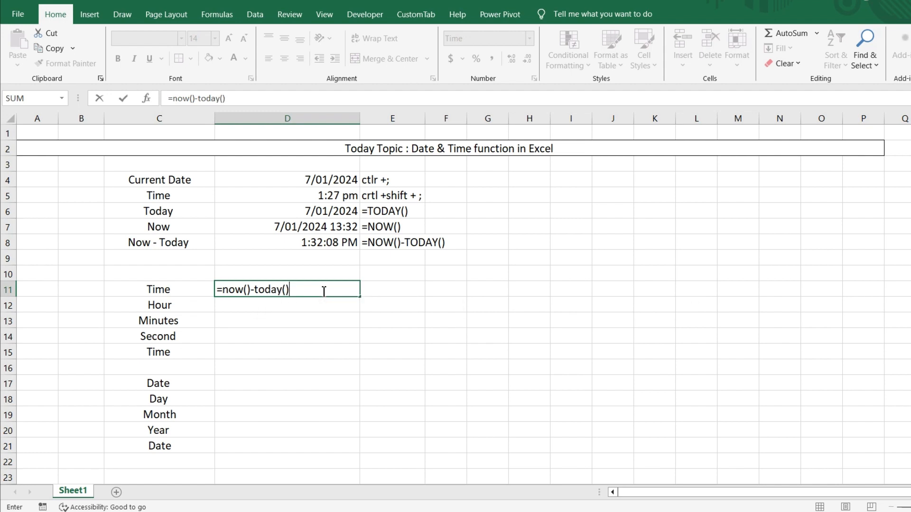
{"action": "key", "text": "Return"}
{"action": "left_click", "coordinate": [322, 288]}
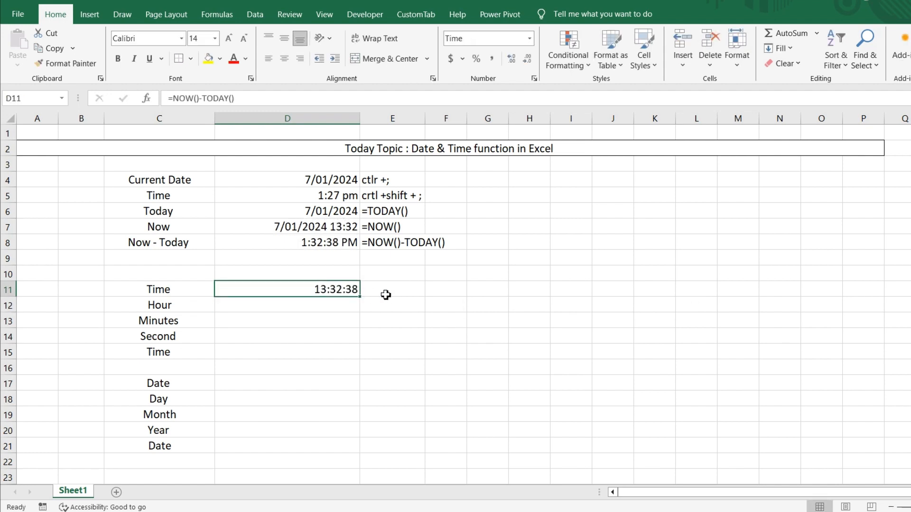
- Enter the formula =HOUR(D11) in D12 beside the Hour label
{"action": "left_click", "coordinate": [327, 306]}
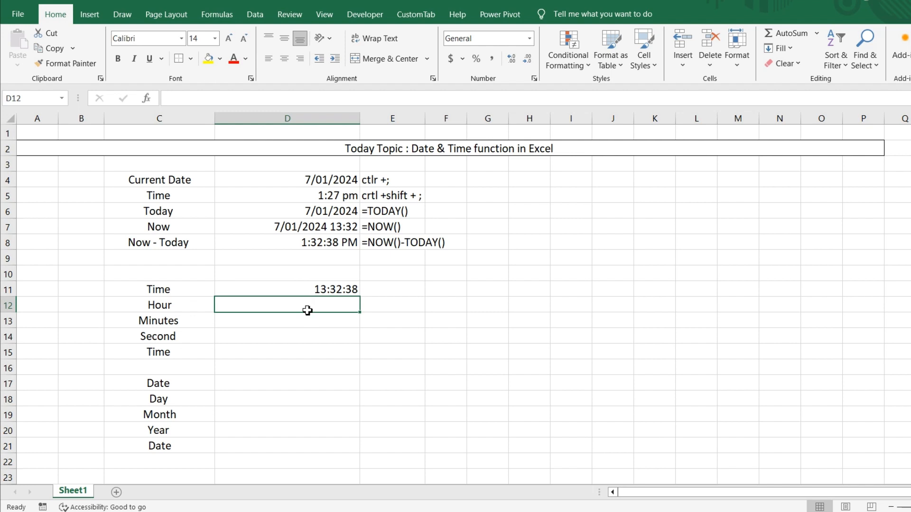
{"action": "type", "text": "=hour"}
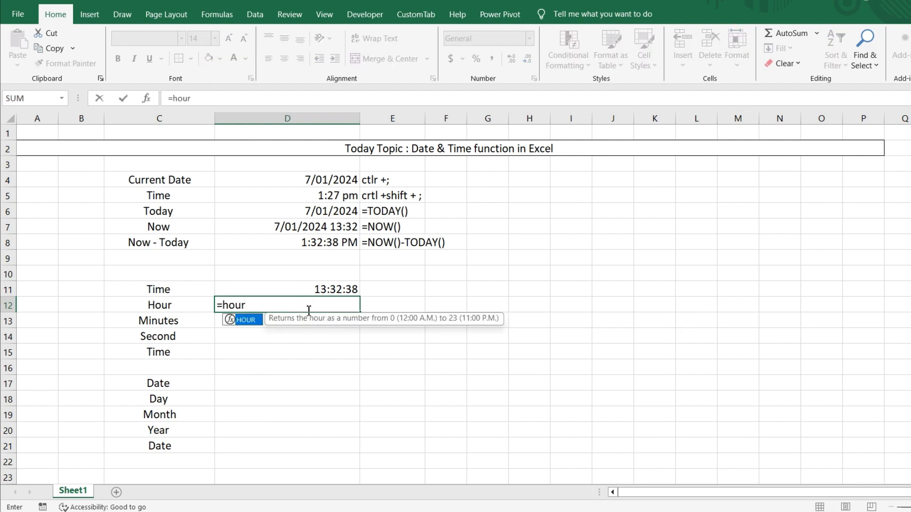
{"action": "key", "text": "Tab"}
{"action": "key", "text": "Up"}
{"action": "key", "text": "Return"}
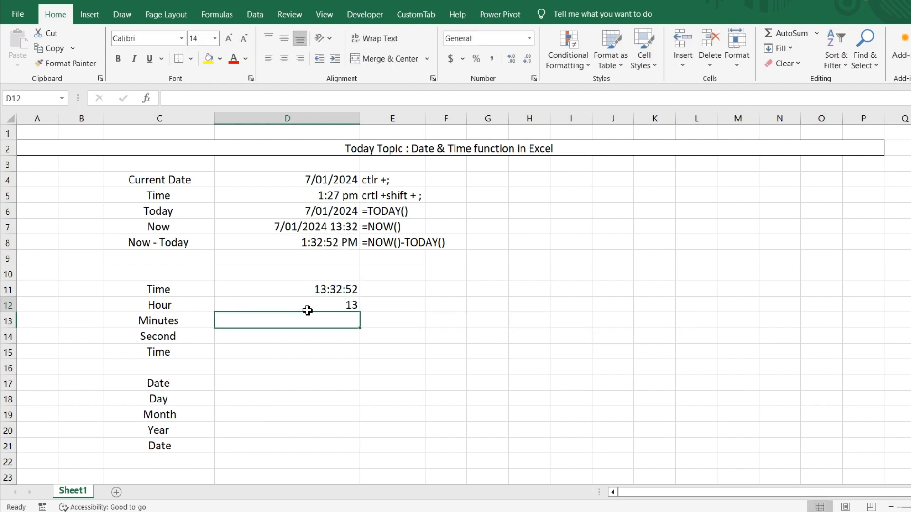
{"action": "left_click", "coordinate": [308, 310]}
- Enter the formula =MINUTE(D11) in D13 beside the Minutes label
{"action": "left_click", "coordinate": [313, 321]}
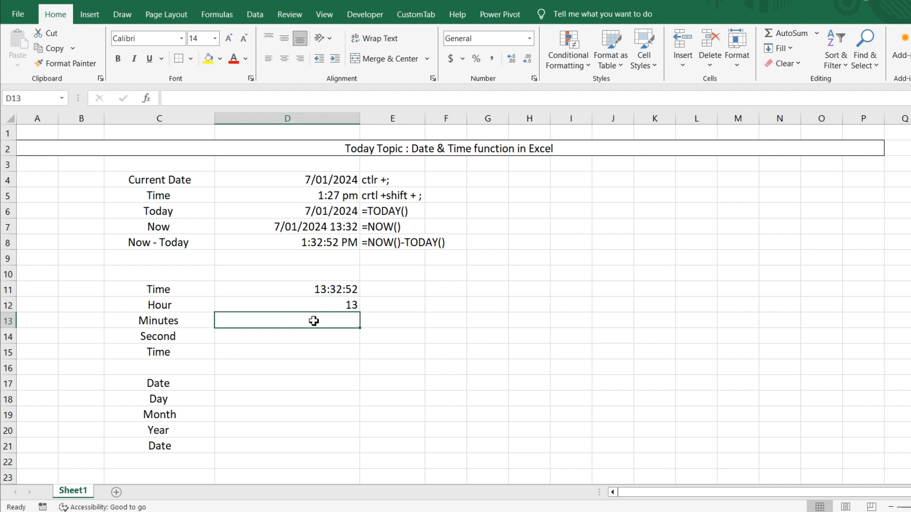
{"action": "type", "text": "="}
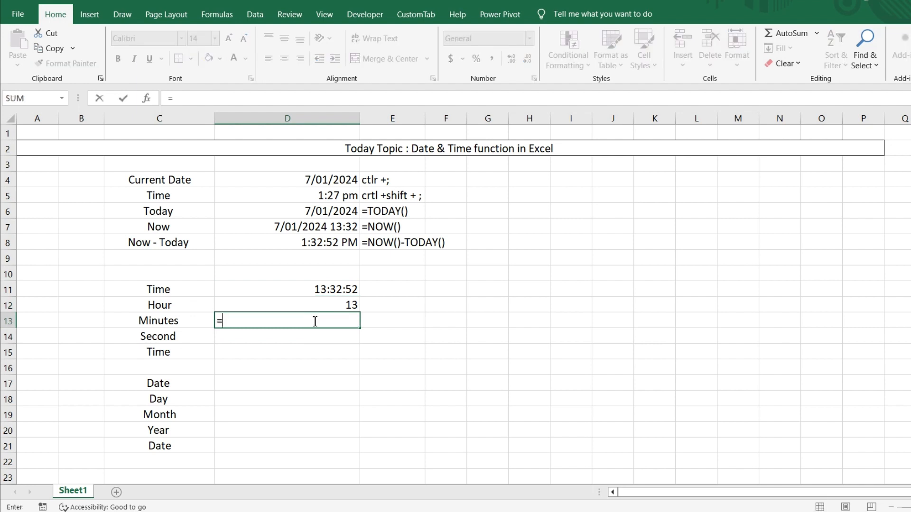
{"action": "type", "text": "min"}
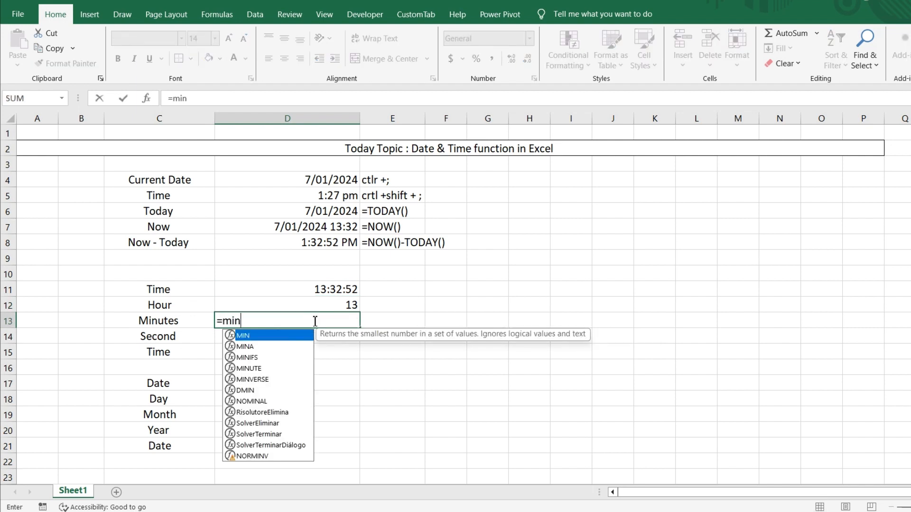
{"action": "key", "text": "Down"}
{"action": "key", "text": "Down"}
{"action": "key", "text": "Down"}
{"action": "key", "text": "Tab"}
{"action": "key", "text": "Up"}
{"action": "key", "text": "Up"}
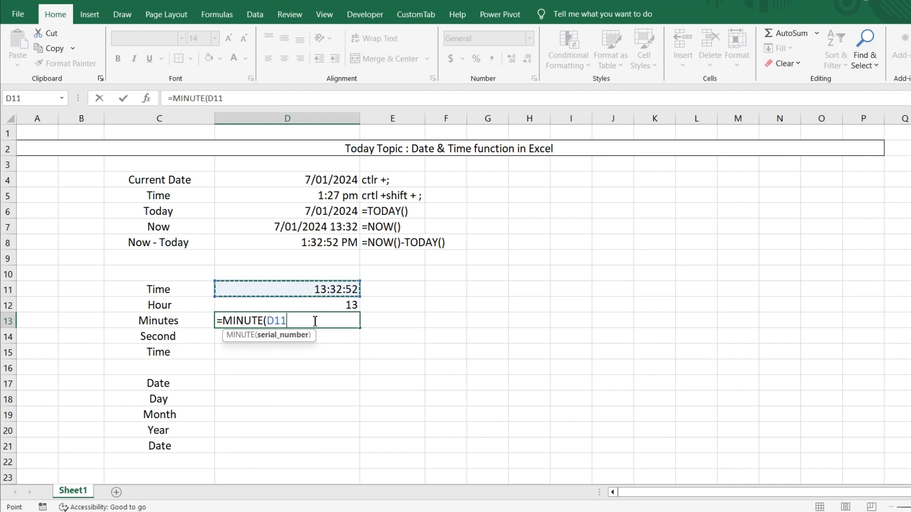
{"action": "key", "text": "Return"}
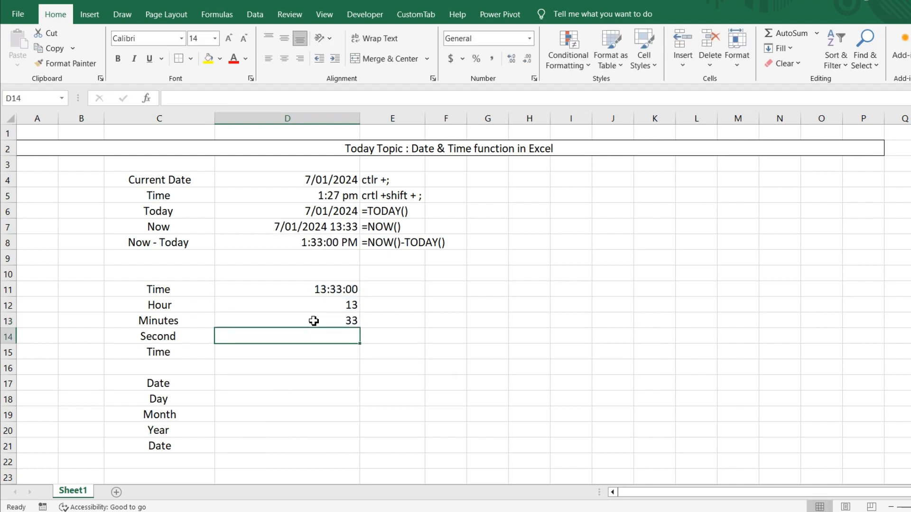
- Enter the formula =SECOND(D11) in D14 beside the Second label
{"action": "type", "text": "=sec"}
{"action": "key", "text": "Down"}
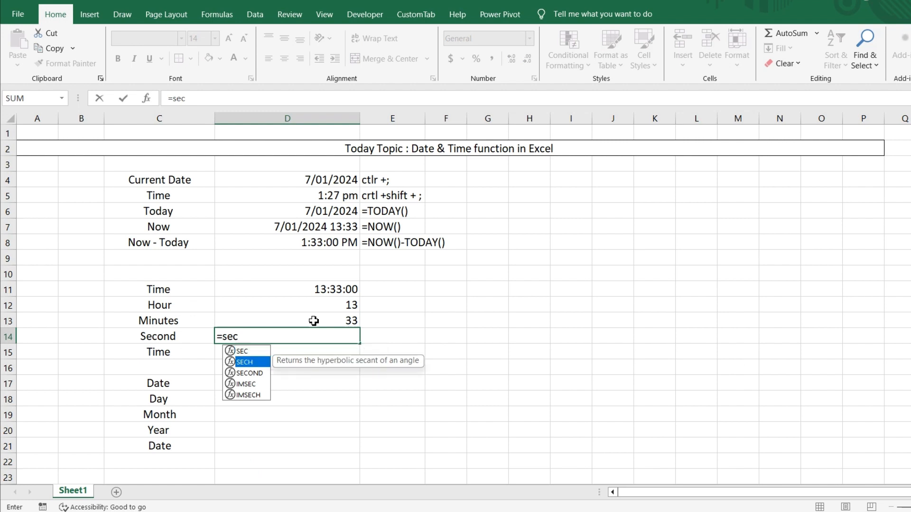
{"action": "key", "text": "Down"}
{"action": "key", "text": "Tab"}
{"action": "key", "text": "Up"}
{"action": "key", "text": "Up"}
{"action": "key", "text": "Up"}
{"action": "key", "text": "Return"}
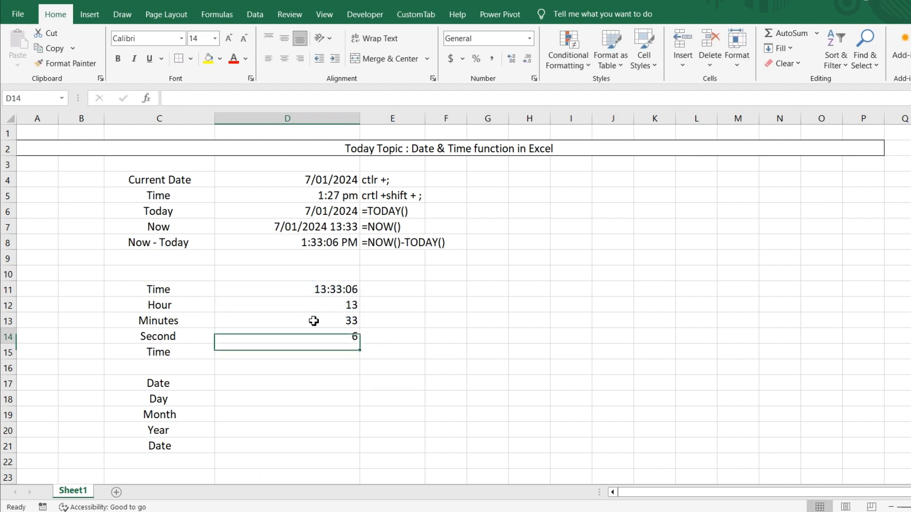
- Examine the Hour, Minutes and Second results in D12 through D14 and their formulas
{"action": "key", "text": "Up"}
{"action": "key", "text": "Up"}
{"action": "key", "text": "Down"}
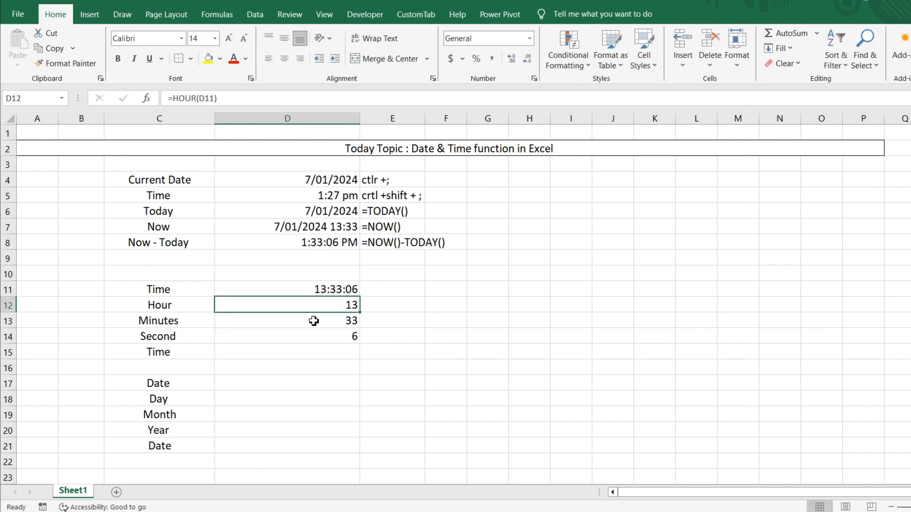
{"action": "key", "text": "shift+Down"}
{"action": "key", "text": "shift+Down"}
{"action": "key", "text": "Down"}
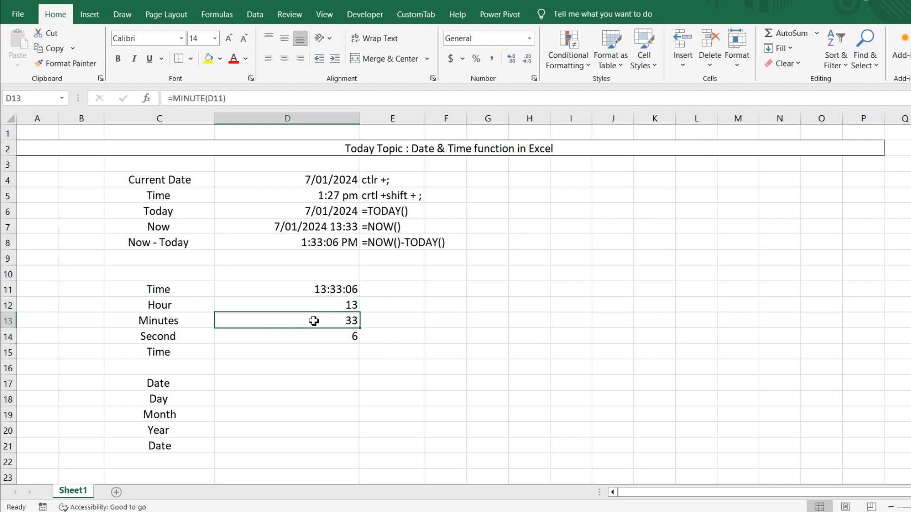
{"action": "key", "text": "Up"}
{"action": "key", "text": "Up"}
{"action": "key", "text": "Down"}
{"action": "key", "text": "shift+Down"}
{"action": "key", "text": "shift+Down"}
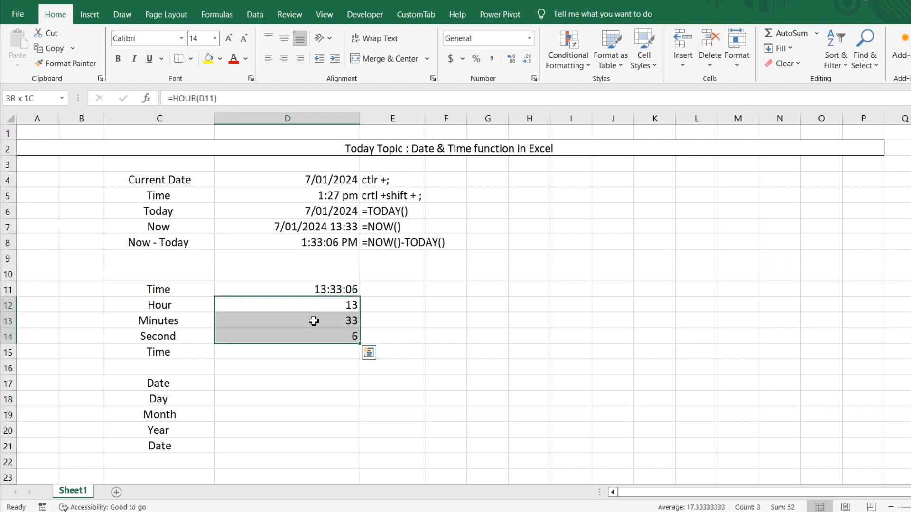
{"action": "key", "text": "Up"}
{"action": "key", "text": "Down"}
{"action": "key", "text": "Down"}
{"action": "key", "text": "Down"}
{"action": "key", "text": "Down"}
{"action": "key", "text": "Up"}
{"action": "key", "text": "Up"}
{"action": "key", "text": "Up"}
{"action": "key", "text": "Up"}
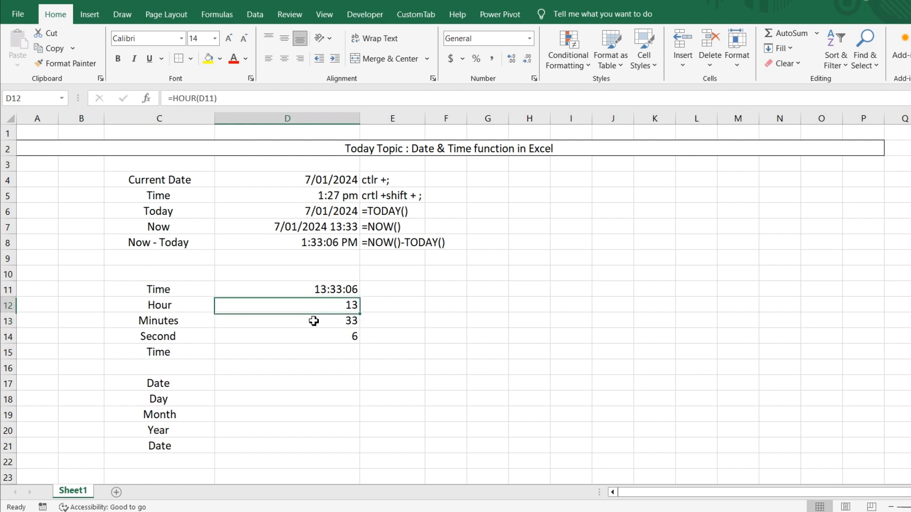
{"action": "key", "text": "Down"}
{"action": "key", "text": "Down"}
{"action": "key", "text": "Down"}
{"action": "key", "text": "Down"}
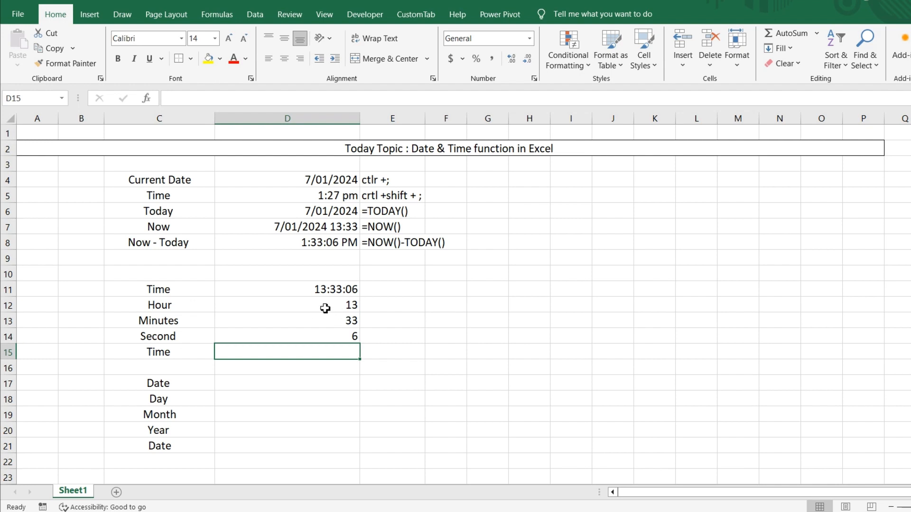
{"action": "left_click_drag", "start_coordinate": [330, 305], "coordinate": [331, 343]}
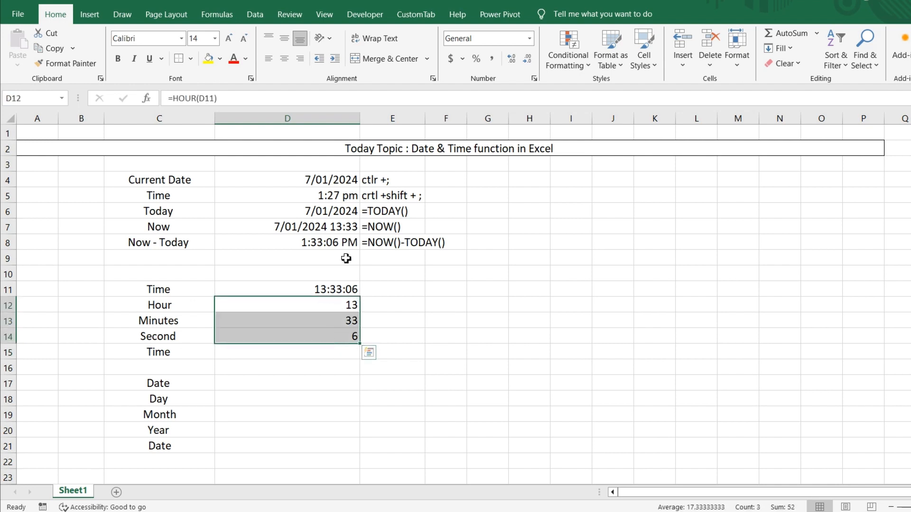
- Enter the formula =TIME(D12,D13,D14) in D15 to rebuild the time from its hour, minute and second
{"action": "left_click", "coordinate": [309, 357]}
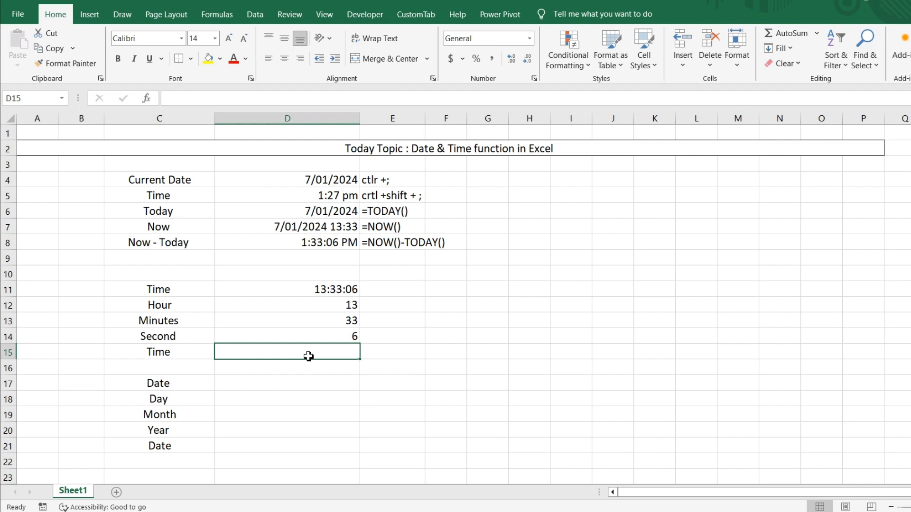
{"action": "type", "text": "="}
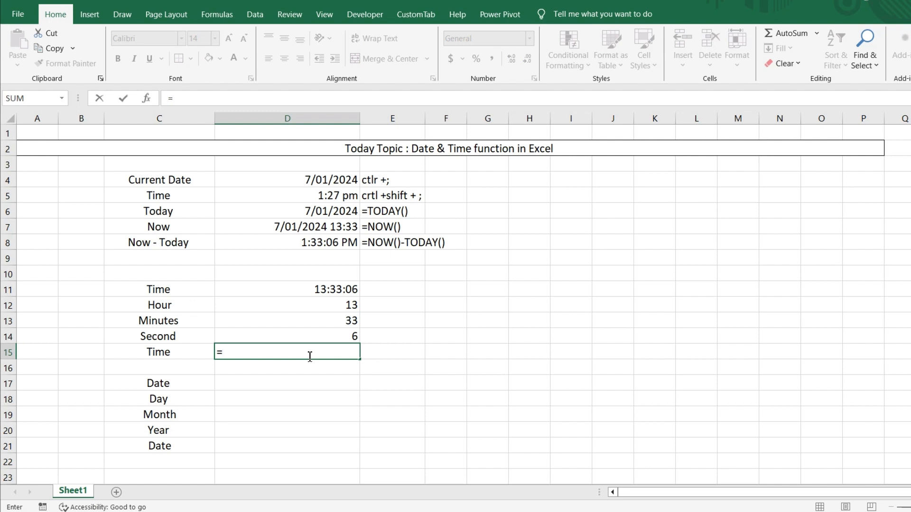
{"action": "type", "text": "time"}
{"action": "key", "text": "Tab"}
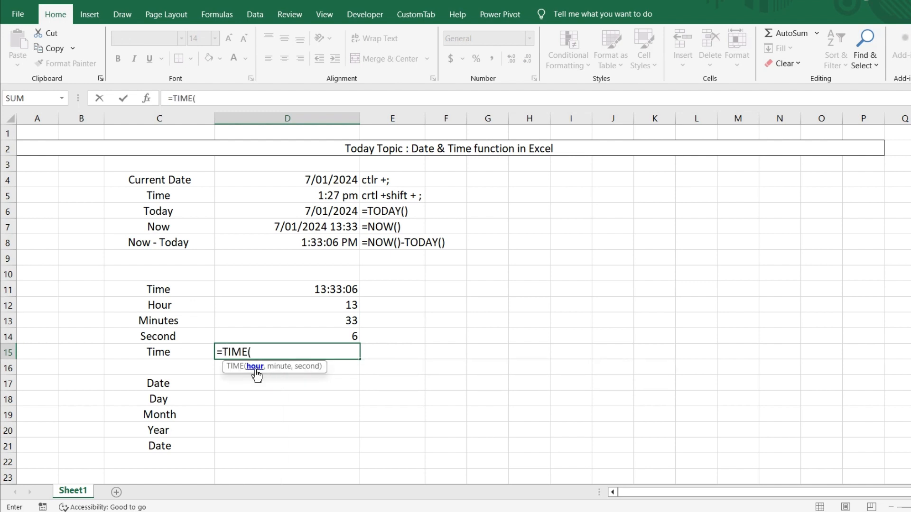
{"action": "left_click", "coordinate": [354, 307]}
{"action": "type", "text": ","}
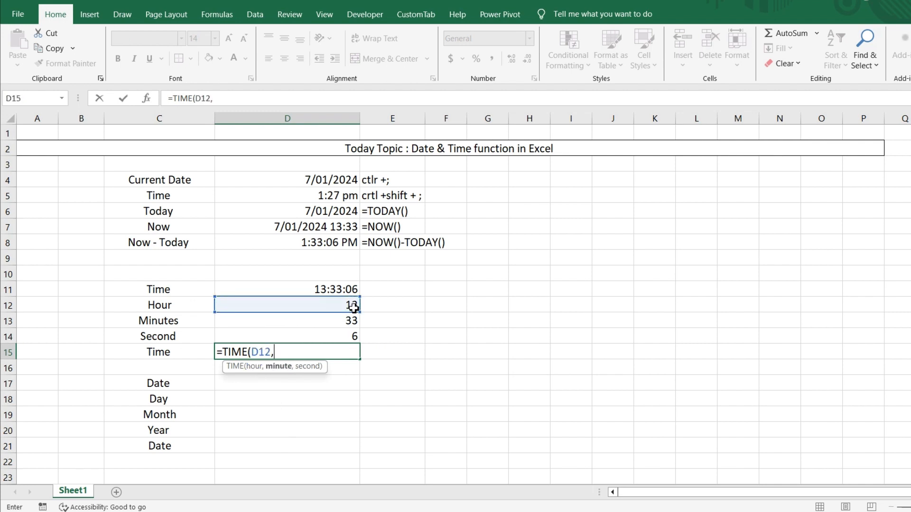
{"action": "left_click", "coordinate": [346, 321]}
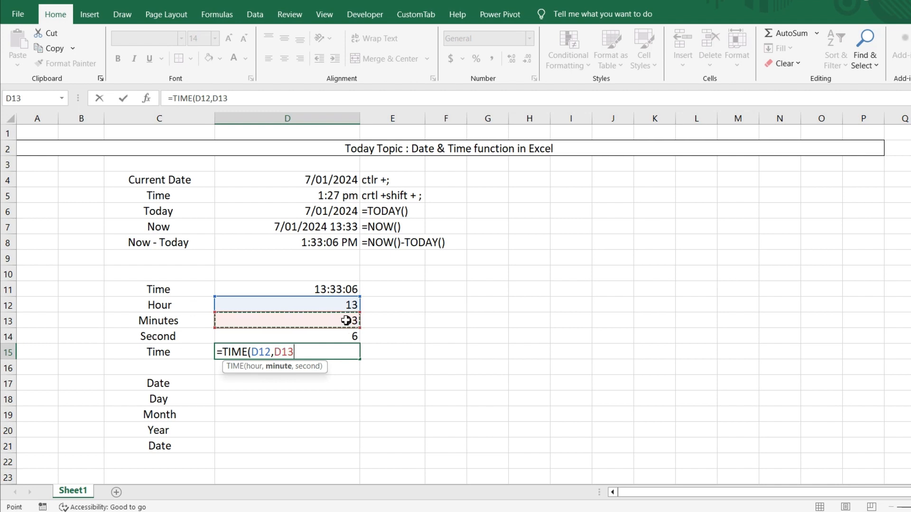
{"action": "type", "text": ","}
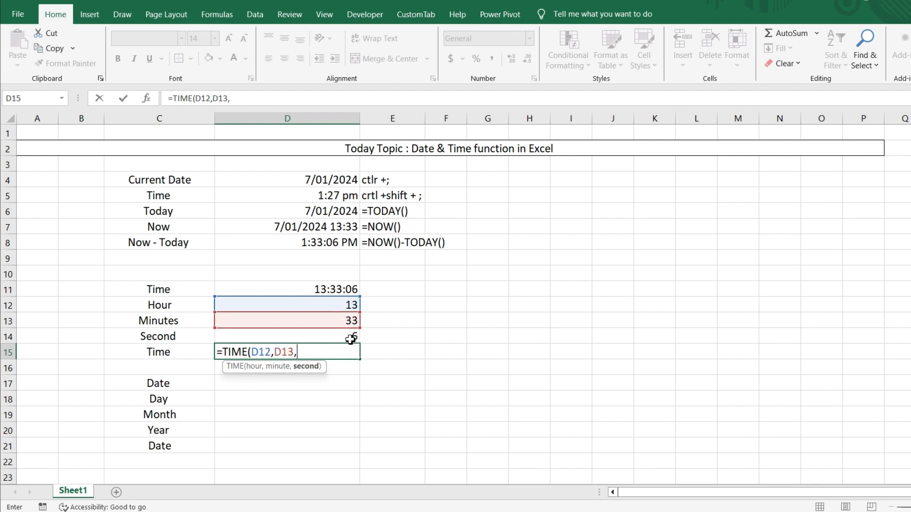
{"action": "left_click", "coordinate": [351, 339]}
{"action": "key", "text": "Return"}
{"action": "key", "text": "Up"}
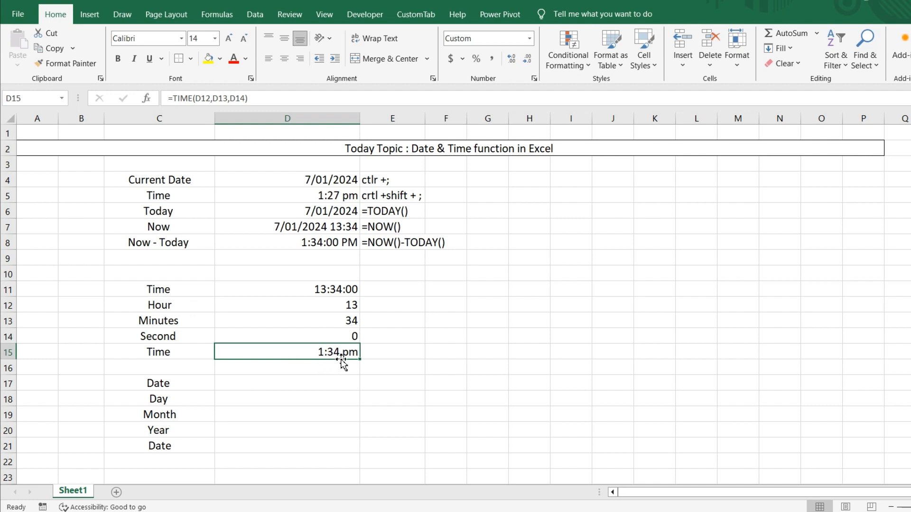
- Copy the FORMULATEXT formula from E8 into E11 through E15 beside the time results
{"action": "left_click", "coordinate": [297, 384]}
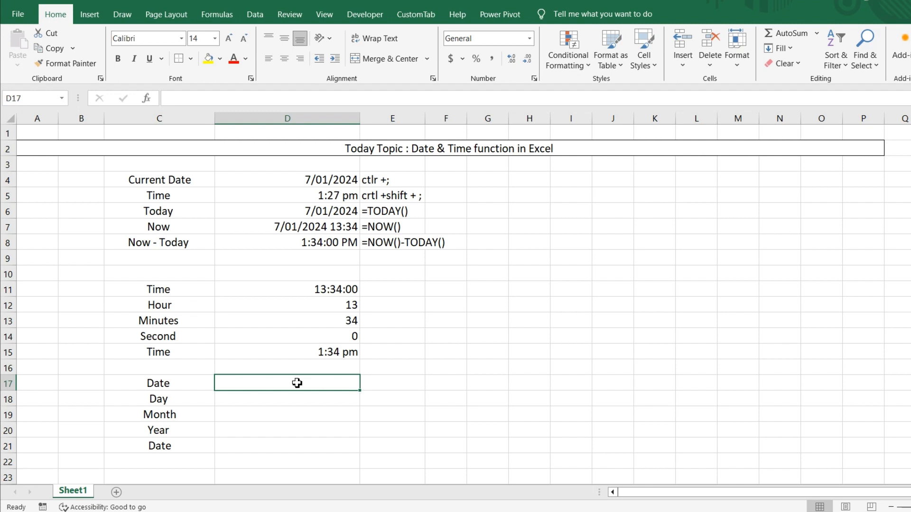
{"action": "left_click", "coordinate": [404, 242]}
{"action": "key", "text": "ctrl+c"}
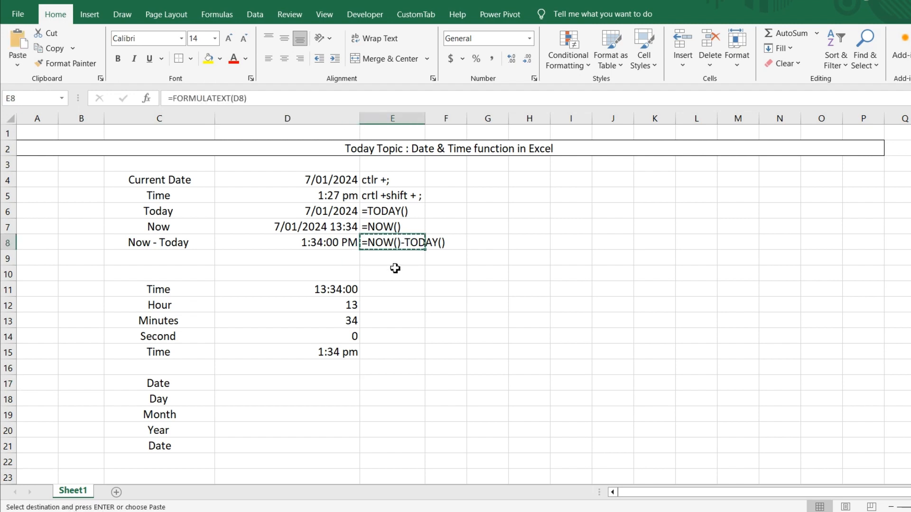
{"action": "left_click_drag", "start_coordinate": [384, 291], "coordinate": [385, 295]}
{"action": "key", "text": "shift+Down"}
{"action": "key", "text": "shift+Down"}
{"action": "key", "text": "shift+Down"}
{"action": "key", "text": "Return"}
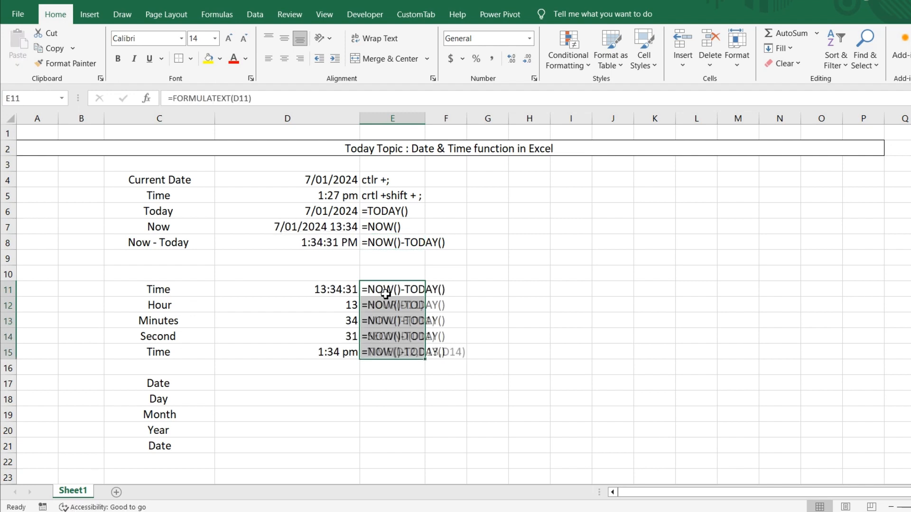
- Autofit the width of all the sheet's columns to their contents
{"action": "key", "text": "Down"}
{"action": "key", "text": "ctrl+a"}
{"action": "key", "text": "ctrl+a"}
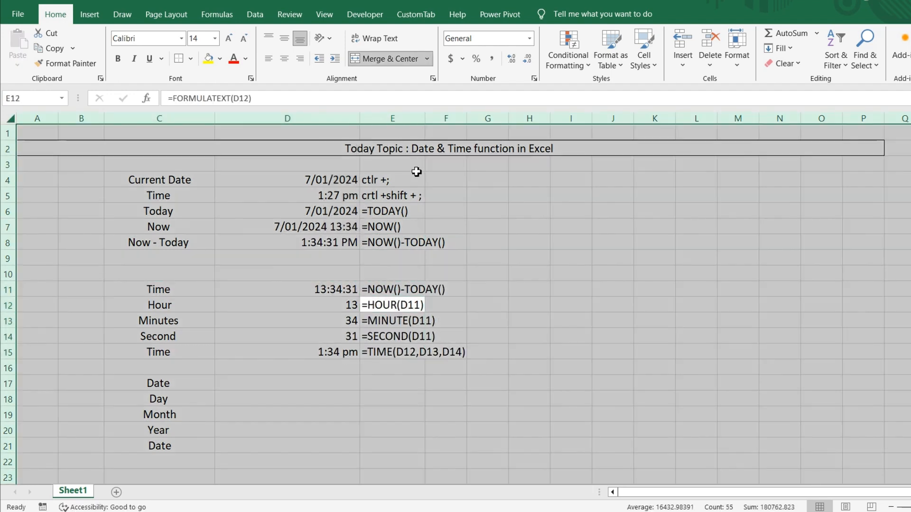
{"action": "double_click", "coordinate": [426, 118]}
{"action": "left_click", "coordinate": [278, 368]}
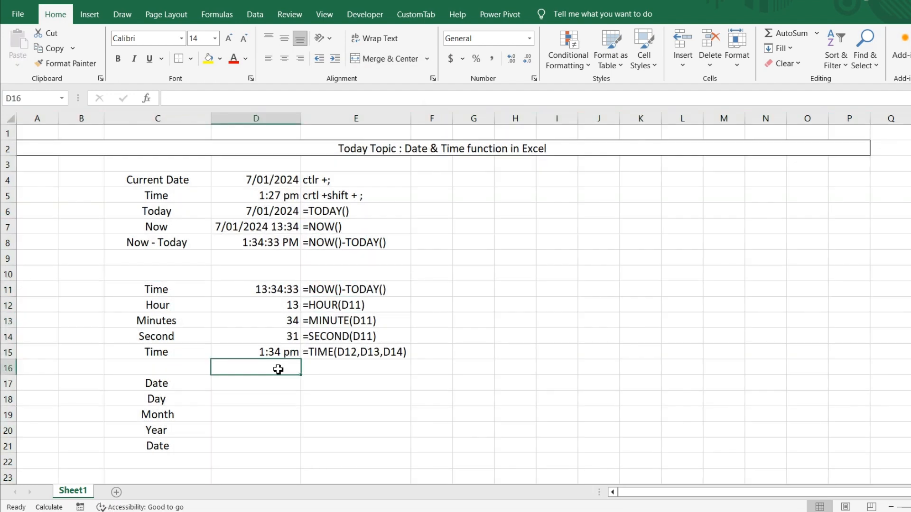
- Enter the current date 7/01/2024 as a static value in D17 beside the Date label
{"action": "left_click", "coordinate": [272, 383]}
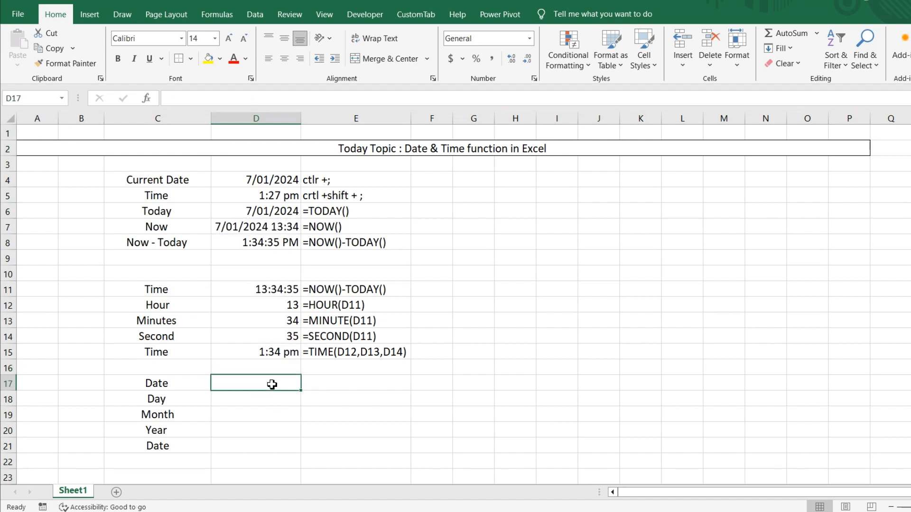
{"action": "key", "text": "ctrl+semicolon"}
{"action": "key", "text": "Return"}
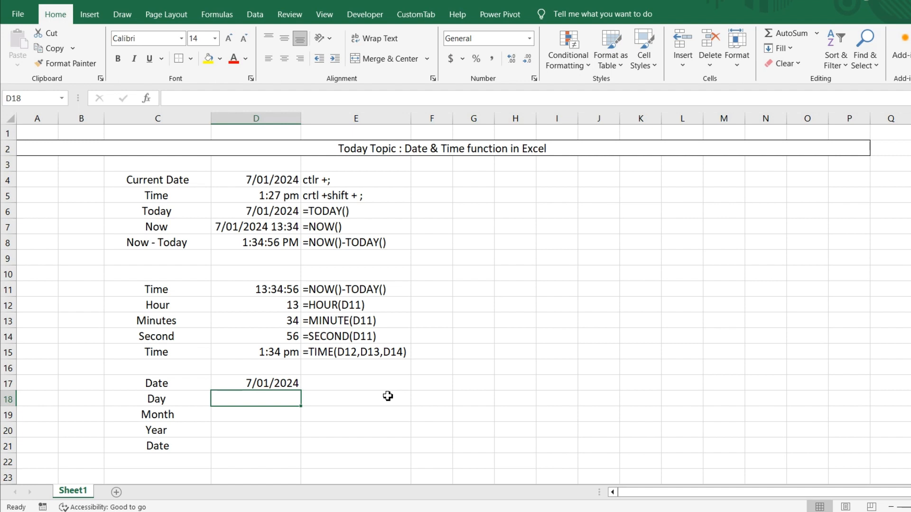
- Enter the formula =DAY(D17) in D18 beside the Day label
{"action": "type", "text": "=day"}
{"action": "key", "text": "Tab"}
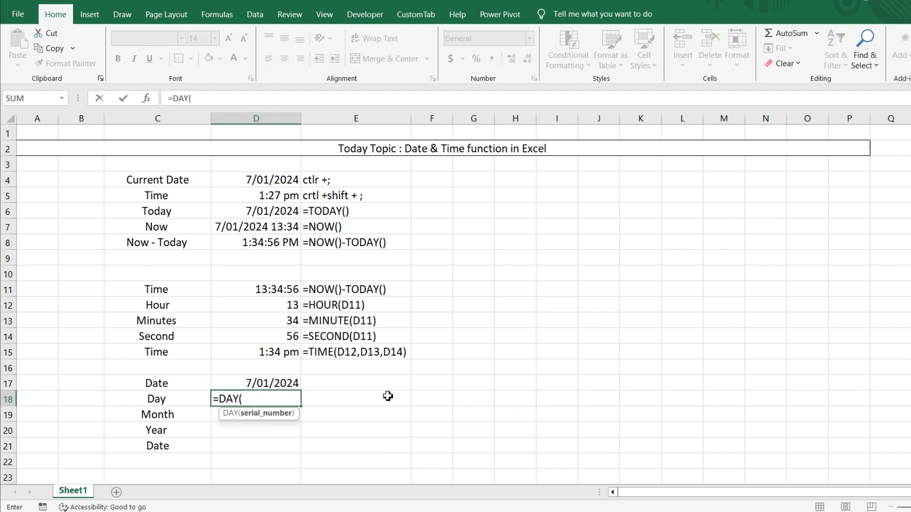
{"action": "key", "text": "Up"}
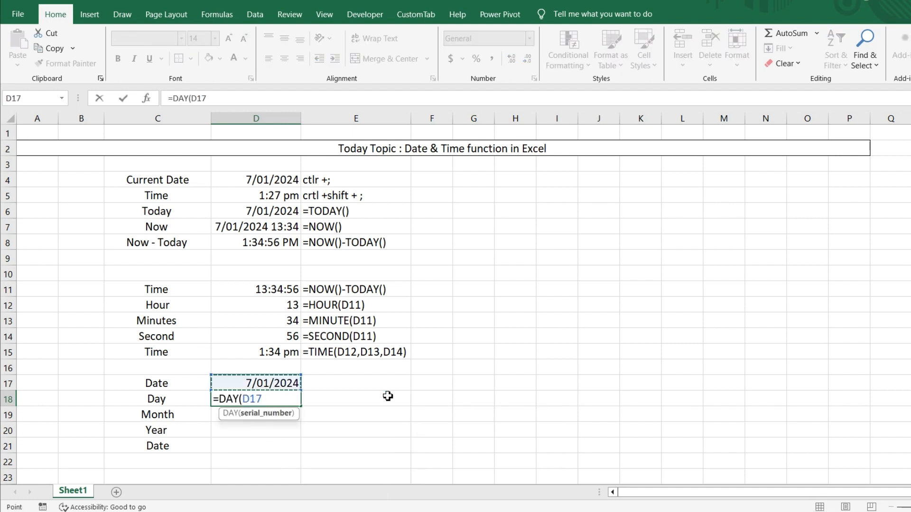
{"action": "type", "text": ")"}
{"action": "key", "text": "Return"}
{"action": "key", "text": "Up"}
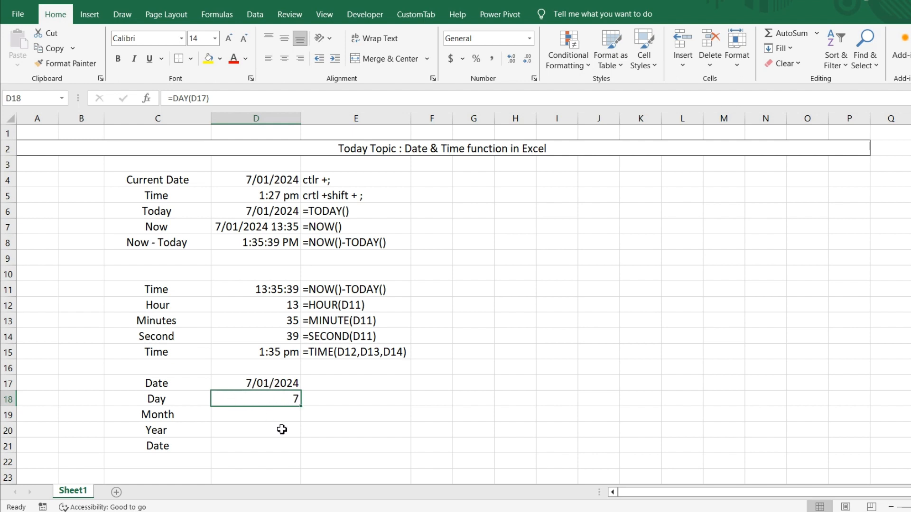
- Enter the formula =MONTH(D17) in D19 beside the Month label
{"action": "left_click", "coordinate": [264, 417]}
{"action": "scroll", "coordinate": [262, 411], "scroll_direction": "down", "scroll_amount": 1}
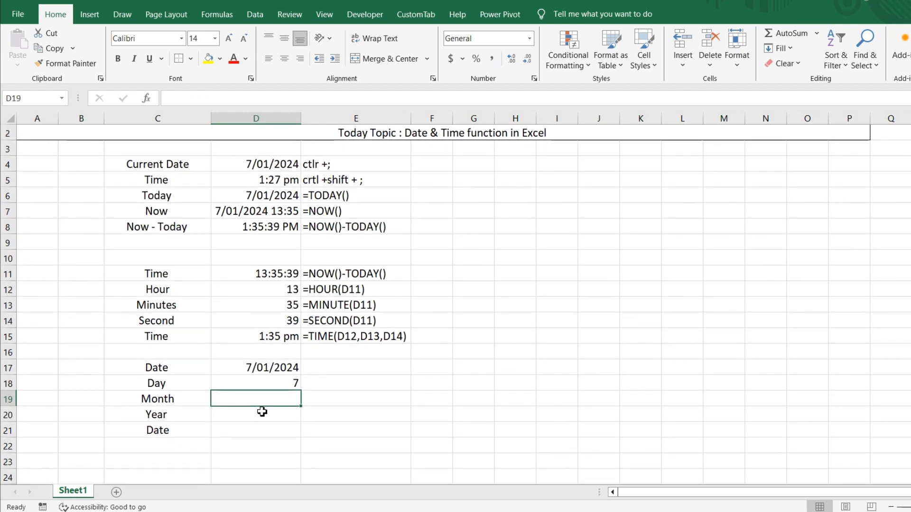
{"action": "type", "text": "=month"}
{"action": "key", "text": "Tab"}
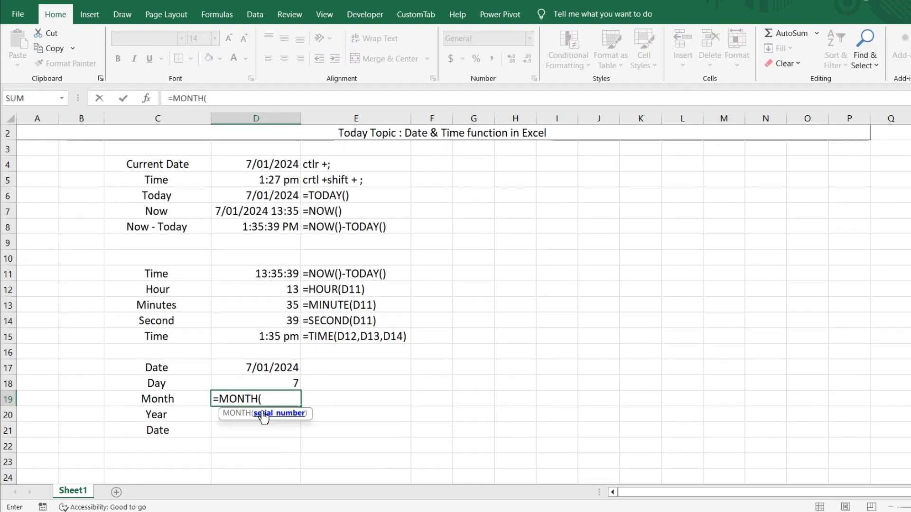
{"action": "left_click", "coordinate": [277, 366]}
{"action": "key", "text": "Return"}
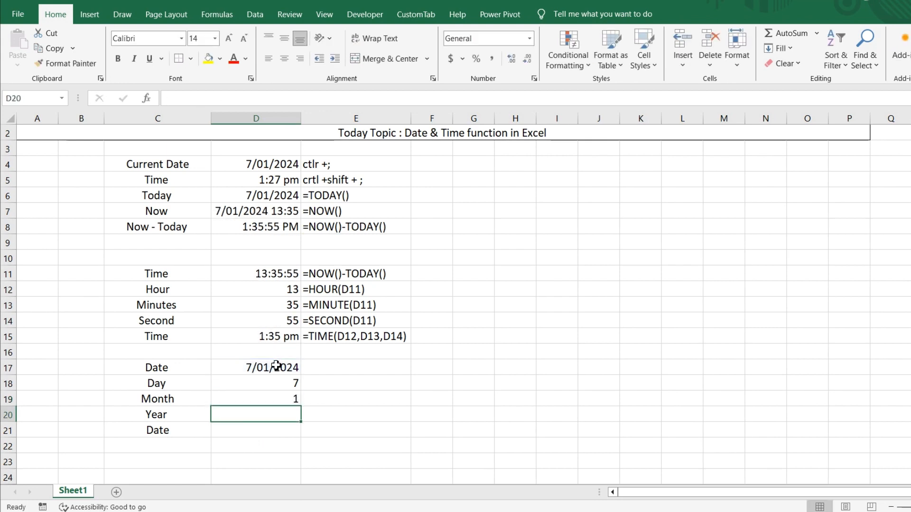
{"action": "left_click", "coordinate": [283, 291]}
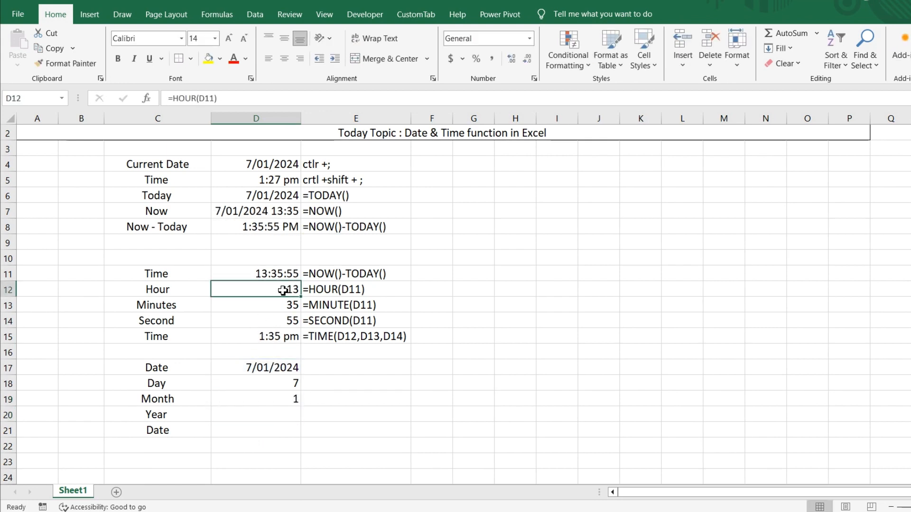
{"action": "left_click", "coordinate": [281, 399]}
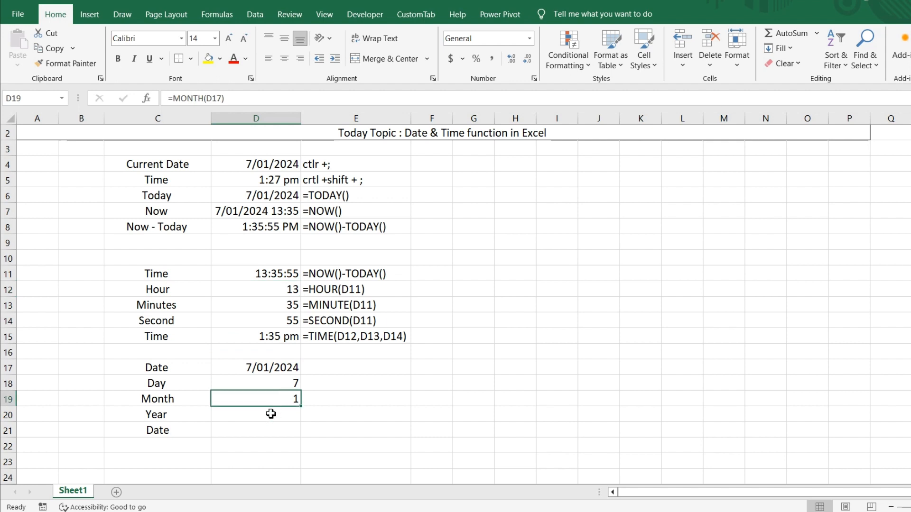
- Enter the formula =YEAR(D17) in D20 beside the Year label
{"action": "left_click", "coordinate": [265, 420]}
{"action": "type", "text": "=year"}
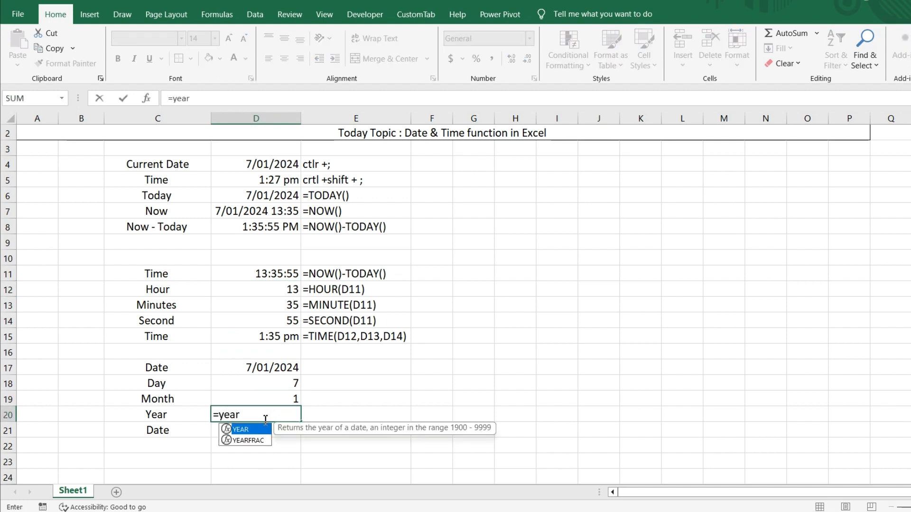
{"action": "key", "text": "Tab"}
{"action": "left_click", "coordinate": [275, 374]}
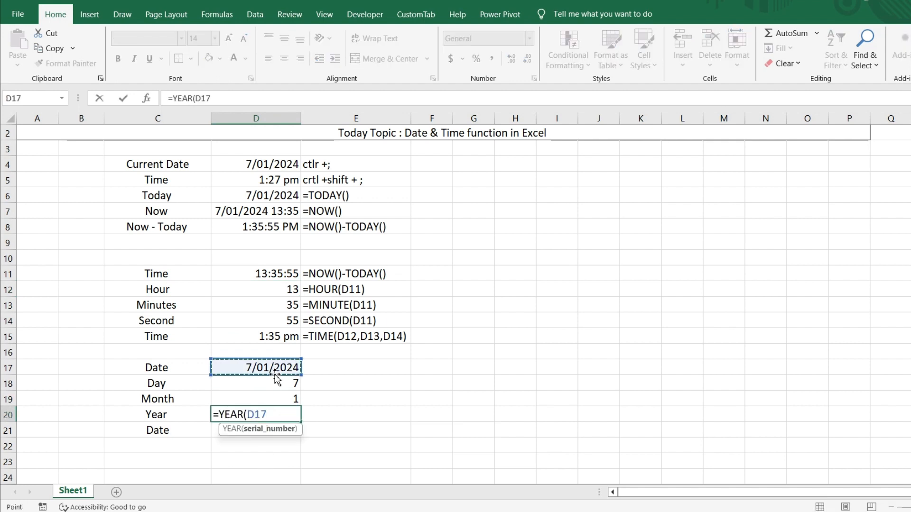
{"action": "key", "text": "Return"}
{"action": "key", "text": "Up"}
{"action": "key", "text": "Down"}
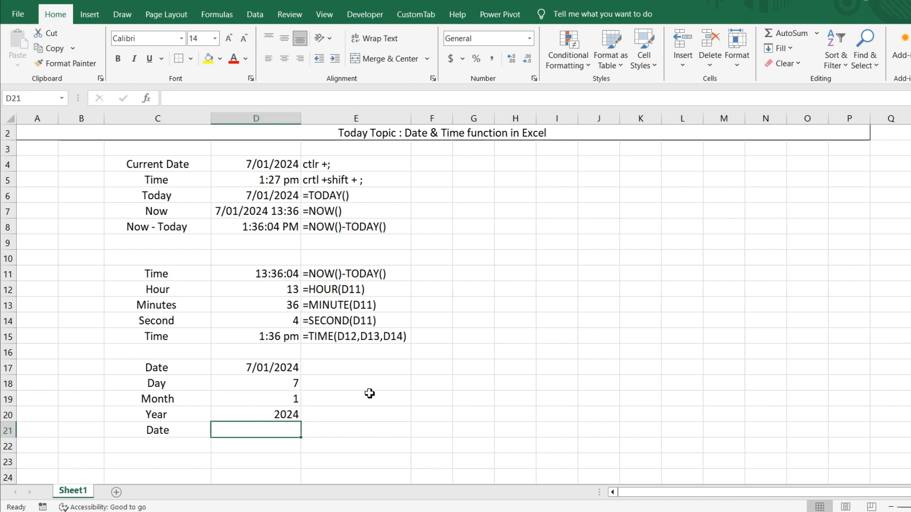
- Enter the formula =DATE(D20,D19,D18) in D21 to rebuild the date from its year, month and day
{"action": "type", "text": "="}
{"action": "type", "text": "date"}
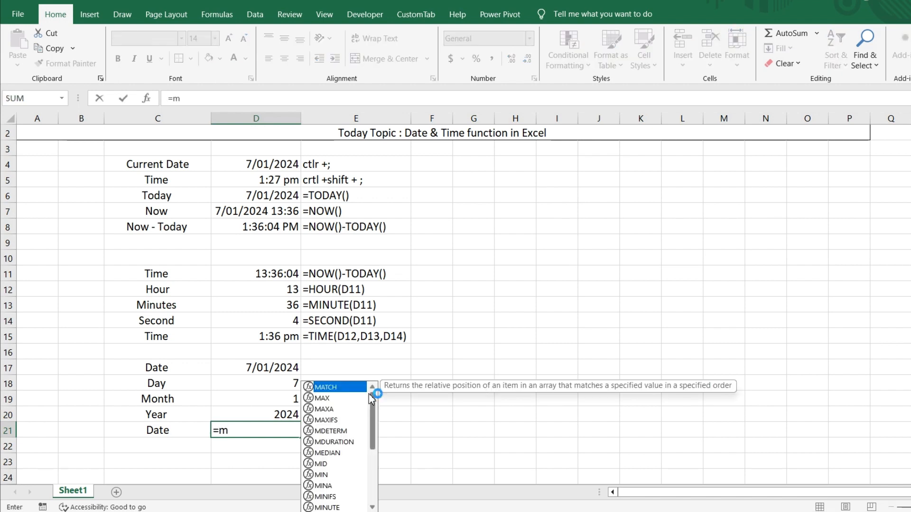
{"action": "key", "text": "Tab"}
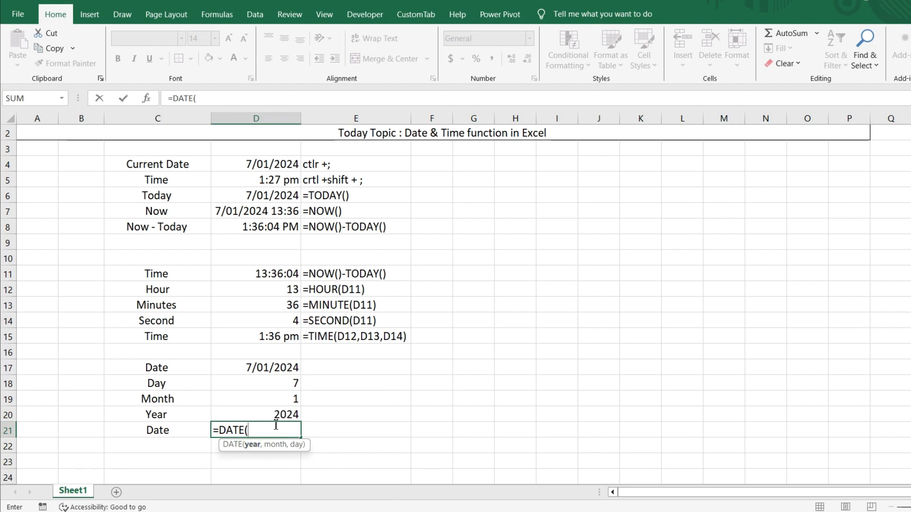
{"action": "left_click", "coordinate": [286, 414]}
{"action": "type", "text": ","}
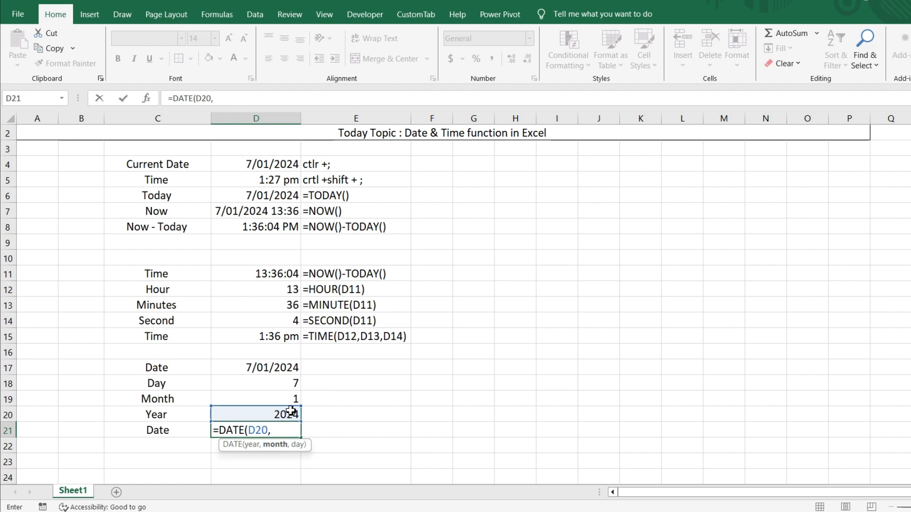
{"action": "left_click", "coordinate": [290, 398]}
{"action": "type", "text": ","}
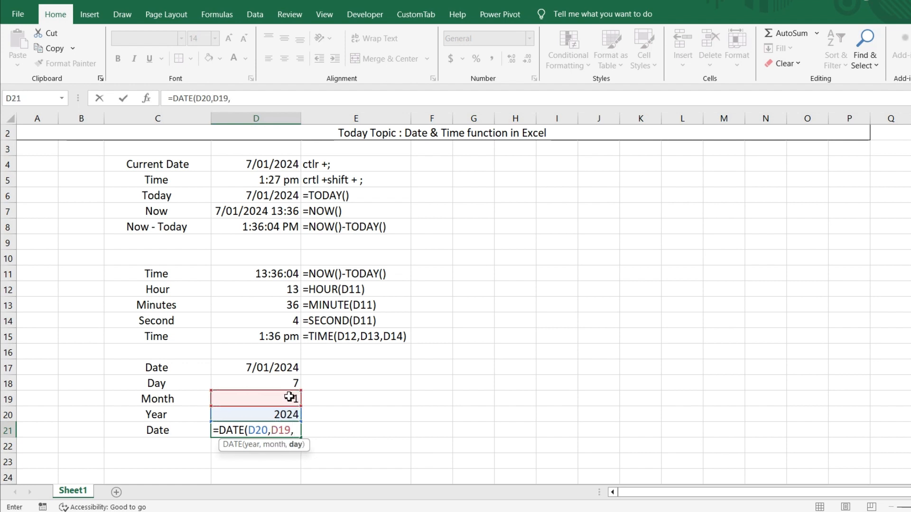
{"action": "left_click", "coordinate": [275, 383]}
{"action": "key", "text": "Return"}
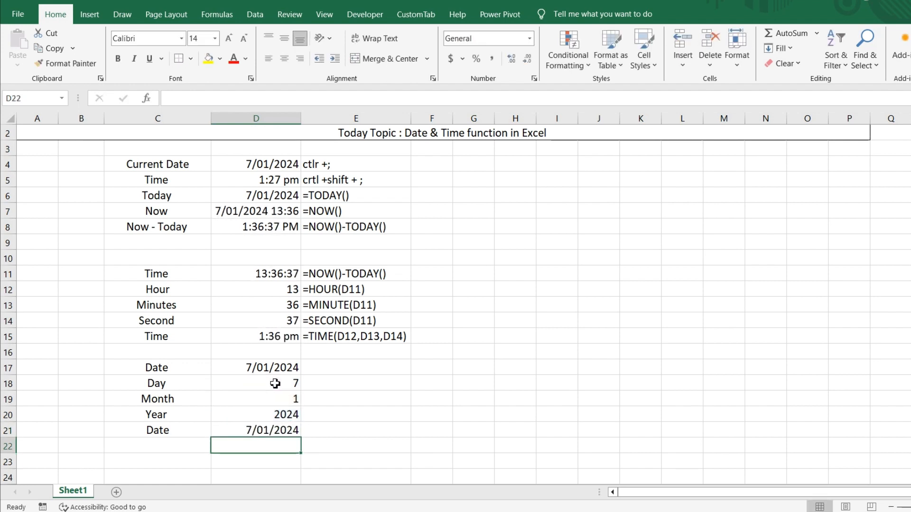
- Copy the FORMULATEXT formula from E15 into E17 through E21 beside the date results
{"action": "key", "text": "Up"}
{"action": "key", "text": "Up"}
{"action": "key", "text": "Up"}
{"action": "key", "text": "Up"}
{"action": "key", "text": "Up"}
{"action": "key", "text": "Up"}
{"action": "key", "text": "Up"}
{"action": "key", "text": "Right"}
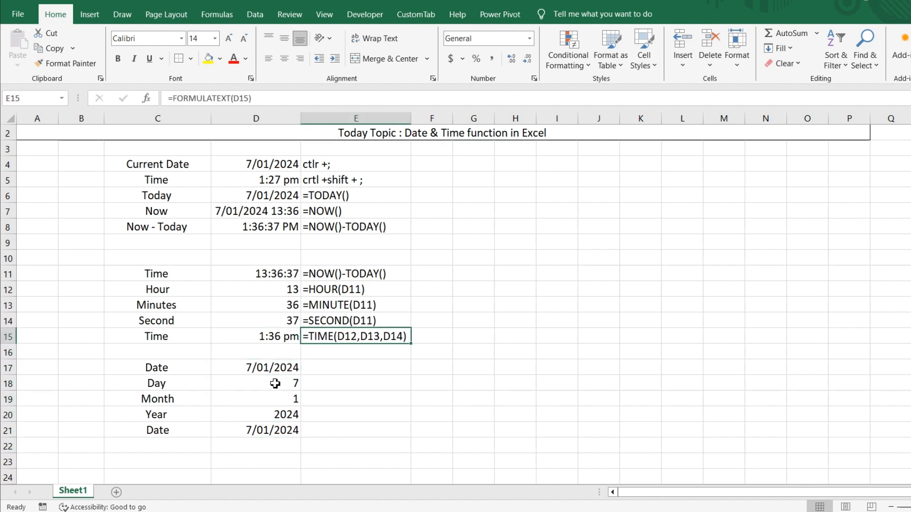
{"action": "key", "text": "ctrl+c"}
{"action": "key", "text": "Down"}
{"action": "key", "text": "Down"}
{"action": "key", "text": "shift+Down"}
{"action": "key", "text": "shift+Down"}
{"action": "key", "text": "shift+Down"}
{"action": "key", "text": "shift+Down"}
{"action": "key", "text": "Return"}
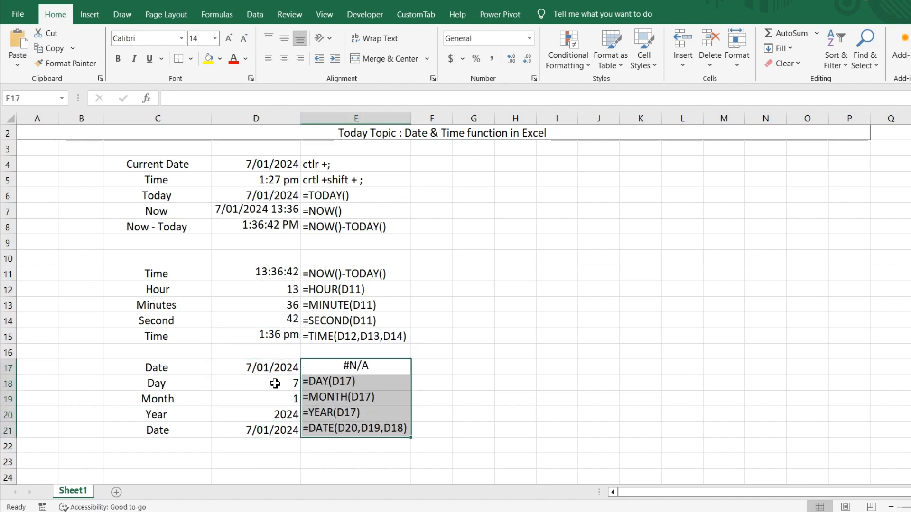
- Enter the current date 7/01/2024 as a static value in D25, beside the Date label above the Week name rows
{"action": "key", "text": "Down"}
{"action": "key", "text": "Down"}
{"action": "key", "text": "Down"}
{"action": "key", "text": "Down"}
{"action": "key", "text": "Down"}
{"action": "key", "text": "Down"}
{"action": "key", "text": "Down"}
{"action": "key", "text": "Down"}
{"action": "key", "text": "Down"}
{"action": "key", "text": "Down"}
{"action": "key", "text": "Down"}
{"action": "key", "text": "Down"}
{"action": "key", "text": "Down"}
{"action": "key", "text": "Down"}
{"action": "key", "text": "Down"}
{"action": "key", "text": "Down"}
{"action": "key", "text": "Up"}
{"action": "key", "text": "Up"}
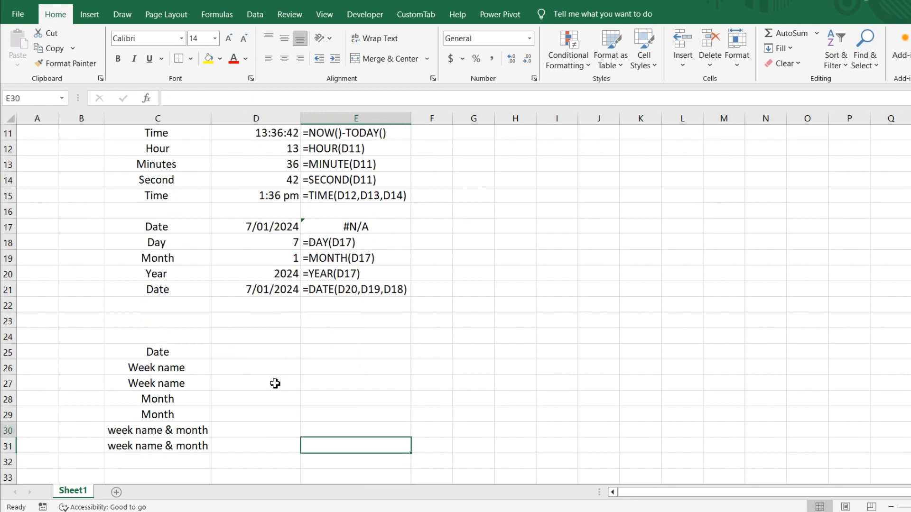
{"action": "key", "text": "Up"}
{"action": "key", "text": "Up"}
{"action": "key", "text": "Up"}
{"action": "key", "text": "Up"}
{"action": "key", "text": "Up"}
{"action": "key", "text": "Up"}
{"action": "key", "text": "Left"}
{"action": "key", "text": "Up"}
{"action": "key", "text": "Up"}
{"action": "key", "text": "Up"}
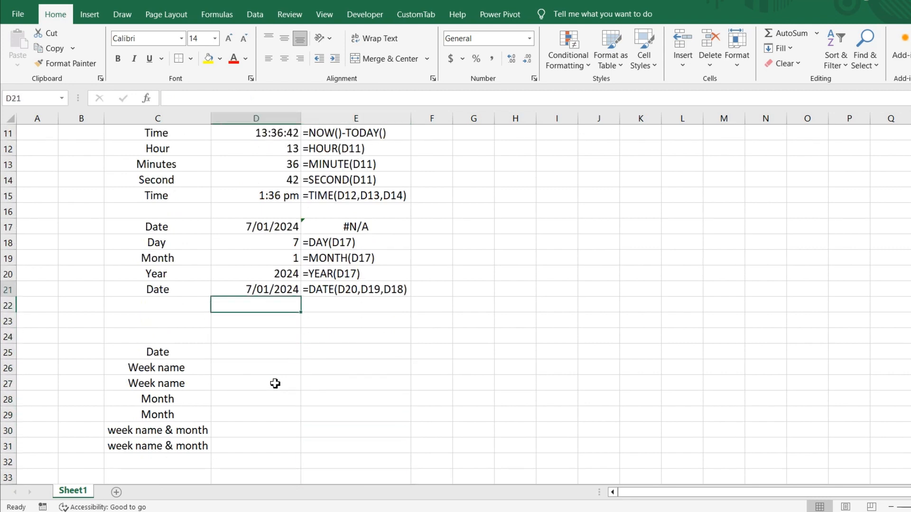
{"action": "key", "text": "Up"}
{"action": "key", "text": "Down"}
{"action": "key", "text": "Down"}
{"action": "key", "text": "Down"}
{"action": "key", "text": "Down"}
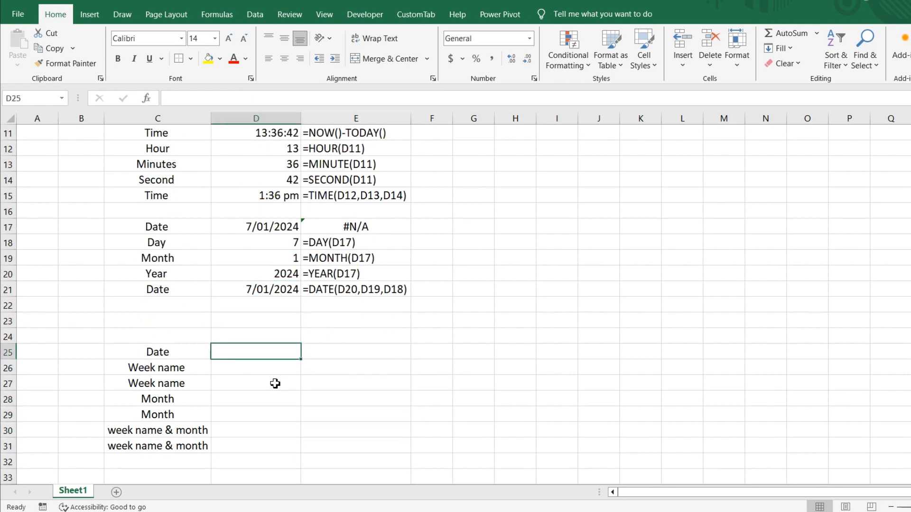
{"action": "key", "text": "ctrl+semicolon"}
{"action": "key", "text": "Return"}
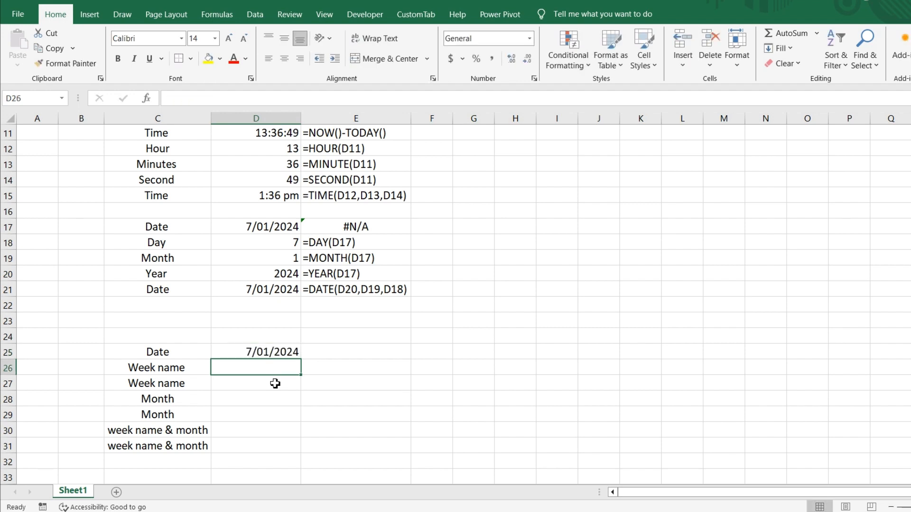
{"action": "key", "text": "Up"}
- Enter the formula =TEXT(D25,"DDDD") in D26 beside the first Week name label
{"action": "left_click", "coordinate": [258, 366]}
{"action": "type", "text": "=text"}
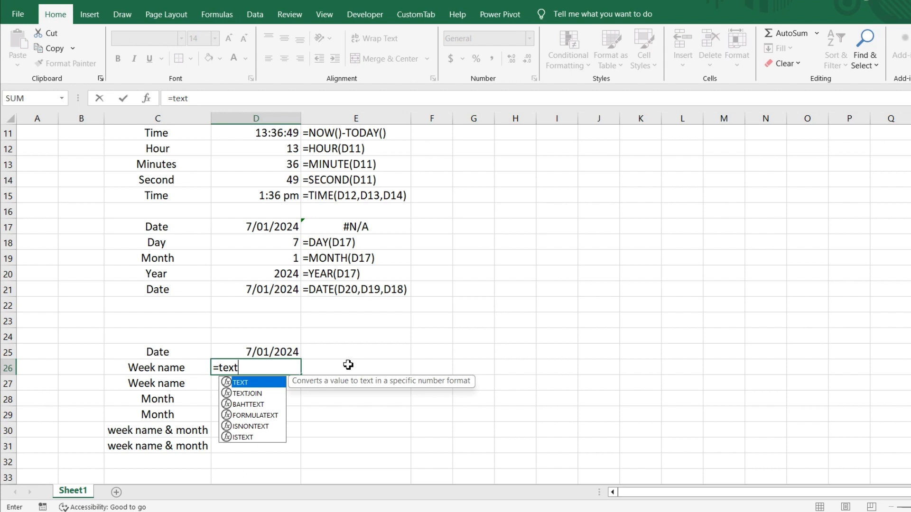
{"action": "key", "text": "Tab"}
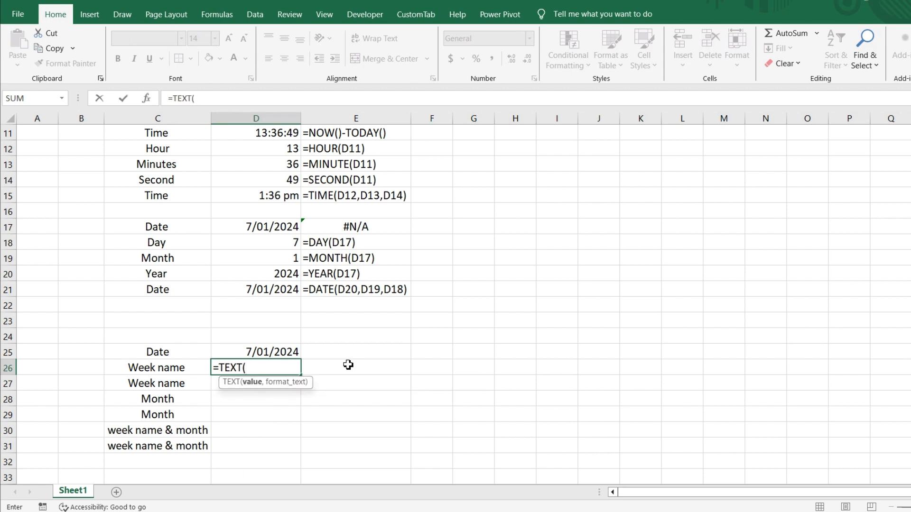
{"action": "key", "text": "Up"}
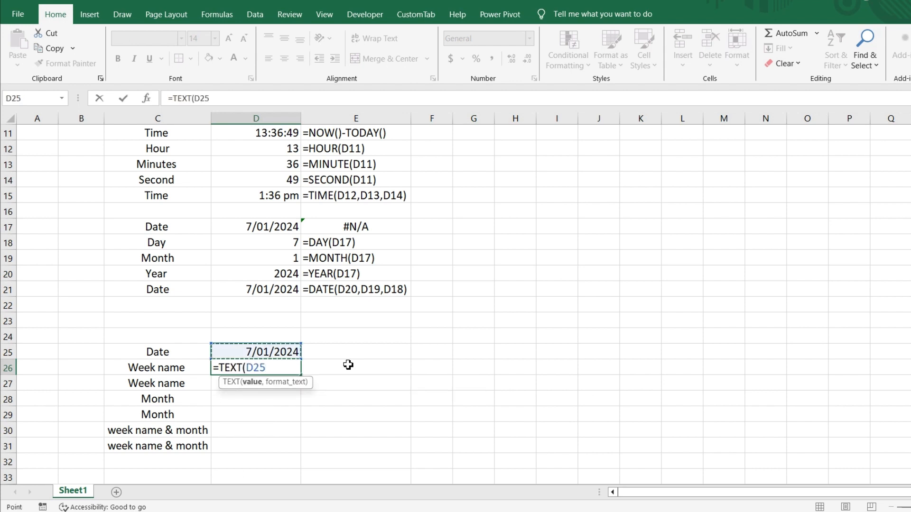
{"action": "type", "text": ","}
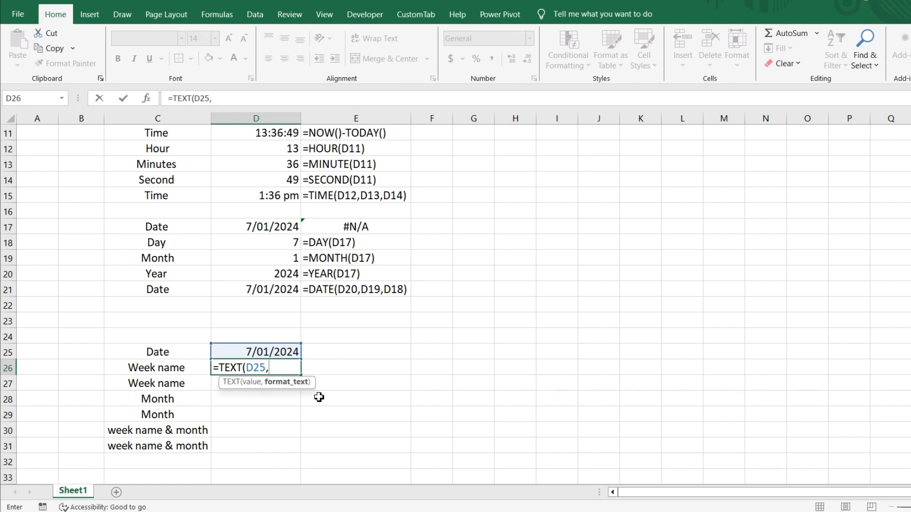
{"action": "type", "text": "\"DDDD\""}
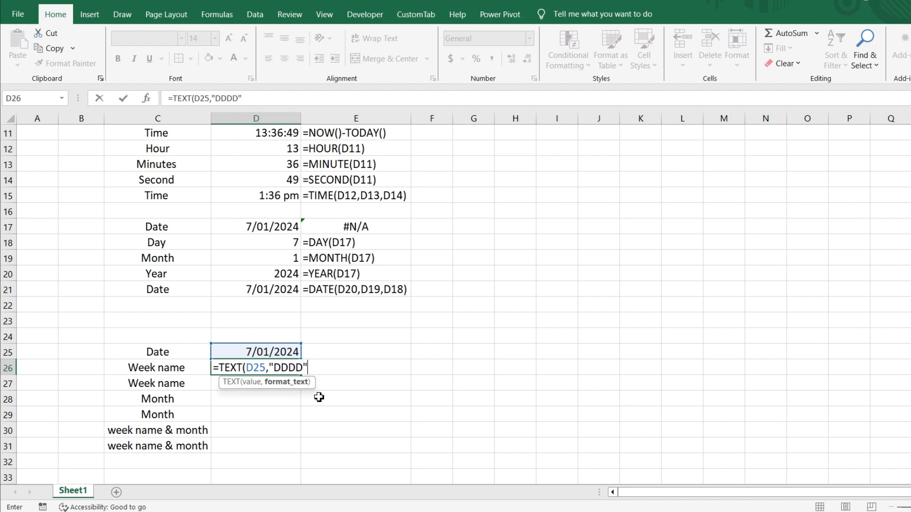
{"action": "key", "text": "Return"}
{"action": "key", "text": "Up"}
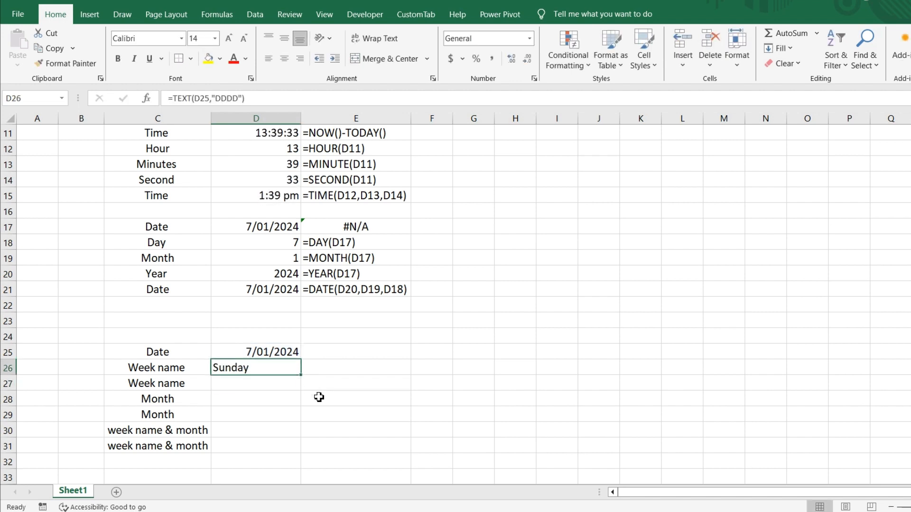
- Enter the formula =TEXT(D25,"DDD") in D27 beside the second Week name label
{"action": "left_click", "coordinate": [247, 382]}
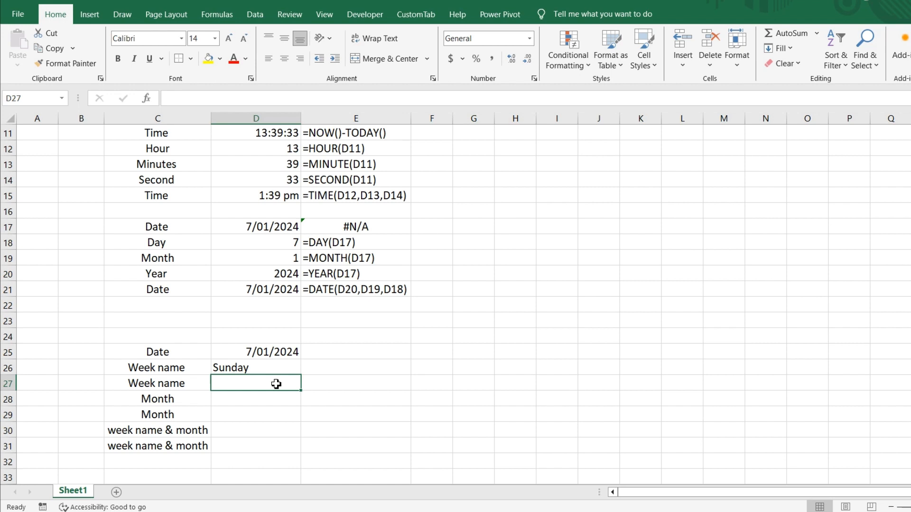
{"action": "type", "text": "=tex"}
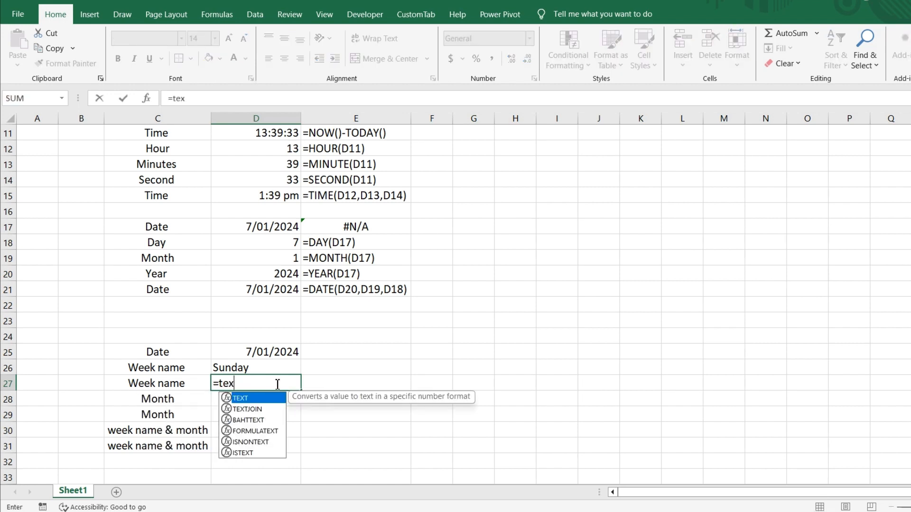
{"action": "key", "text": "Tab"}
{"action": "left_click", "coordinate": [269, 352]}
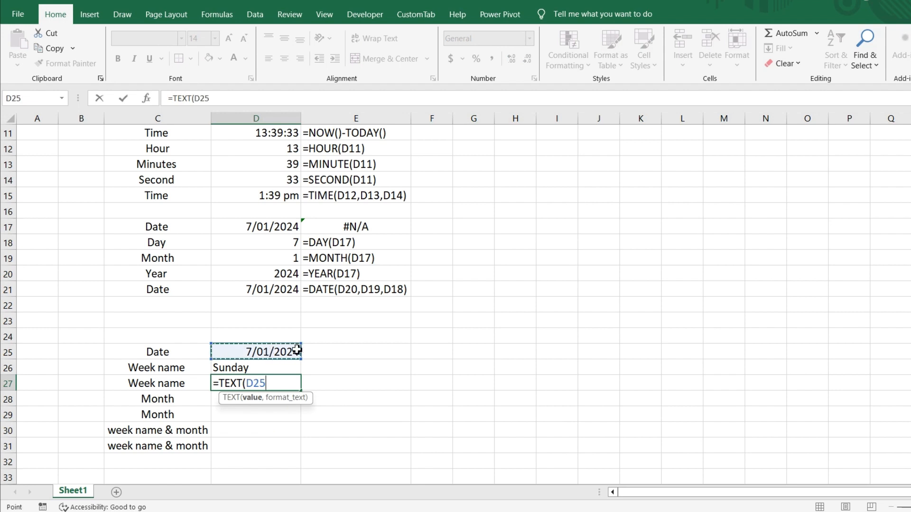
{"action": "type", "text": ","}
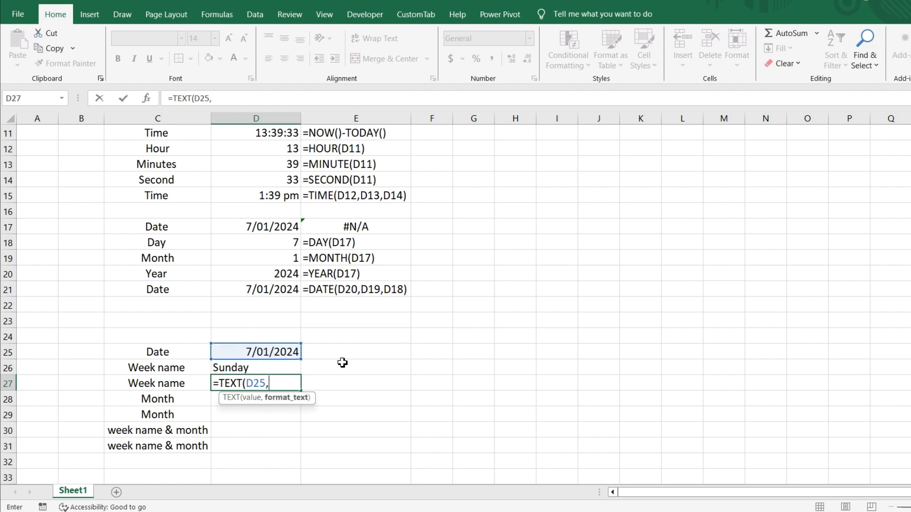
{"action": "type", "text": "\"DDD"}
{"action": "key", "text": "Return"}
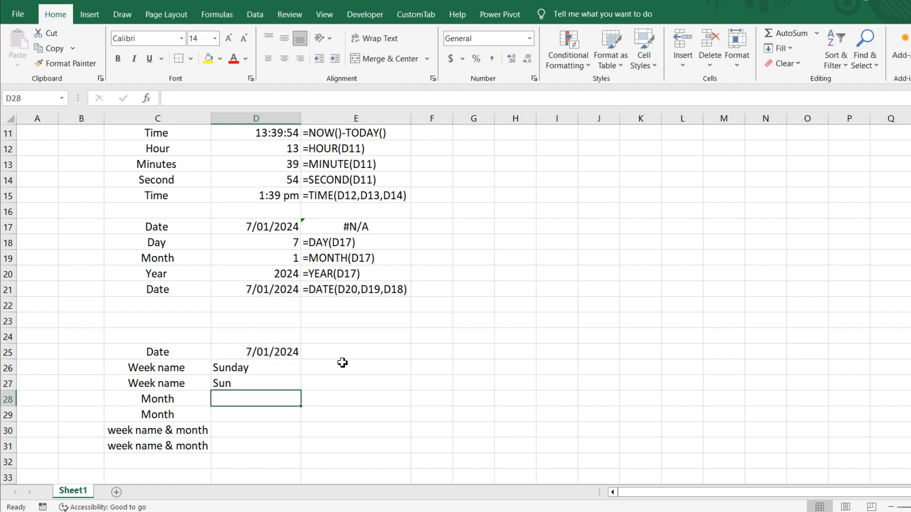
{"action": "key", "text": "Up"}
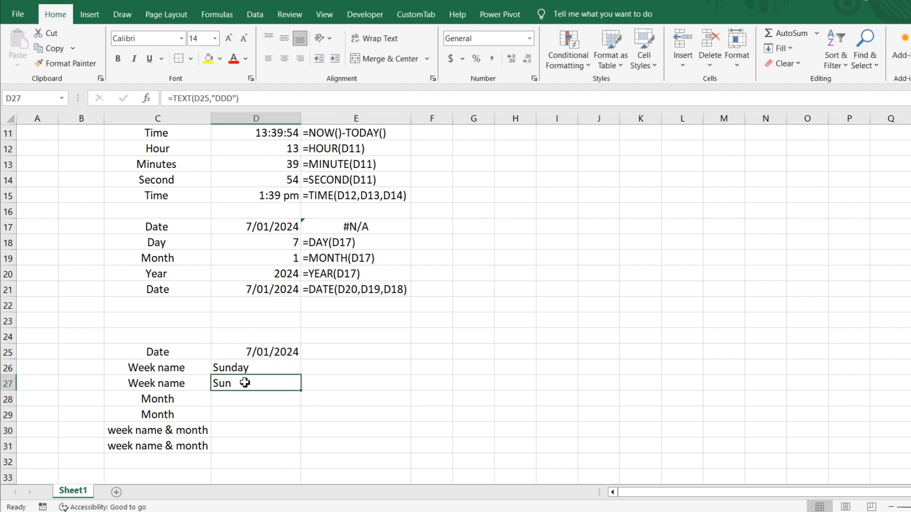
- Enter the formula =TEXT(D25,"MMMM") in D28 beside the first Month label of the lower block
{"action": "left_click", "coordinate": [236, 400]}
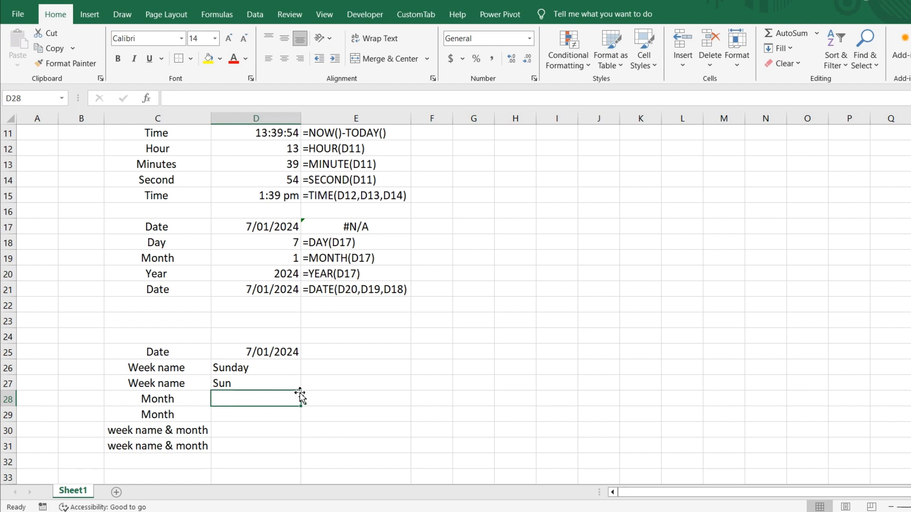
{"action": "type", "text": "=text"}
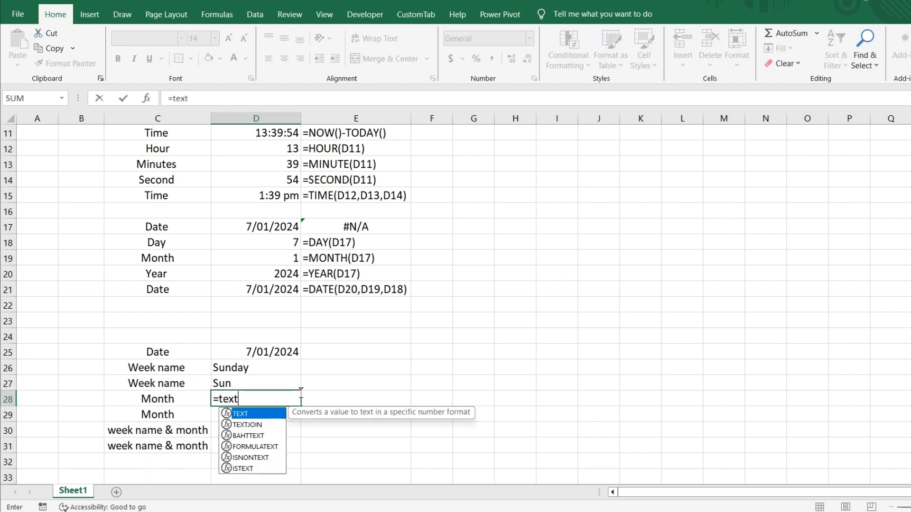
{"action": "key", "text": "Tab"}
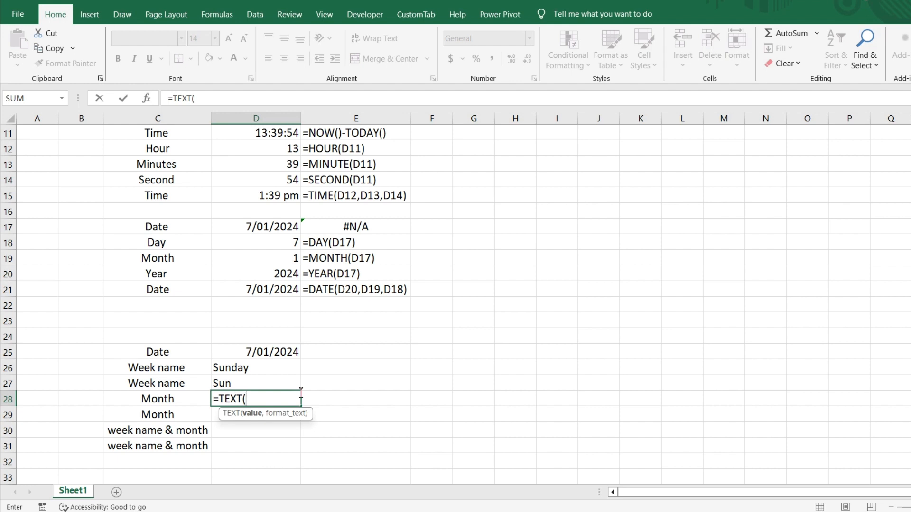
{"action": "left_click", "coordinate": [279, 350]}
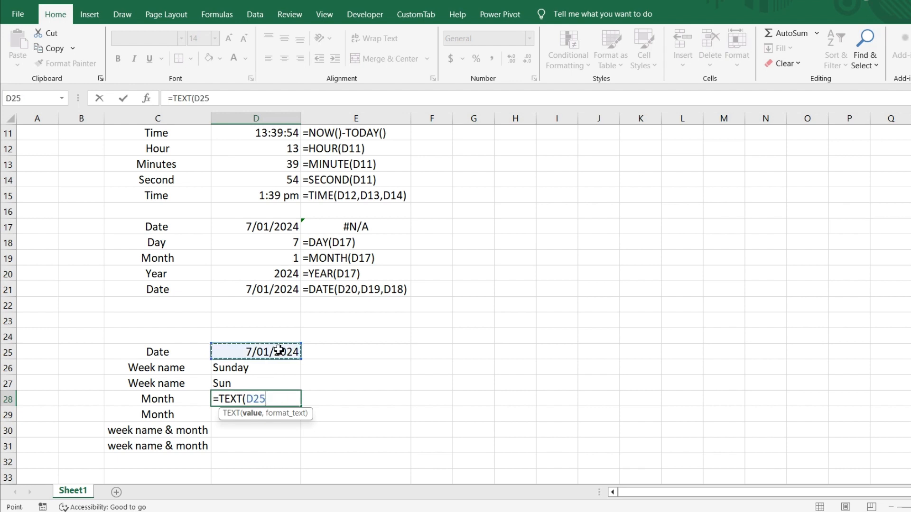
{"action": "type", "text": ","}
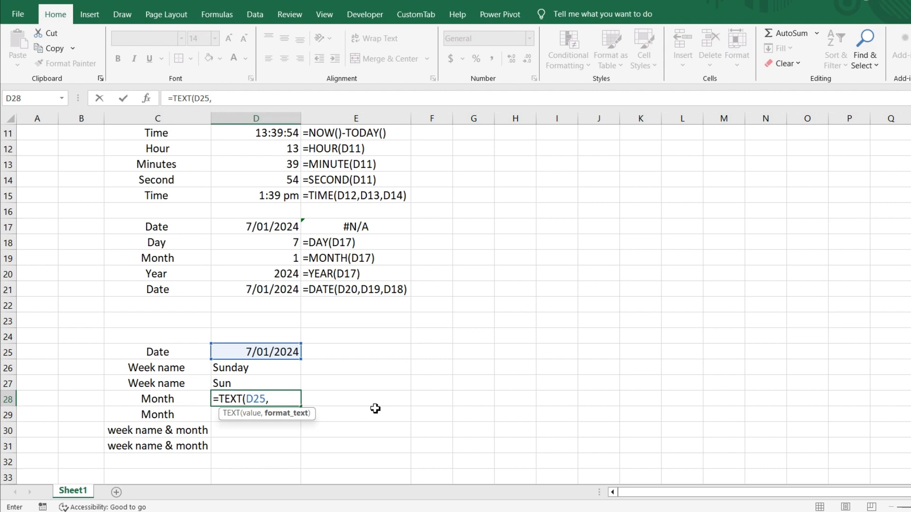
{"action": "type", "text": "M"}
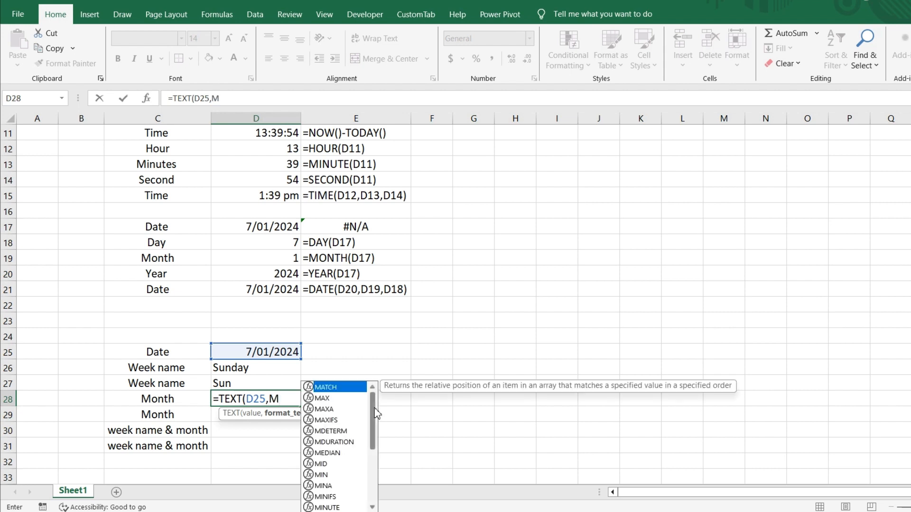
{"action": "key", "text": "BackSpace"}
{"action": "key", "text": "BackSpace"}
{"action": "type", "text": ","}
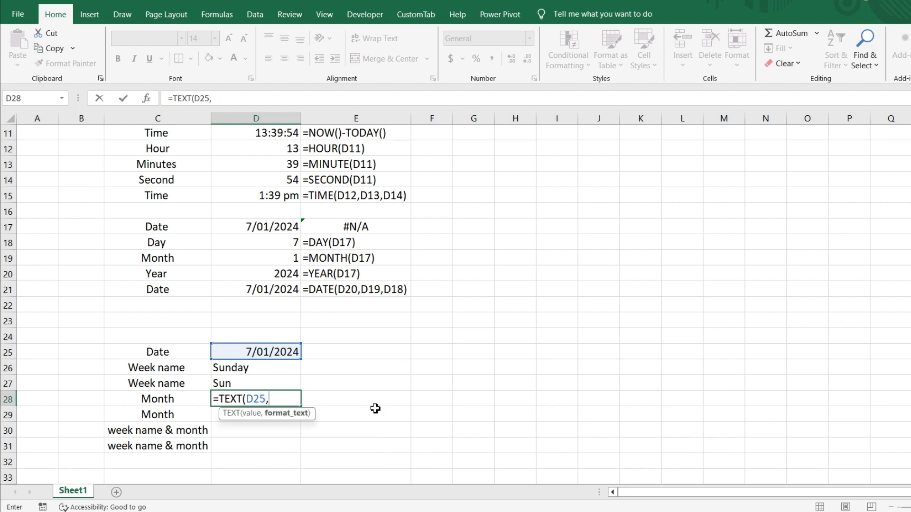
{"action": "type", "text": "\"MMMM\""}
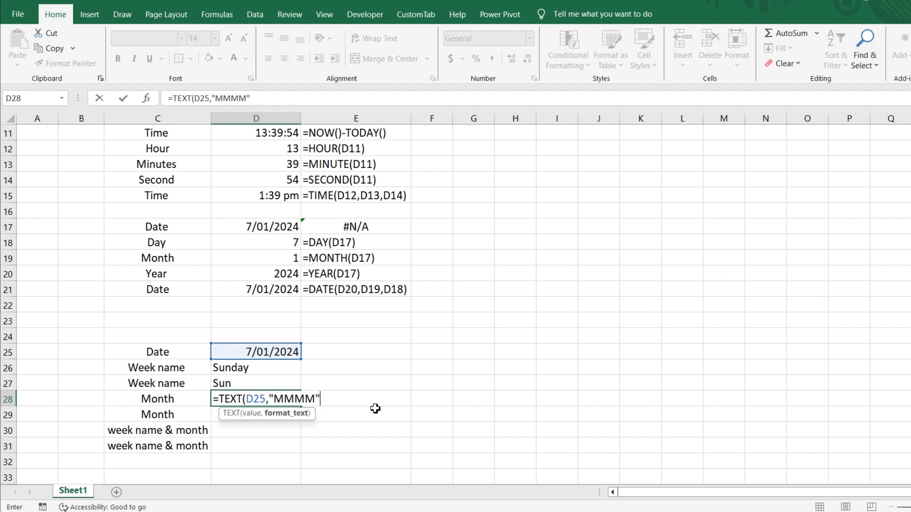
{"action": "key", "text": "Return"}
{"action": "key", "text": "Up"}
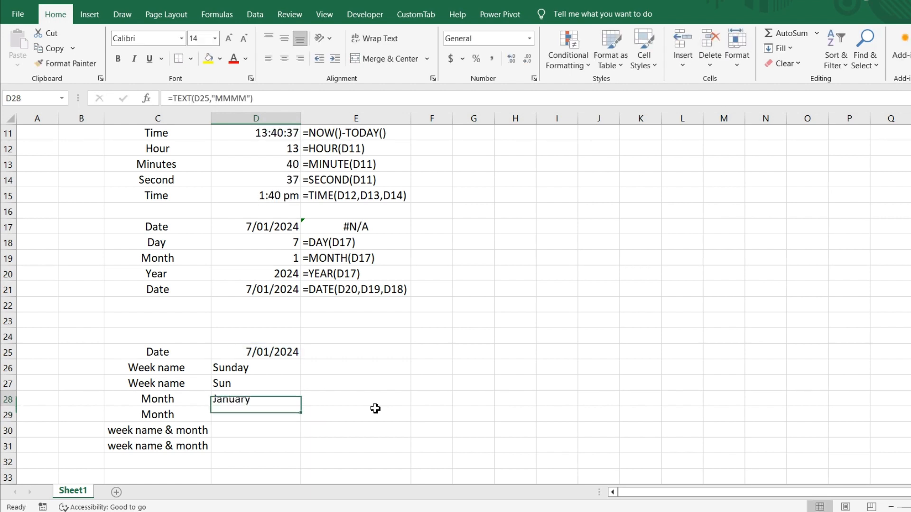
- Enter the formula =TEXT(D25,"MMM") in D29 beside the second Month label of the lower block
{"action": "key", "text": "Down"}
{"action": "type", "text": "="}
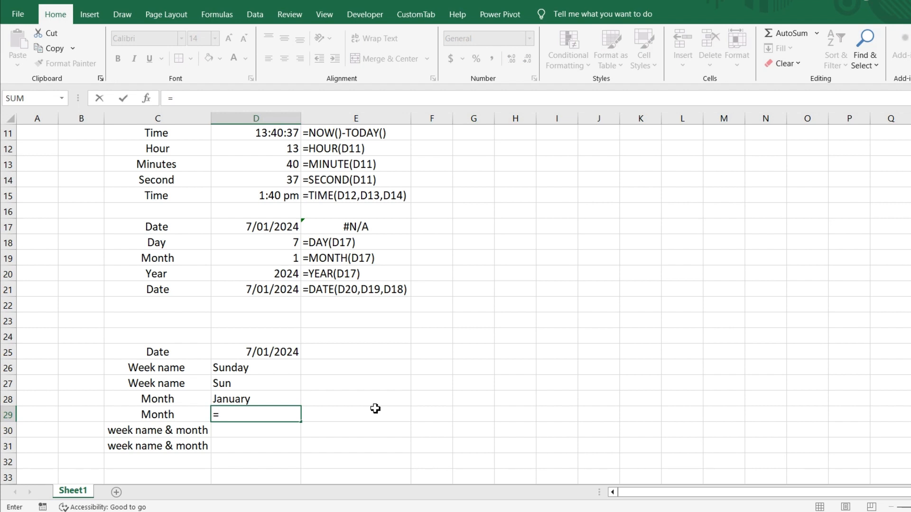
{"action": "type", "text": "te"}
{"action": "key", "text": "Tab"}
{"action": "key", "text": "Up"}
{"action": "key", "text": "Up"}
{"action": "key", "text": "Up"}
{"action": "key", "text": "Up"}
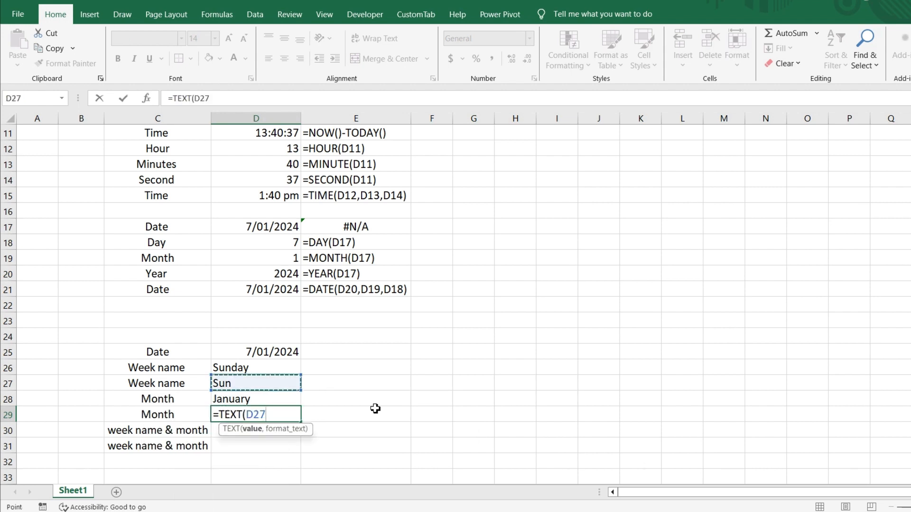
{"action": "type", "text": ","}
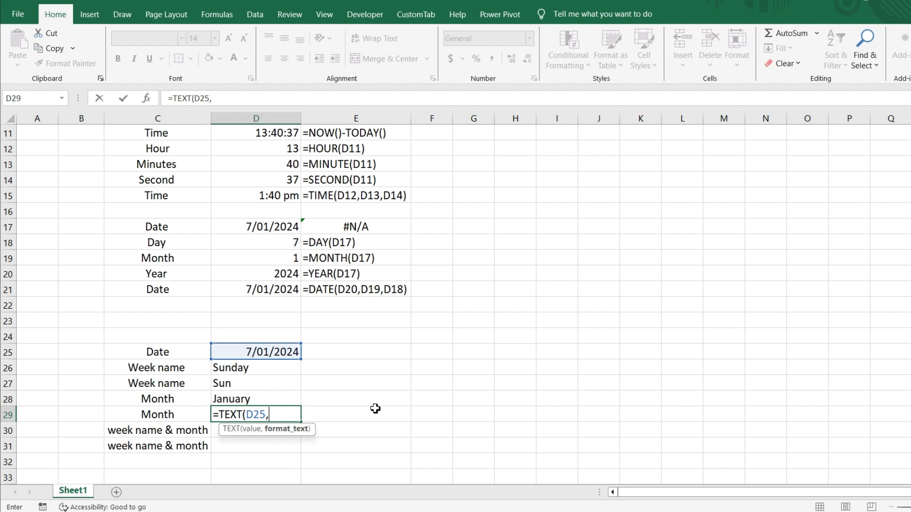
{"action": "type", "text": "\"MMM"}
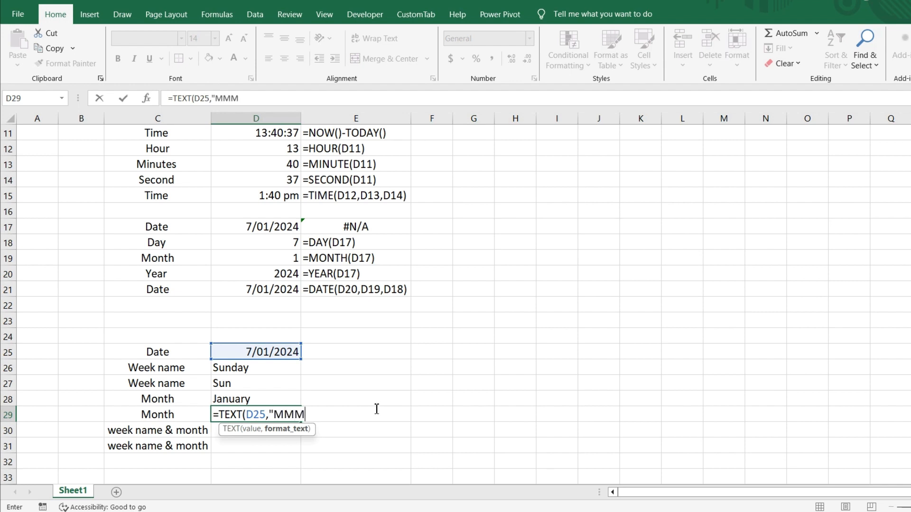
{"action": "type", "text": "\""}
{"action": "key", "text": "Return"}
{"action": "key", "text": "Up"}
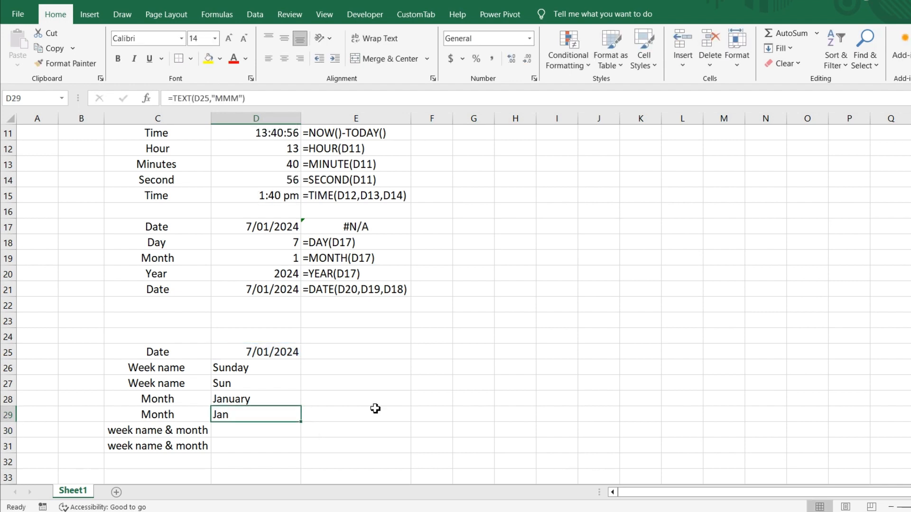
- Enter the formula =TEXT(D25,"DDDD MMMM") in D30 beside the first week name & month label
{"action": "left_click", "coordinate": [258, 430]}
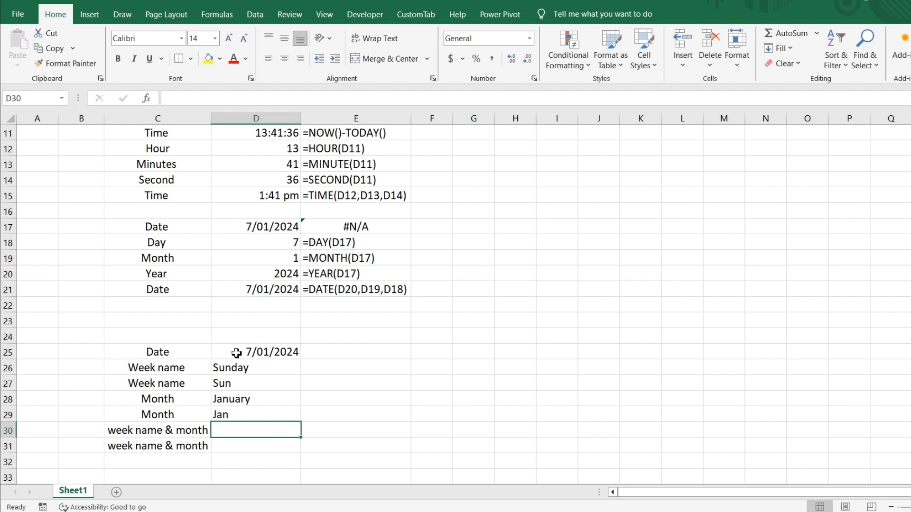
{"action": "type", "text": "=text"}
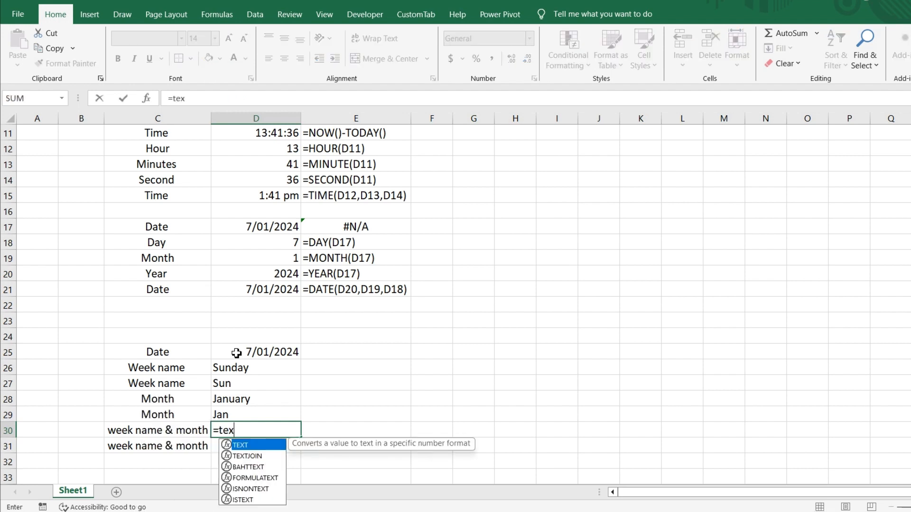
{"action": "key", "text": "Tab"}
{"action": "key", "text": "Up"}
{"action": "key", "text": "Up"}
{"action": "key", "text": "Up"}
{"action": "key", "text": "Up"}
{"action": "key", "text": "Up"}
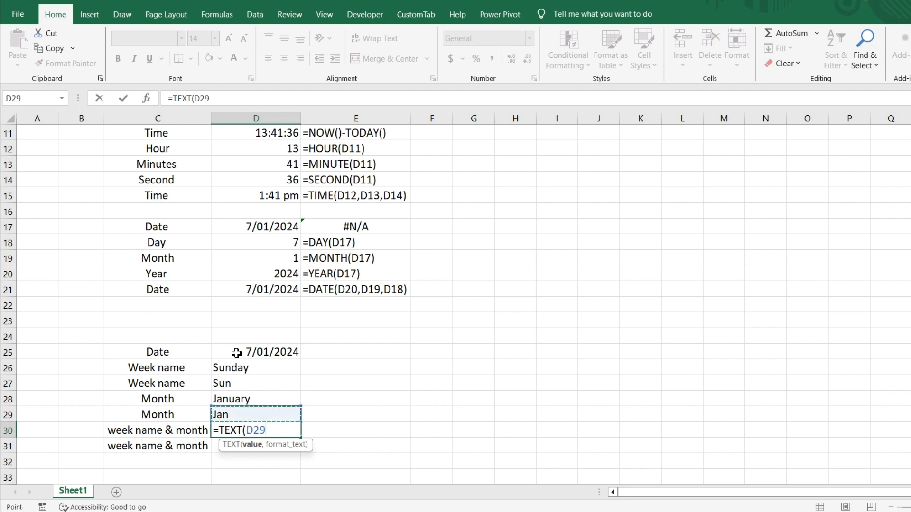
{"action": "type", "text": ","}
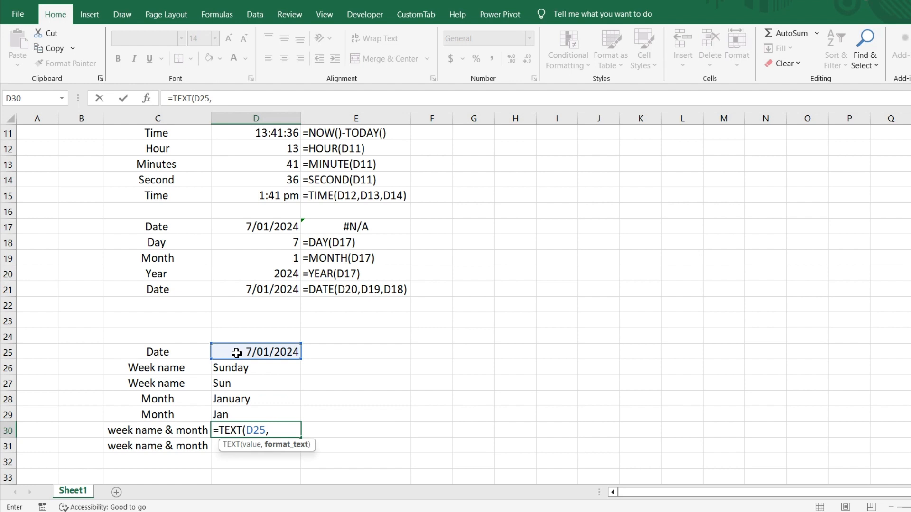
{"action": "type", "text": "\""}
{"action": "type", "text": "DDDD MMMM"}
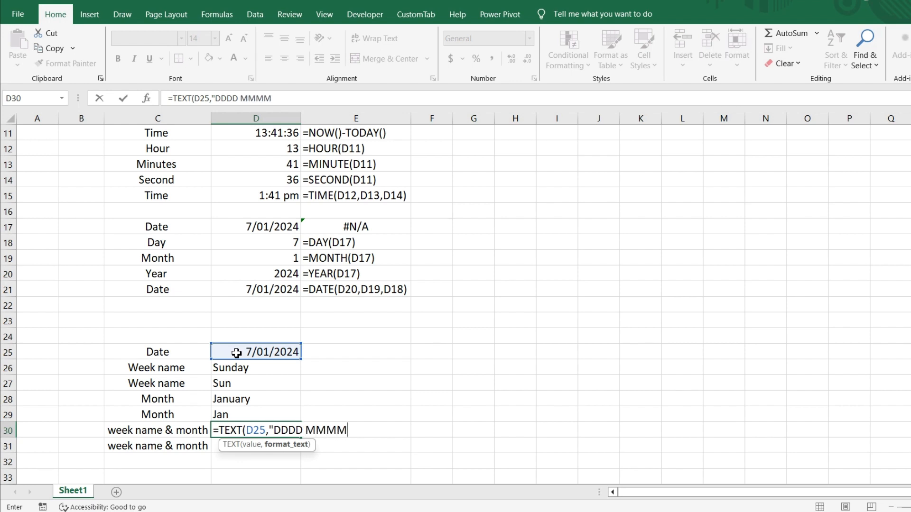
{"action": "type", "text": "\""}
{"action": "type", "text": ")"}
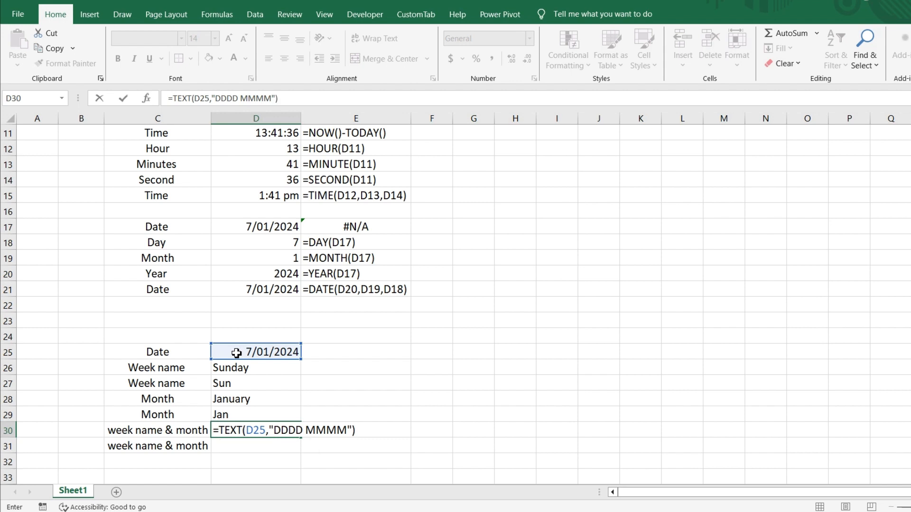
{"action": "key", "text": "BackSpace"}
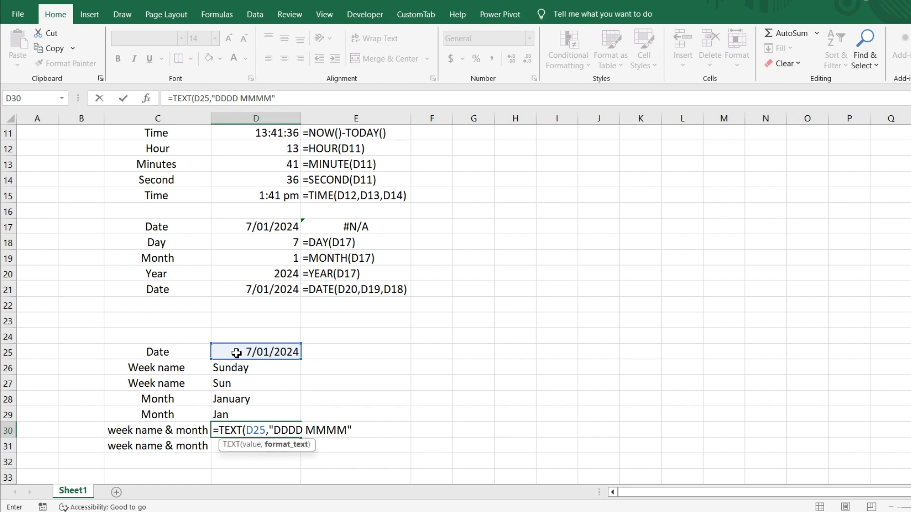
{"action": "key", "text": "Return"}
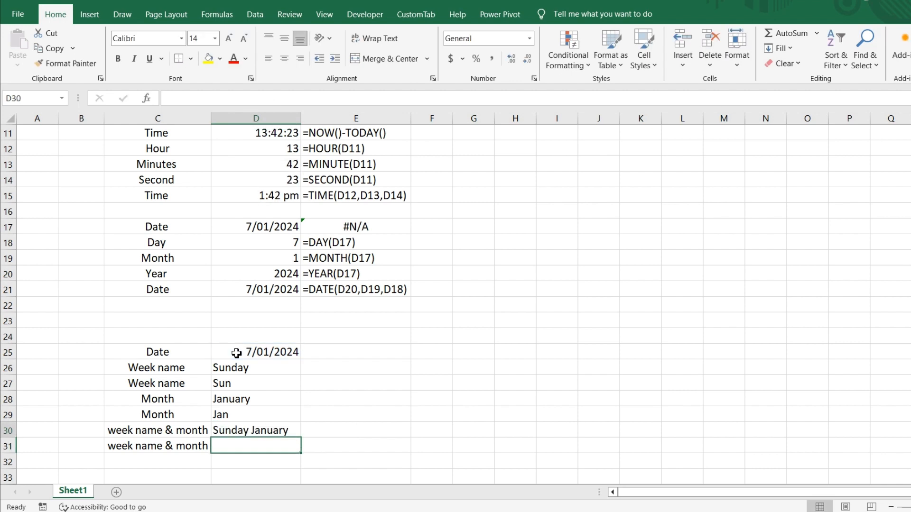
{"action": "key", "text": "Up"}
{"action": "key", "text": "Up"}
{"action": "key", "text": "Down"}
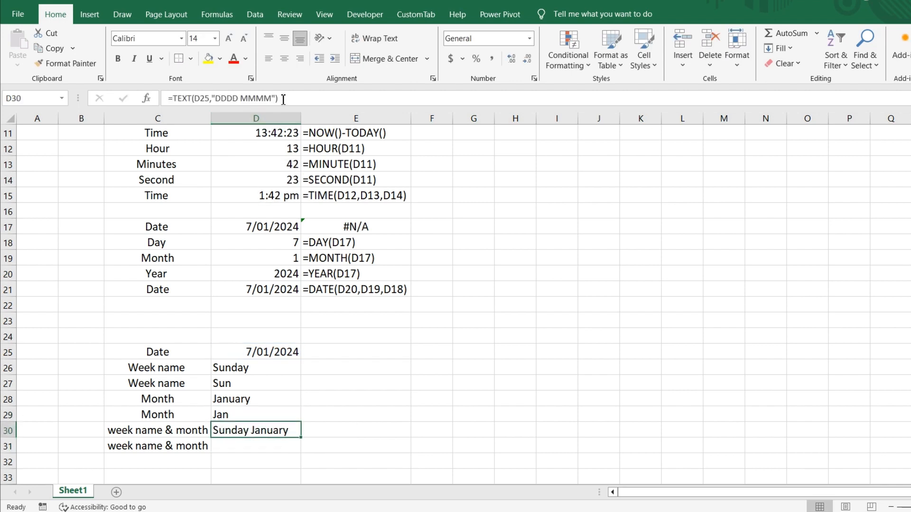
- Enter the formula =TEXT(D25,"DDD MMM") in D31 beside the second week name & month label
{"action": "scroll", "coordinate": [346, 370], "scroll_direction": "down", "scroll_amount": 1}
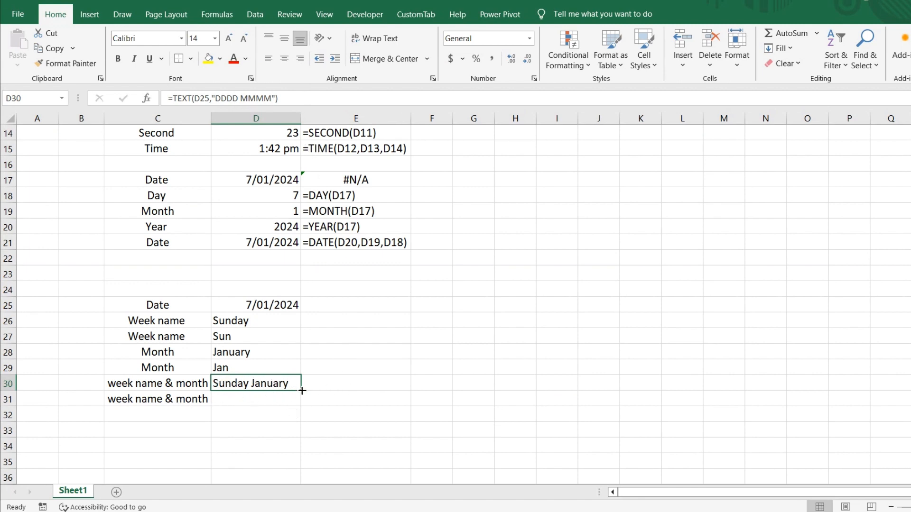
{"action": "left_click", "coordinate": [253, 403]}
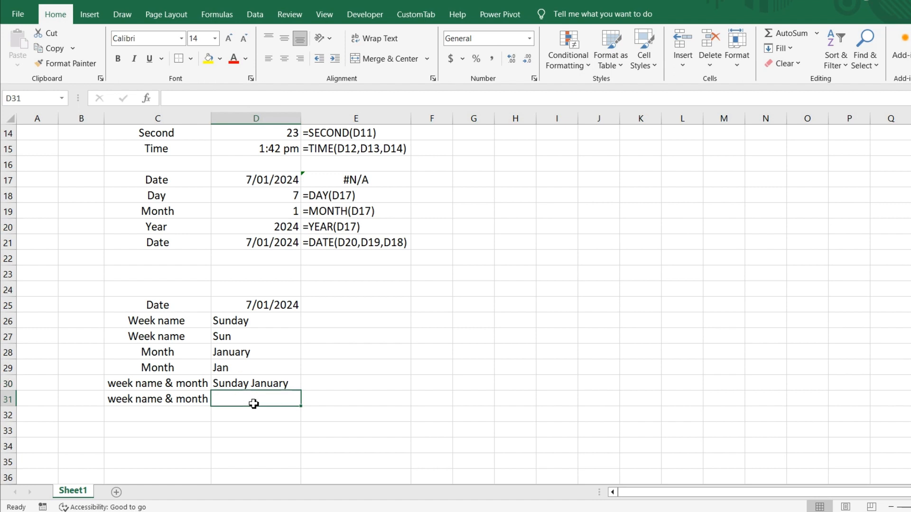
{"action": "type", "text": "=t4e"}
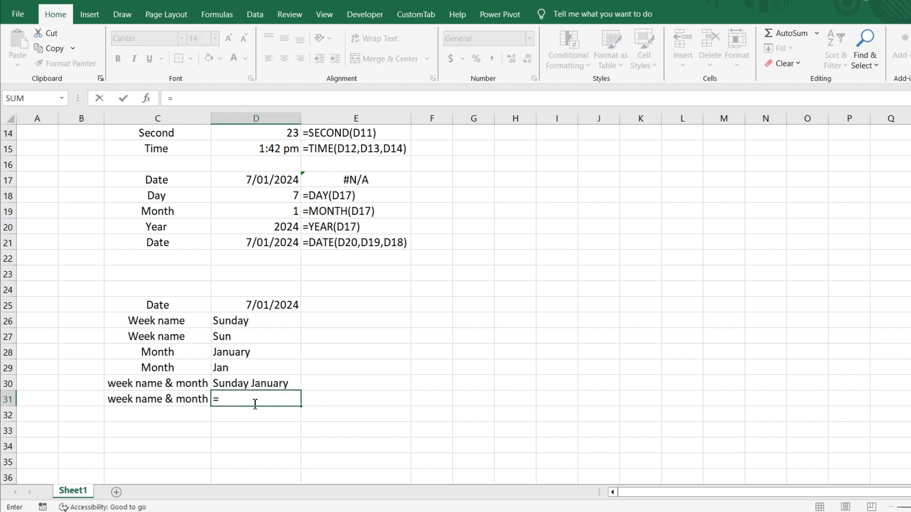
{"action": "key", "text": "BackSpace"}
{"action": "key", "text": "BackSpace"}
{"action": "type", "text": "ext"}
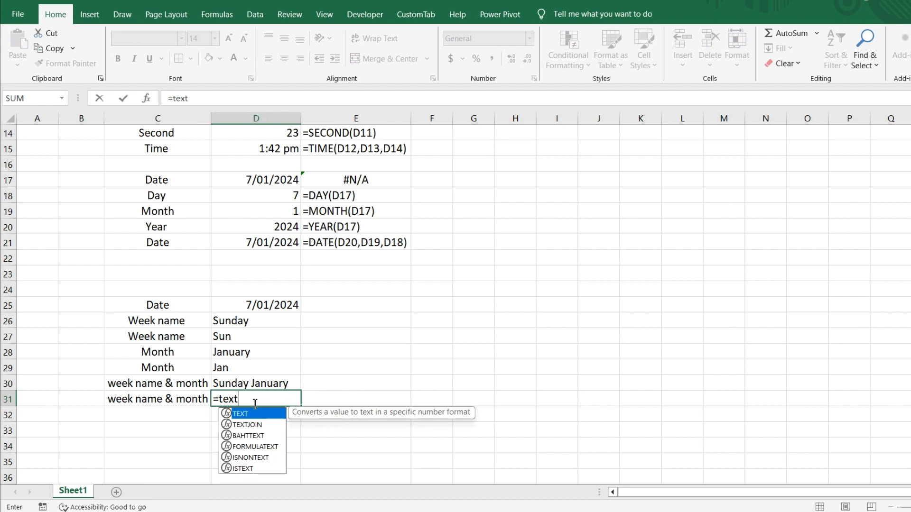
{"action": "key", "text": "Tab"}
{"action": "key", "text": "Up"}
{"action": "key", "text": "Up"}
{"action": "key", "text": "Up"}
{"action": "key", "text": "Up"}
{"action": "key", "text": "Up"}
{"action": "key", "text": "Up"}
{"action": "key", "text": "Up"}
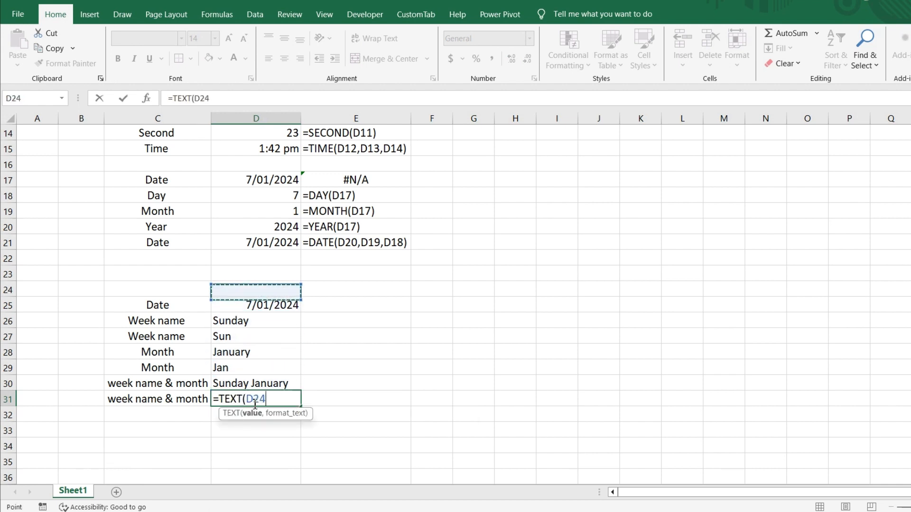
{"action": "key", "text": "Down"}
{"action": "type", "text": ","}
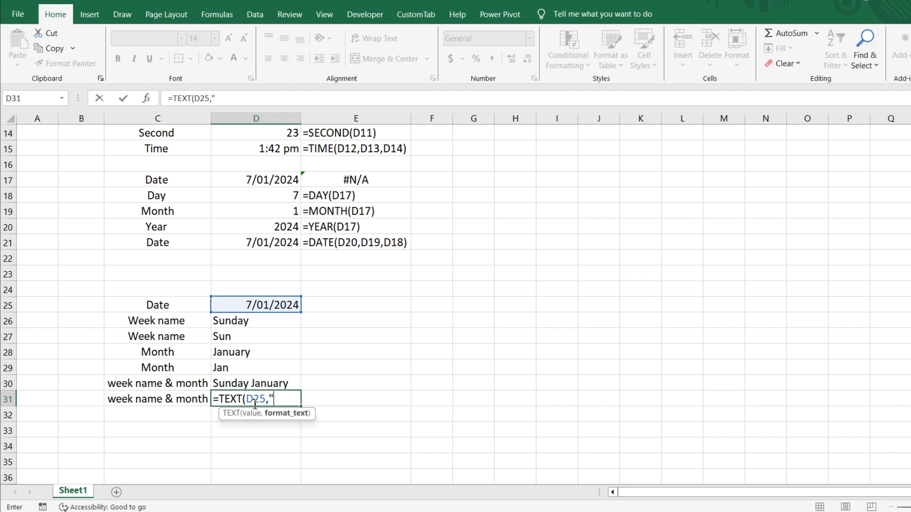
{"action": "type", "text": "\"DDD MMM\""}
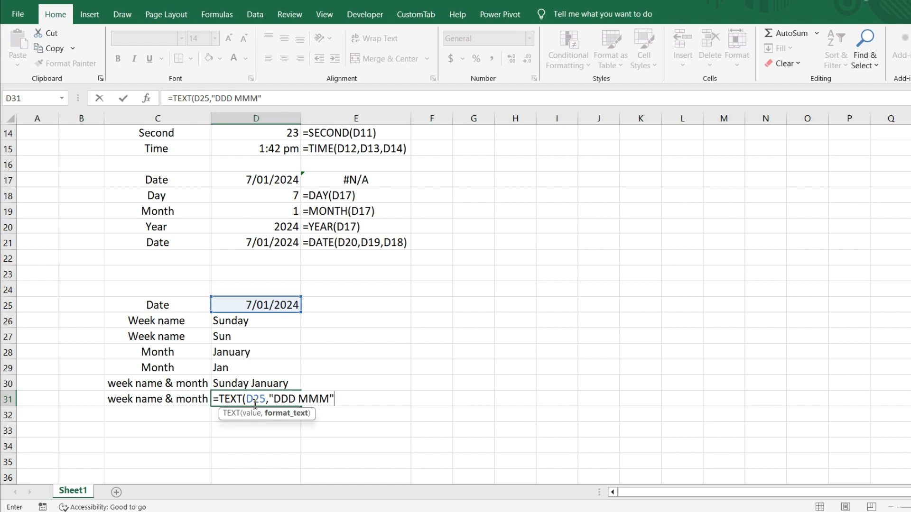
{"action": "type", "text": ")"}
{"action": "key", "text": "Return"}
{"action": "left_click", "coordinate": [254, 402]}
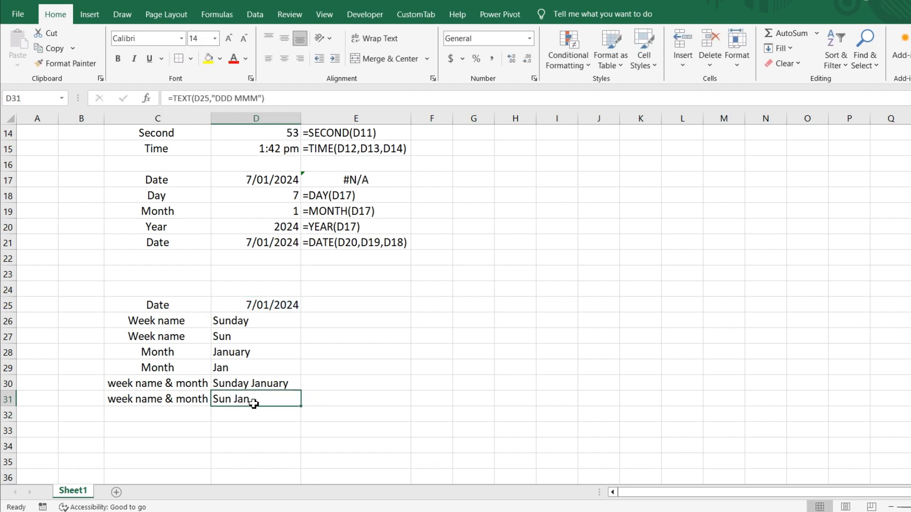
- Copy the formula-display cell E21 into E25:E31 to show the formulas beside the lower block's results
{"action": "left_click", "coordinate": [356, 247]}
{"action": "key", "text": "ctrl+c"}
{"action": "key", "text": "Down"}
{"action": "key", "text": "Down"}
{"action": "key", "text": "Down"}
{"action": "key", "text": "Down"}
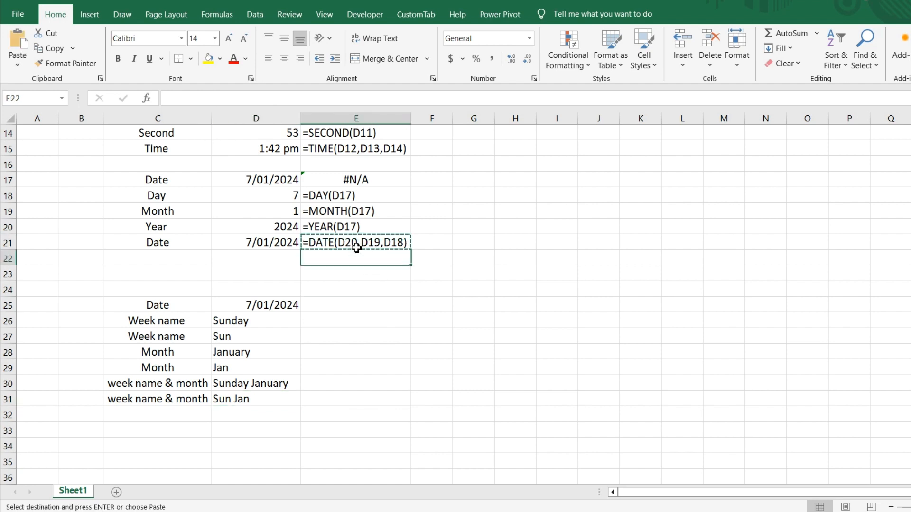
{"action": "key", "text": "shift+Down"}
{"action": "key", "text": "shift+Down"}
{"action": "key", "text": "shift+Down"}
{"action": "key", "text": "shift+Down"}
{"action": "key", "text": "shift+Down"}
{"action": "key", "text": "shift+Down"}
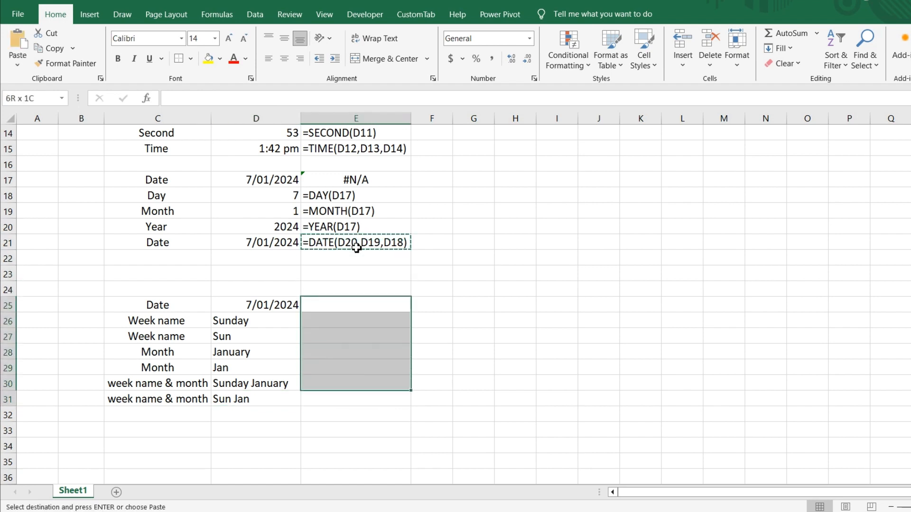
{"action": "key", "text": "Return"}
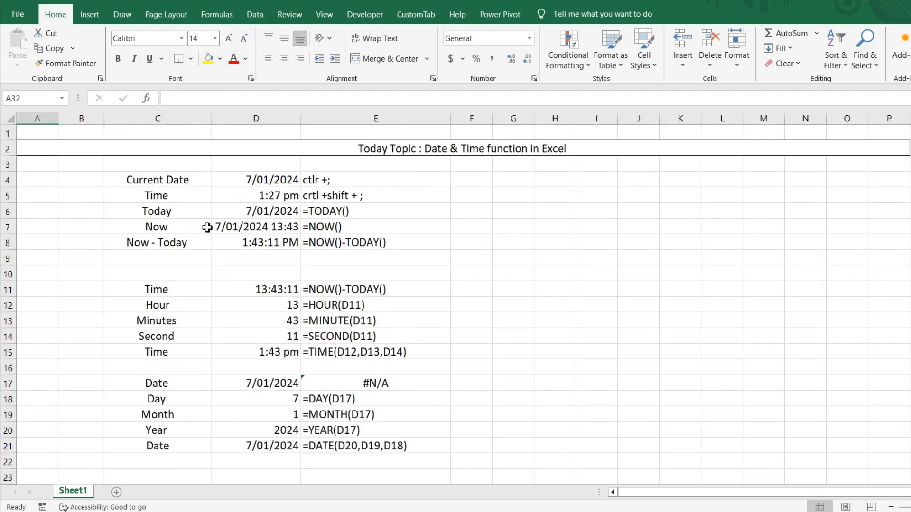
- Review the completed date and time blocks down the sheet, examining the date in D25 and the TEXT results in D26:D31
{"action": "scroll", "coordinate": [192, 256], "scroll_direction": "down", "scroll_amount": 1}
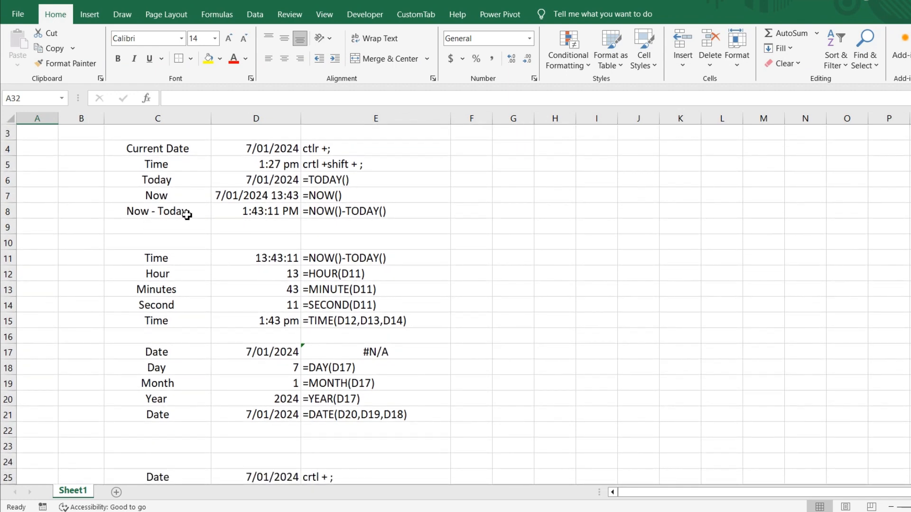
{"action": "scroll", "coordinate": [203, 291], "scroll_direction": "down", "scroll_amount": 1}
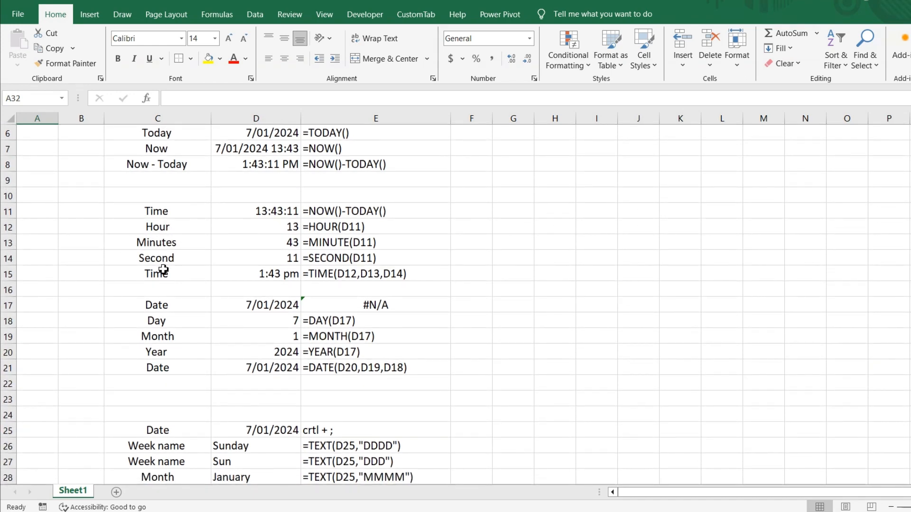
{"action": "scroll", "coordinate": [168, 321], "scroll_direction": "down", "scroll_amount": 1}
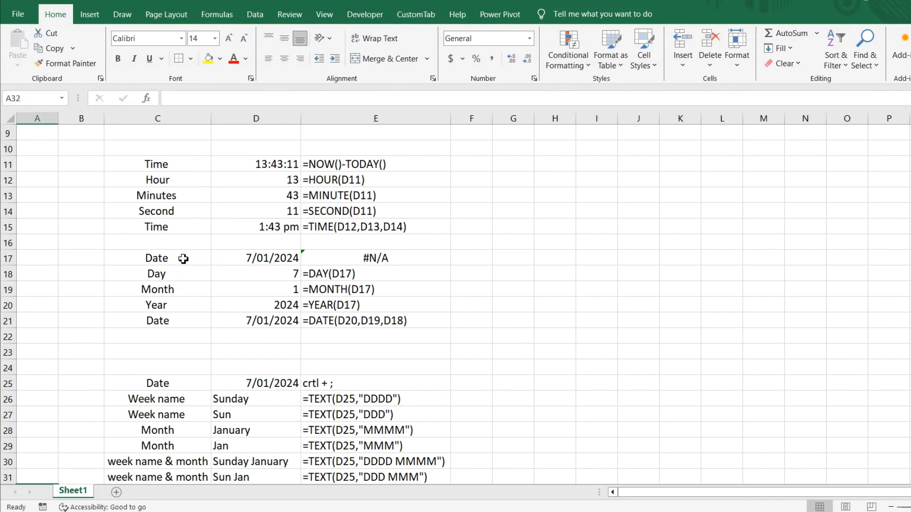
{"action": "scroll", "coordinate": [178, 298], "scroll_direction": "down", "scroll_amount": 3}
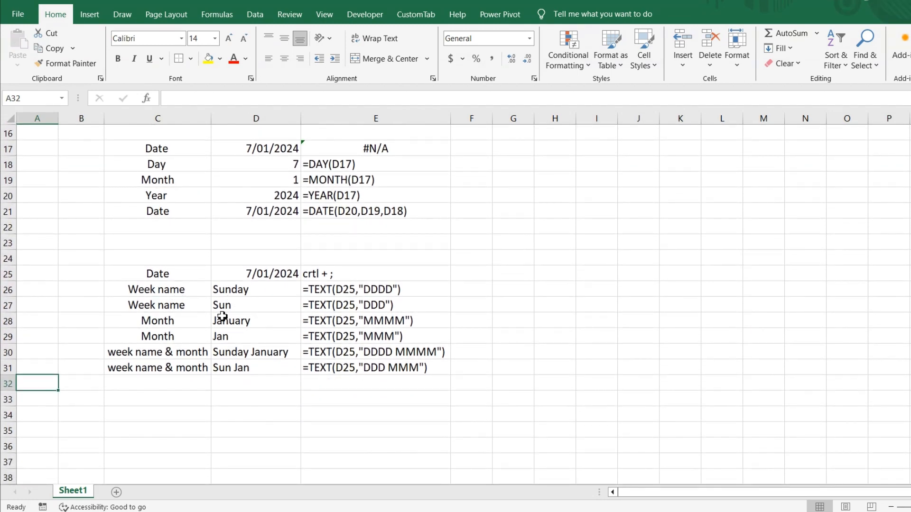
{"action": "scroll", "coordinate": [203, 347], "scroll_direction": "down", "scroll_amount": 2}
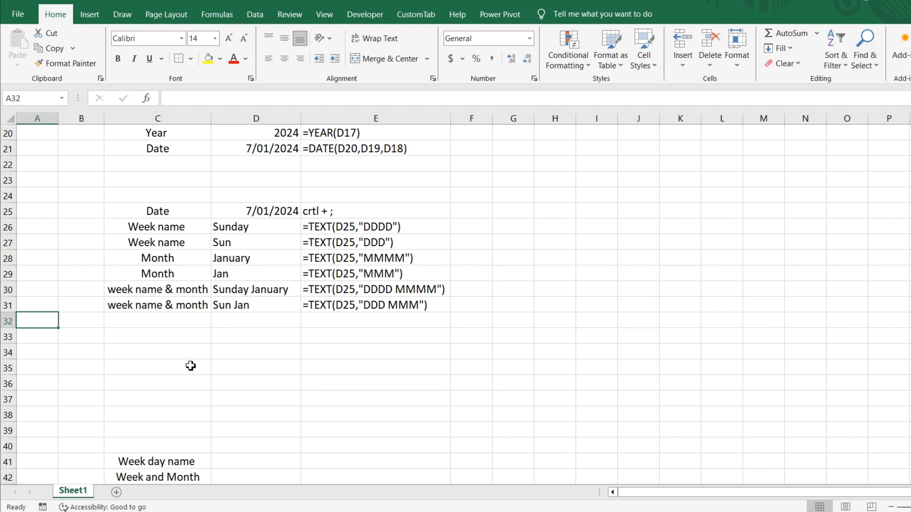
{"action": "left_click", "coordinate": [252, 231]}
{"action": "key", "text": "Down"}
{"action": "key", "text": "Down"}
{"action": "key", "text": "Down"}
{"action": "key", "text": "Down"}
{"action": "key", "text": "Down"}
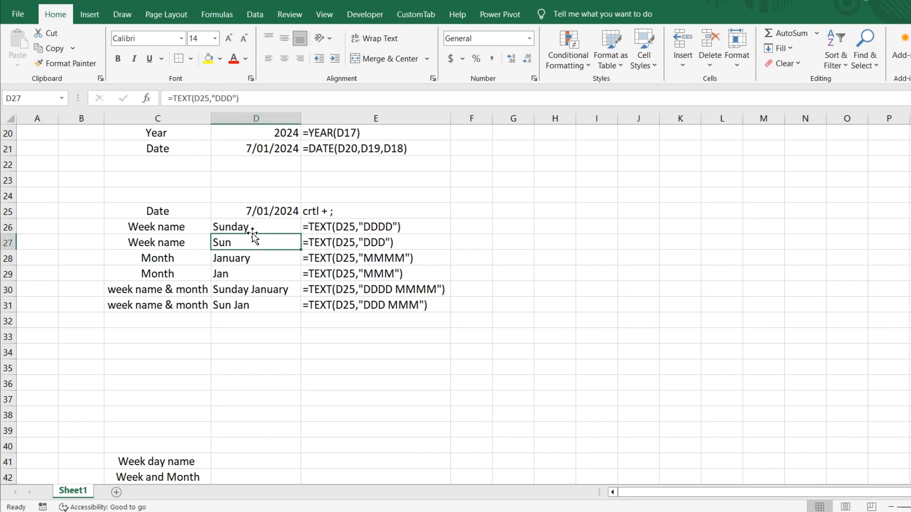
{"action": "key", "text": "Up"}
{"action": "key", "text": "Up"}
{"action": "key", "text": "Up"}
{"action": "key", "text": "Up"}
{"action": "key", "text": "Up"}
{"action": "key", "text": "Up"}
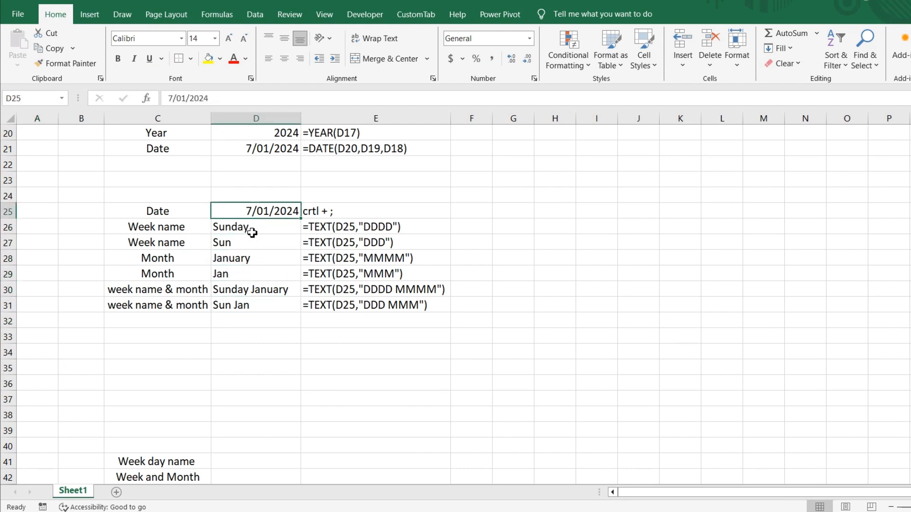
{"action": "left_click_drag", "start_coordinate": [275, 235], "coordinate": [262, 304]}
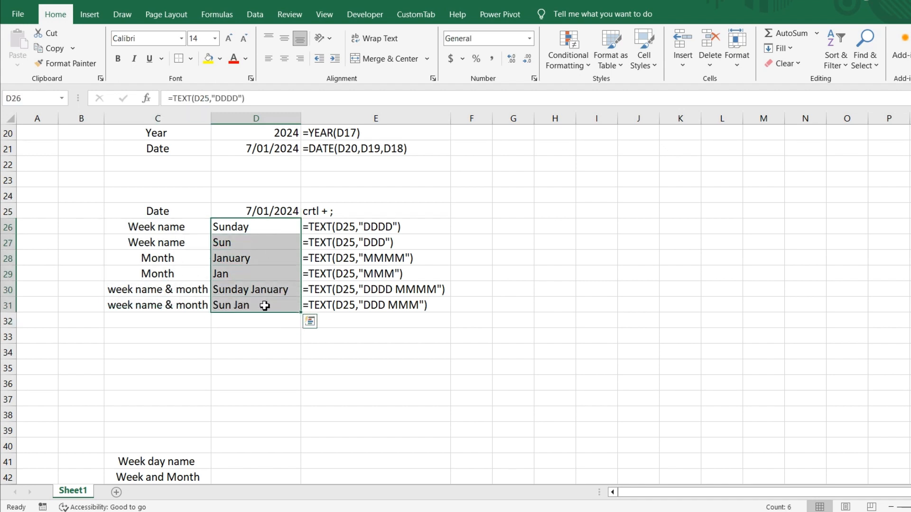
{"action": "left_click", "coordinate": [199, 332]}
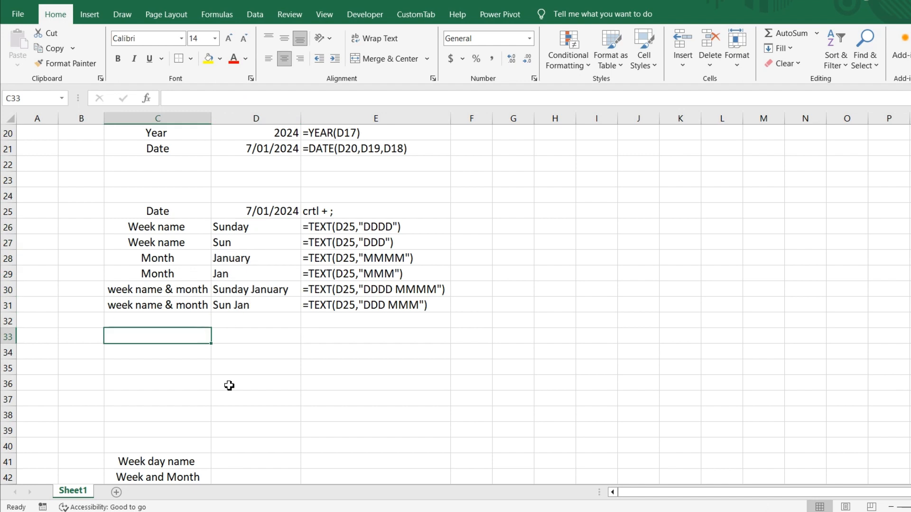
{"action": "key", "text": "Down"}
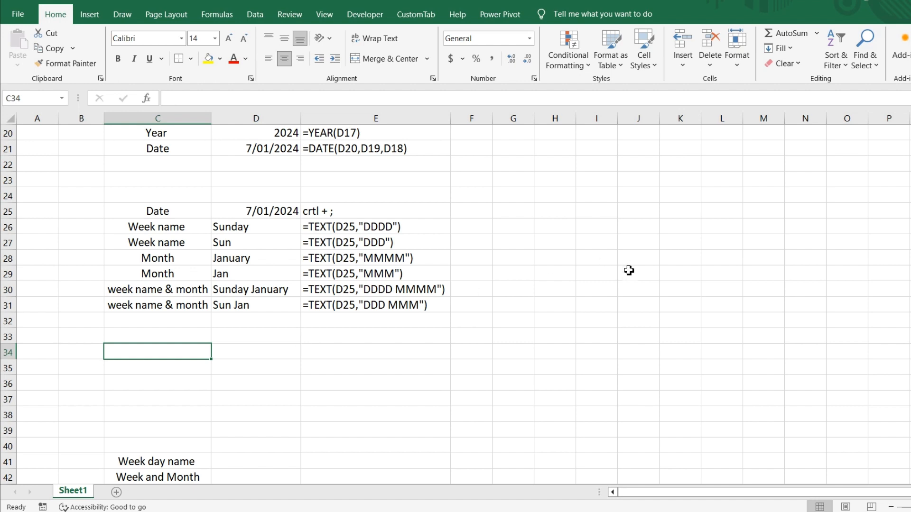
- Write the formula =text(today(),"DDD") in D41 beside the Week day name label
{"action": "scroll", "coordinate": [254, 351], "scroll_direction": "down", "scroll_amount": 2}
{"action": "left_click", "coordinate": [259, 383]}
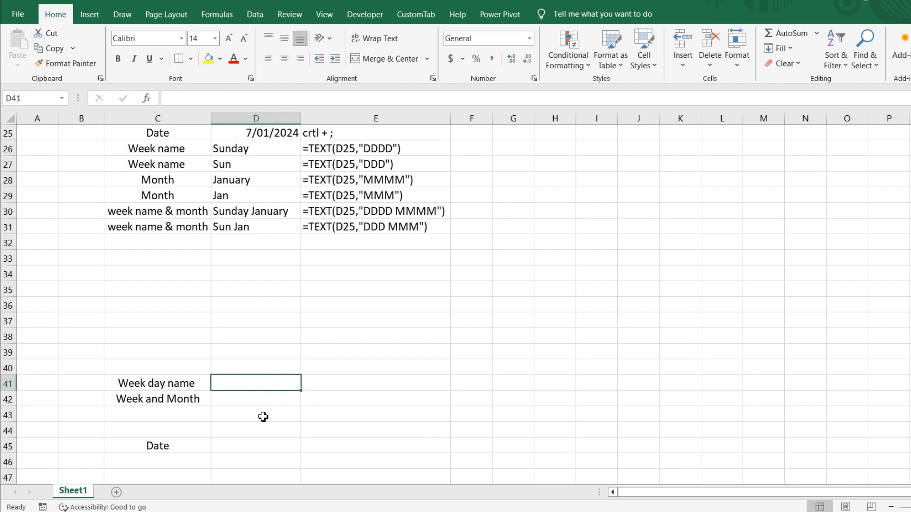
{"action": "type", "text": "=text"}
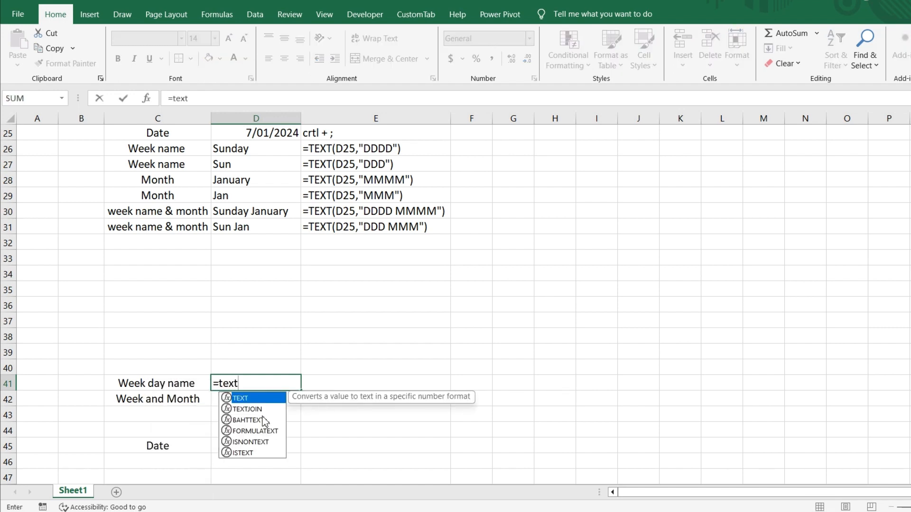
{"action": "type", "text": "("}
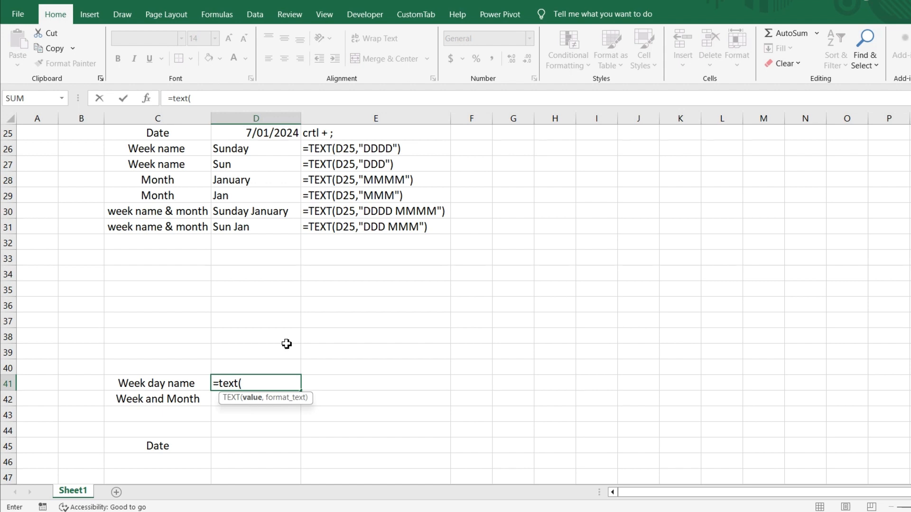
{"action": "type", "text": "today()"}
{"action": "type", "text": ","}
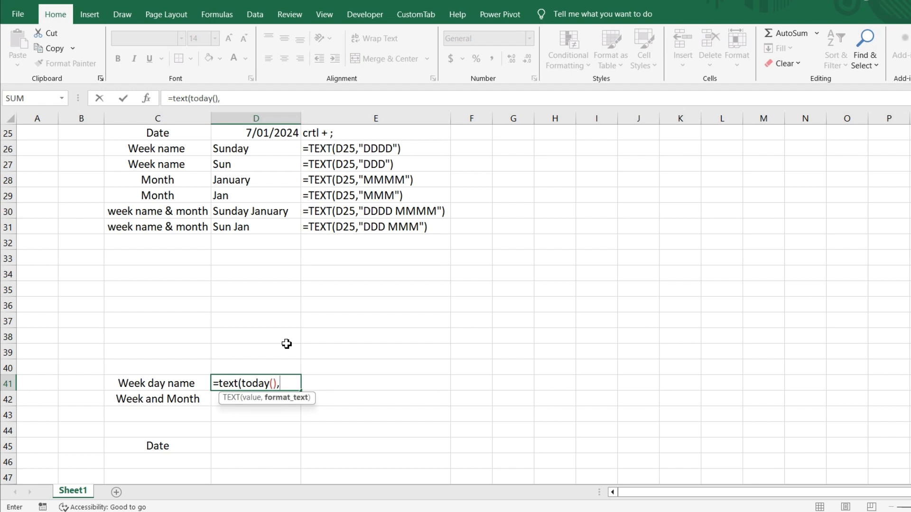
{"action": "type", "text": "\"DDD\")"}
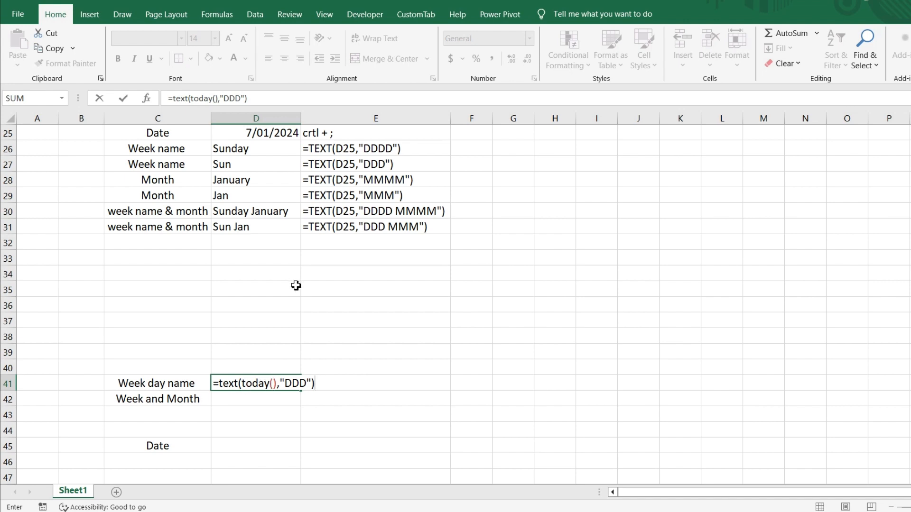
- Look over the sheet's other date and time blocks and examine the today() argument inside the D41 formula
{"action": "scroll", "coordinate": [296, 285], "scroll_direction": "up", "scroll_amount": 8}
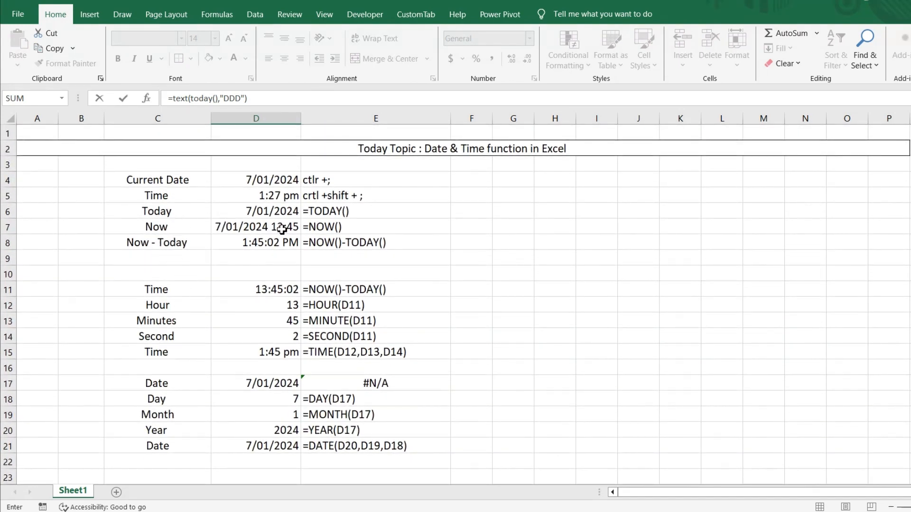
{"action": "scroll", "coordinate": [270, 389], "scroll_direction": "down", "scroll_amount": 13}
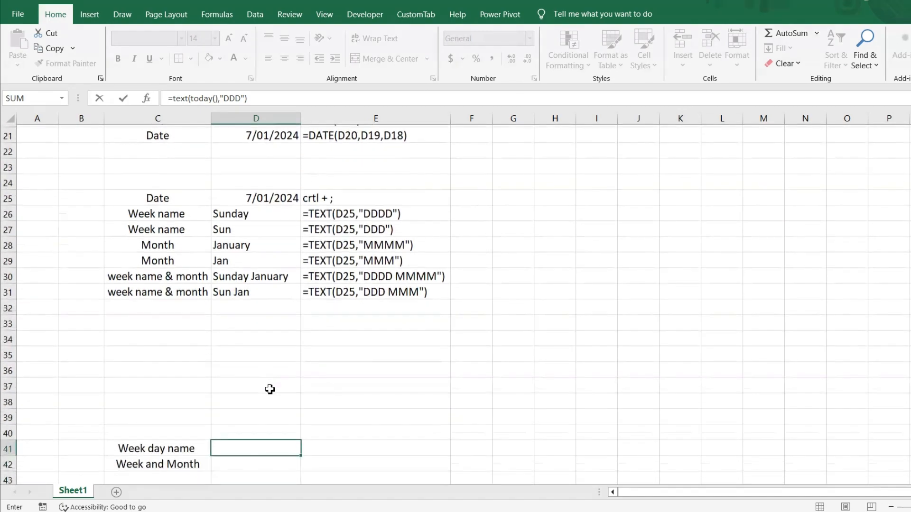
{"action": "scroll", "coordinate": [270, 389], "scroll_direction": "up", "scroll_amount": 1}
{"action": "scroll", "coordinate": [270, 389], "scroll_direction": "down", "scroll_amount": 5}
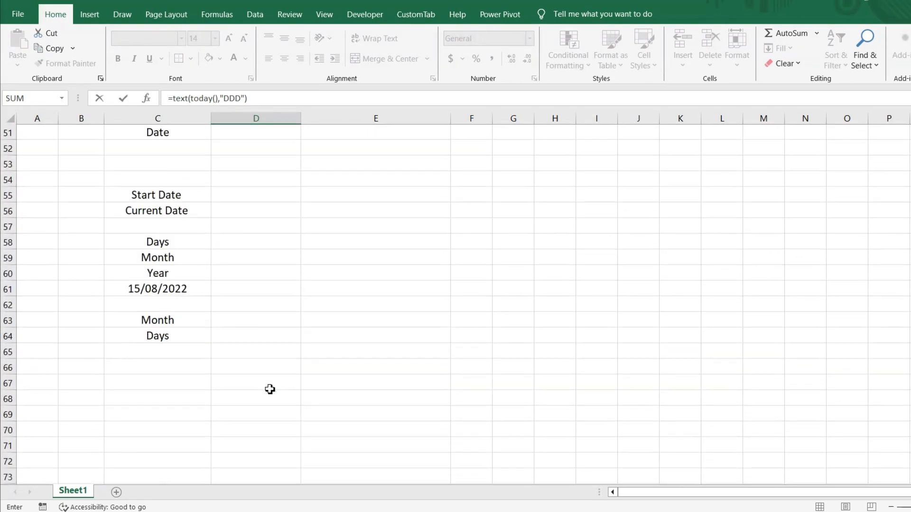
{"action": "scroll", "coordinate": [270, 390], "scroll_direction": "up", "scroll_amount": 15}
{"action": "scroll", "coordinate": [270, 389], "scroll_direction": "down", "scroll_amount": 6}
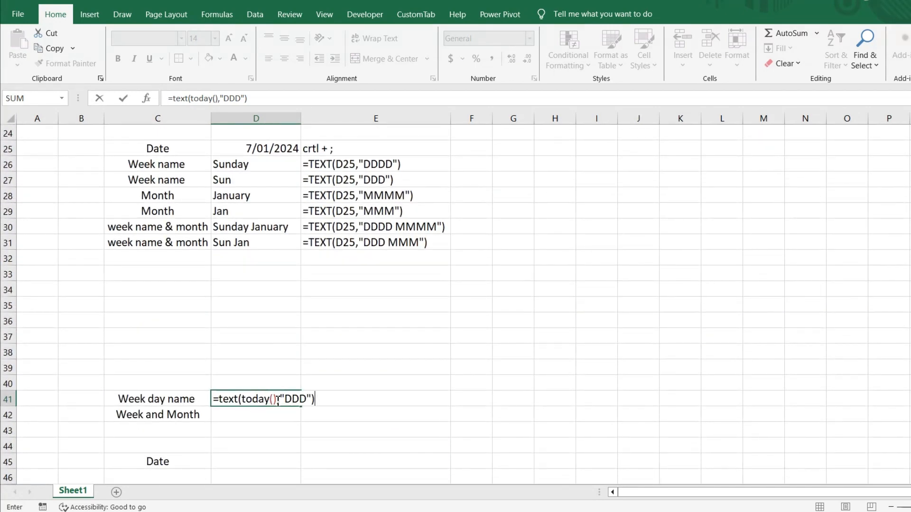
{"action": "left_click", "coordinate": [279, 401]}
{"action": "key", "text": "shift+Left"}
{"action": "key", "text": "shift+Left"}
{"action": "key", "text": "shift+Left"}
{"action": "key", "text": "shift+Left"}
{"action": "key", "text": "shift+Left"}
{"action": "key", "text": "shift+Left"}
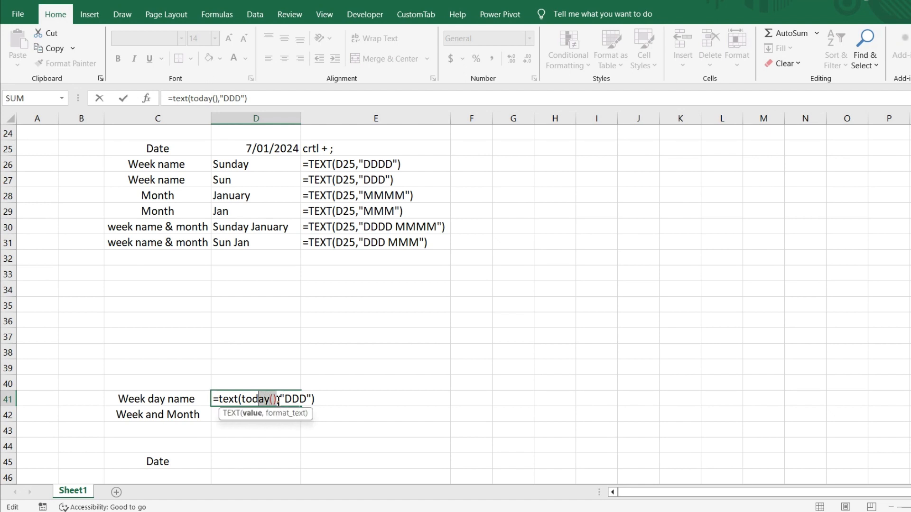
{"action": "key", "text": "shift+Left"}
{"action": "left_click", "coordinate": [323, 396]}
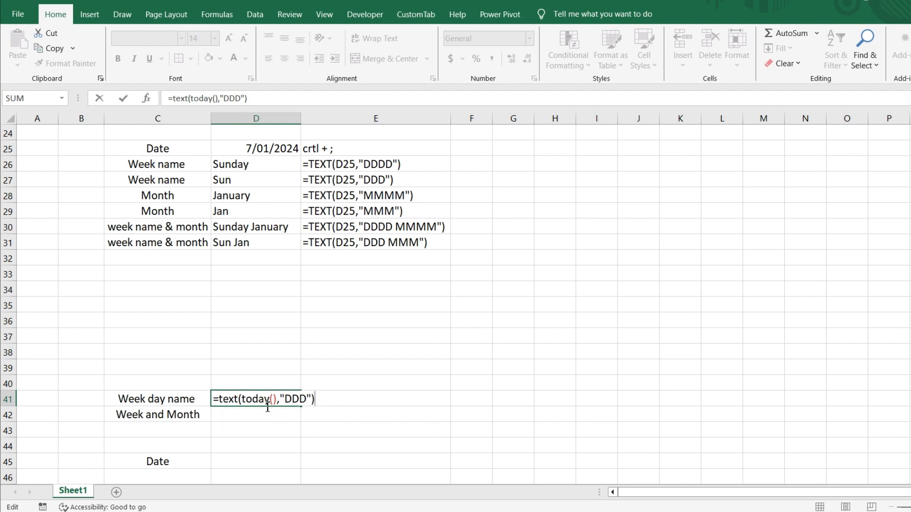
- Commit the weekday formula in D41, check its stored formula, and select D42 beside the Week and Month label
{"action": "key", "text": "Return"}
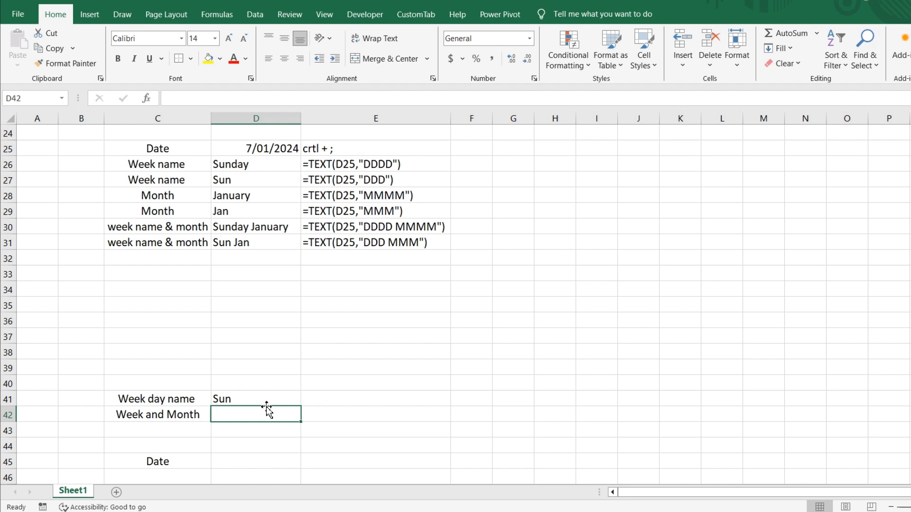
{"action": "left_click", "coordinate": [240, 400]}
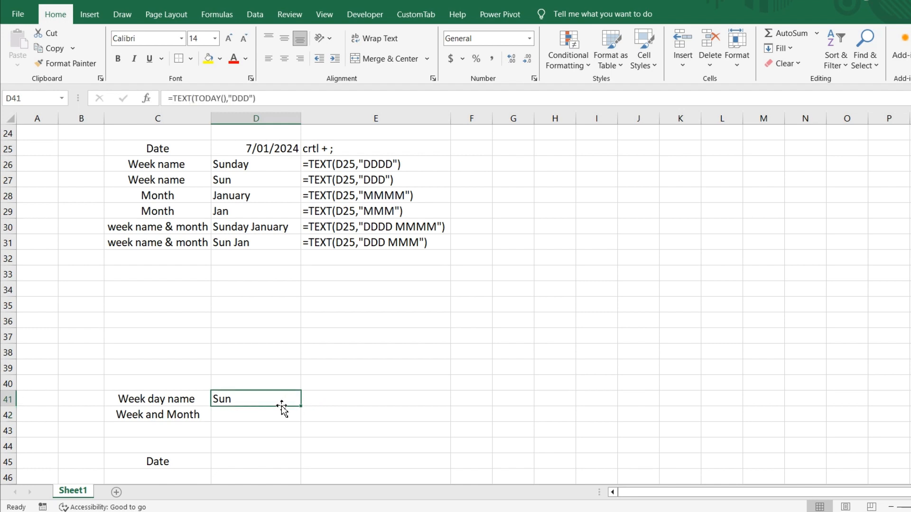
{"action": "left_click", "coordinate": [246, 416]}
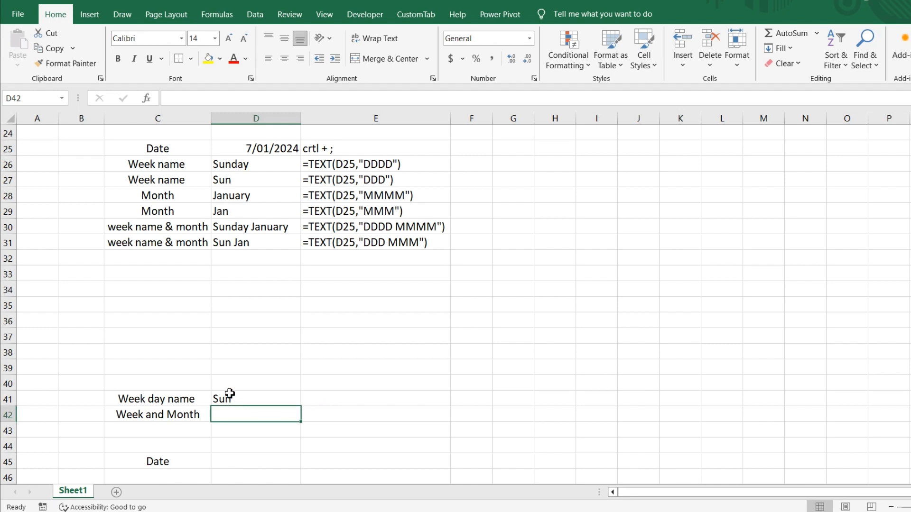
- Enter =TEXT(TODAY(),"MMM") in E41, accepting the suggested closing-quote correction, and check the stored formula
{"action": "left_click", "coordinate": [352, 403]}
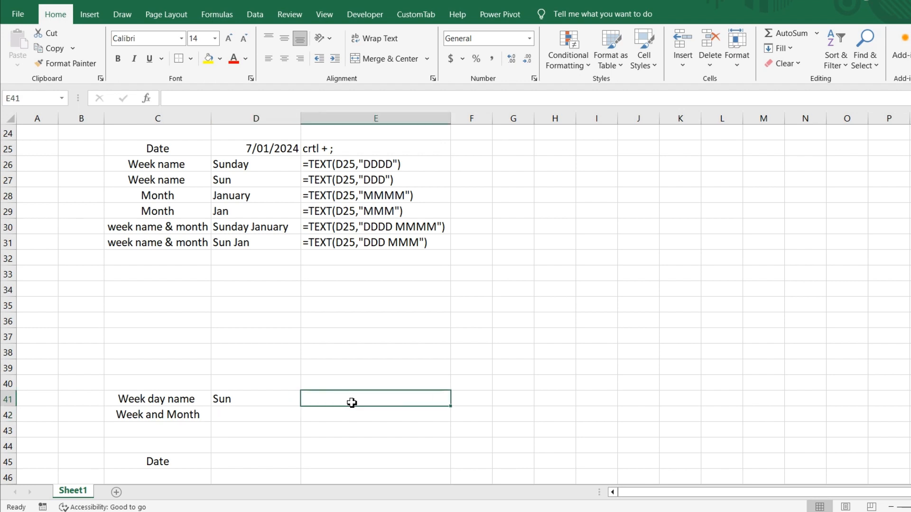
{"action": "type", "text": "=text"}
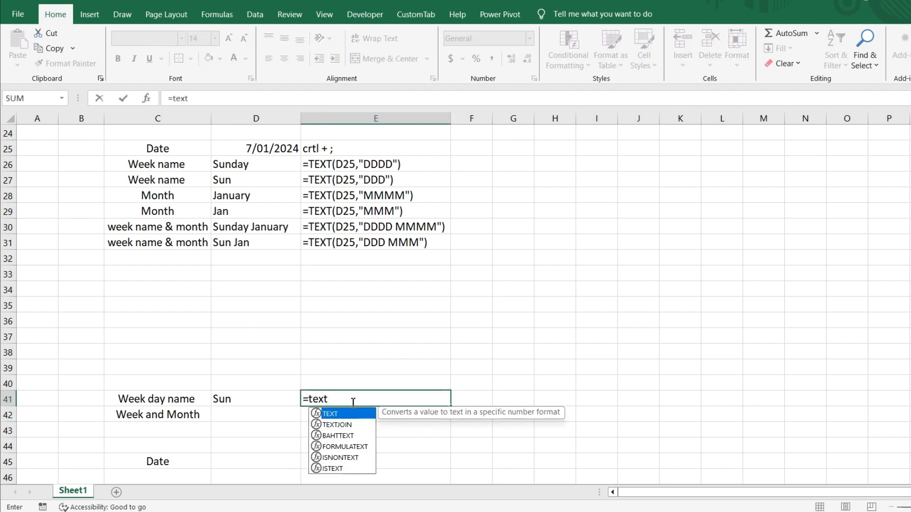
{"action": "key", "text": "Tab"}
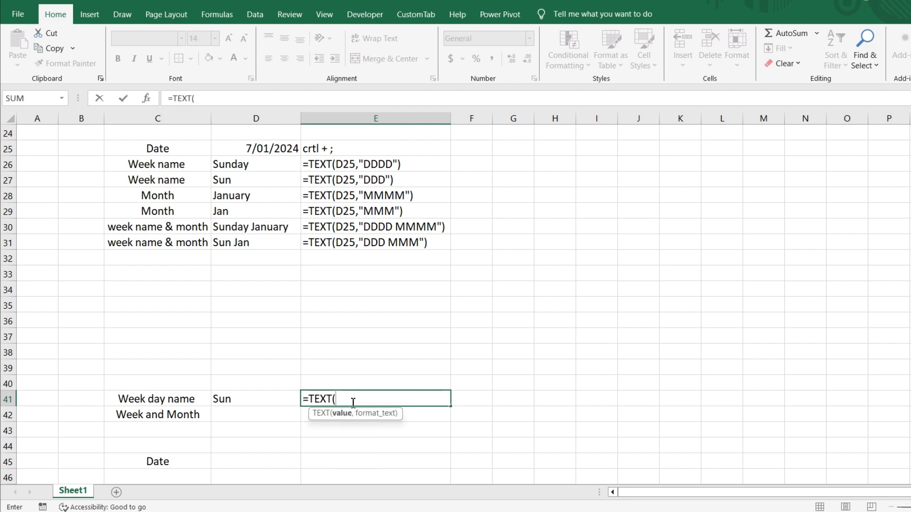
{"action": "type", "text": "today("}
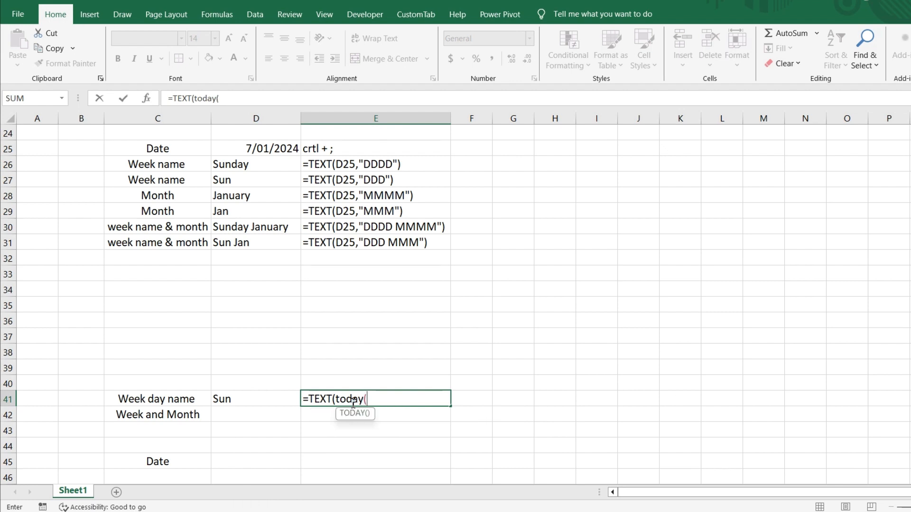
{"action": "type", "text": "),\""}
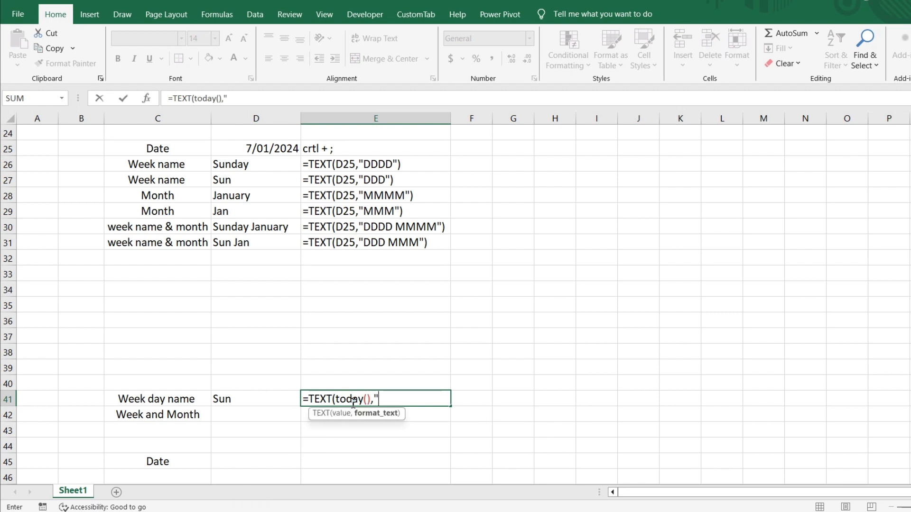
{"action": "type", "text": "MMM)"}
{"action": "key", "text": "Return"}
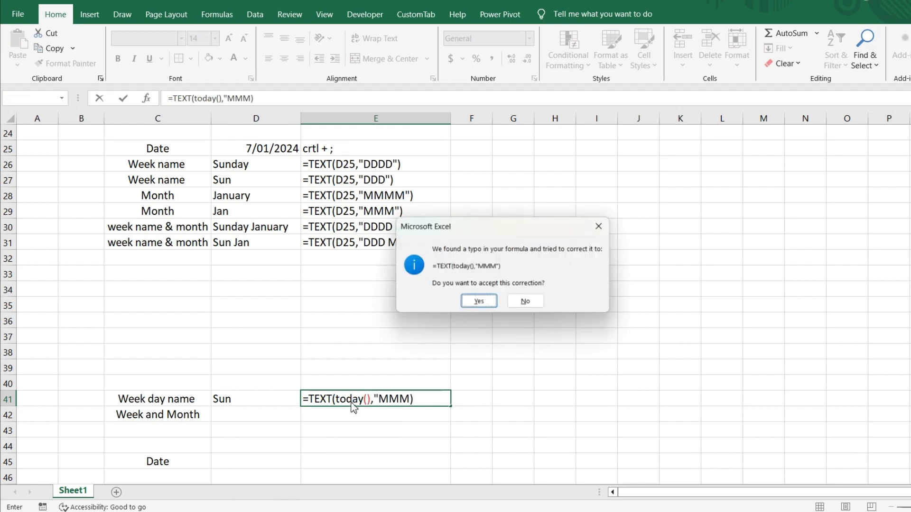
{"action": "key", "text": "Return"}
{"action": "left_click", "coordinate": [352, 400]}
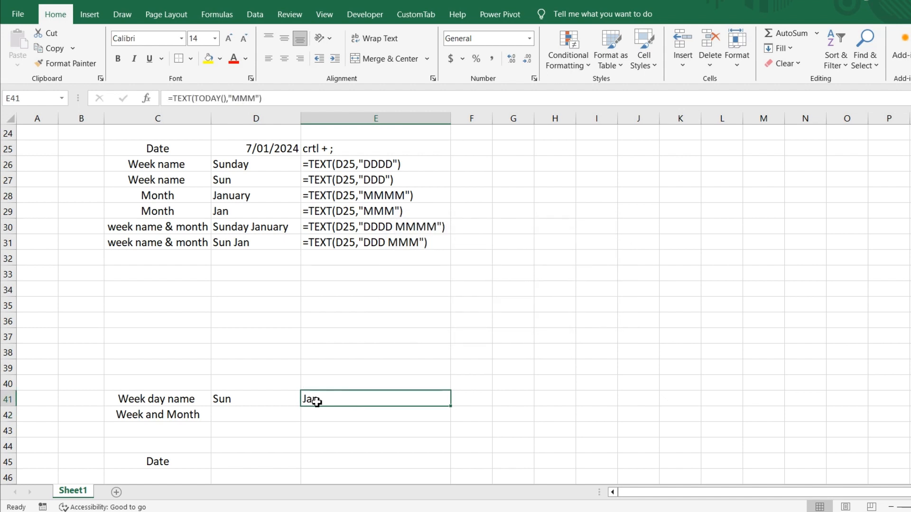
- Enter =TEXT(TODAY(),"DDD MMM") in D42 beside Week and Month and compare it with the D25-based formula in D31
{"action": "left_click", "coordinate": [257, 415]}
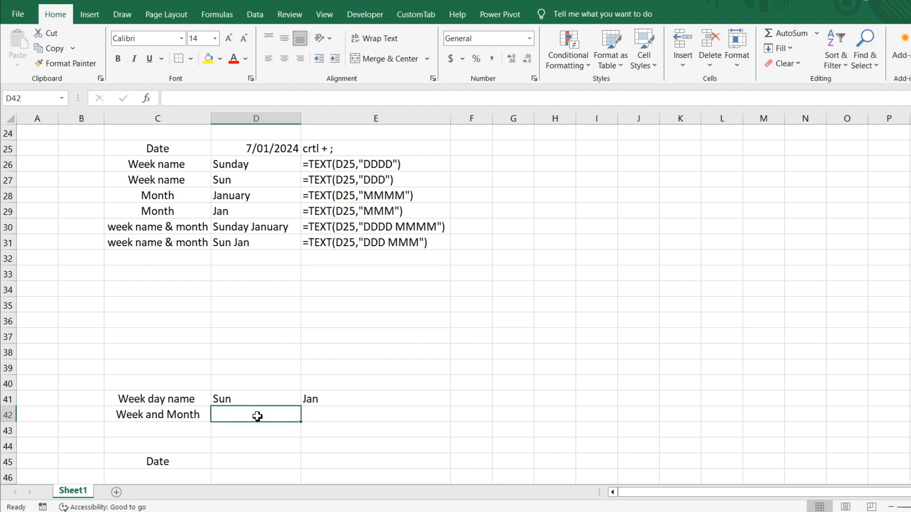
{"action": "type", "text": "=text"}
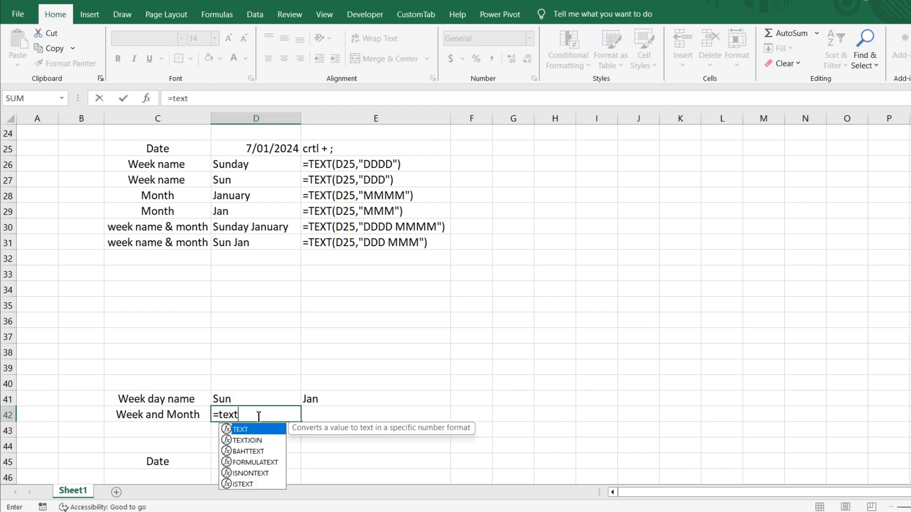
{"action": "type", "text": "("}
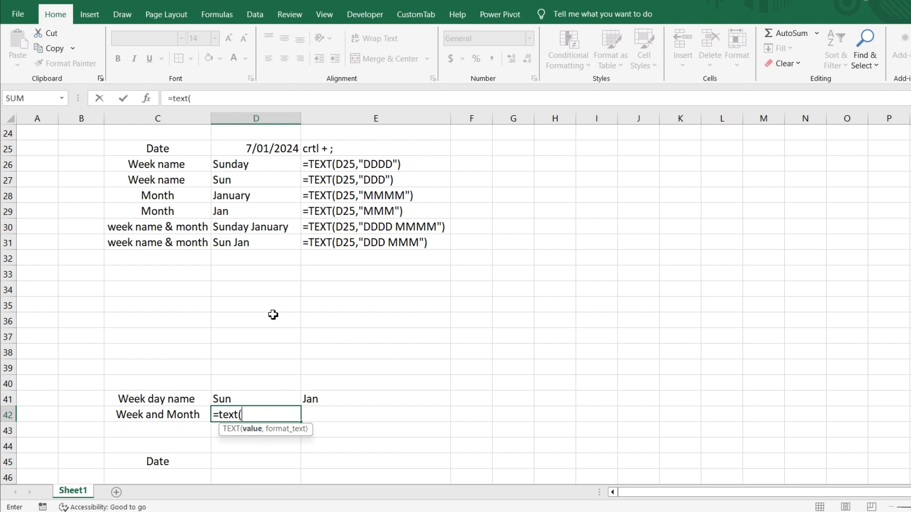
{"action": "type", "text": "to"}
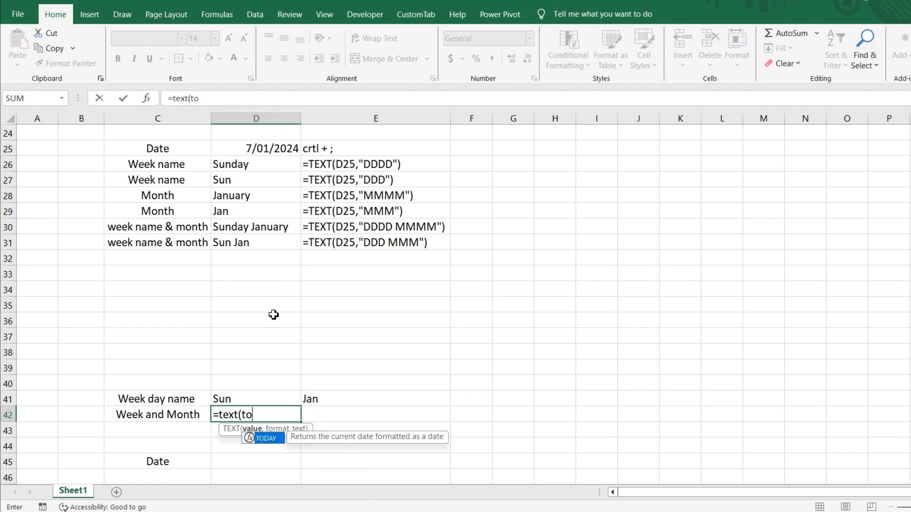
{"action": "type", "text": "day()"}
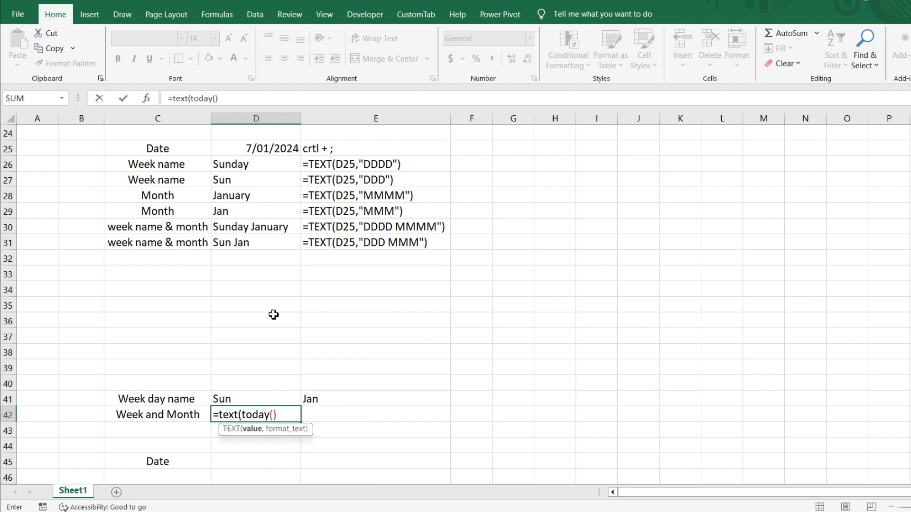
{"action": "type", "text": ","}
{"action": "type", "text": "DDD"}
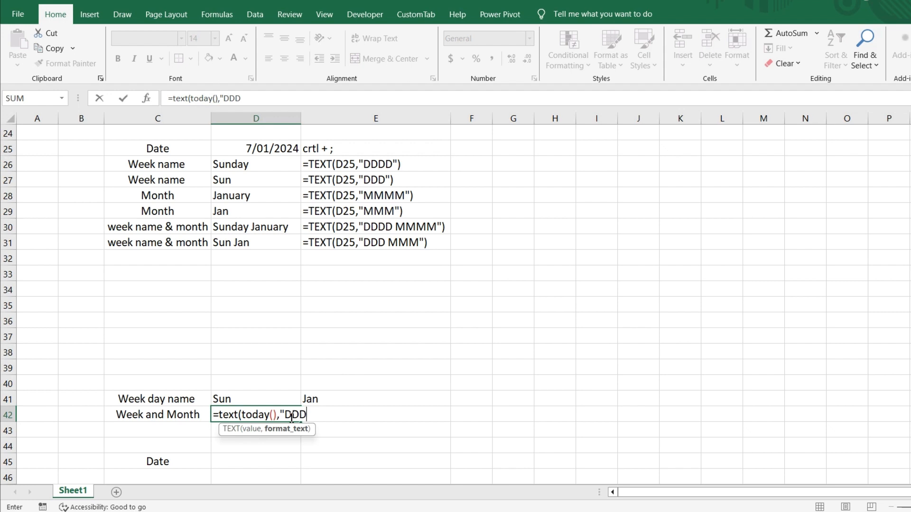
{"action": "type", "text": " MMM\")"}
{"action": "key", "text": "Return"}
{"action": "left_click", "coordinate": [291, 416]}
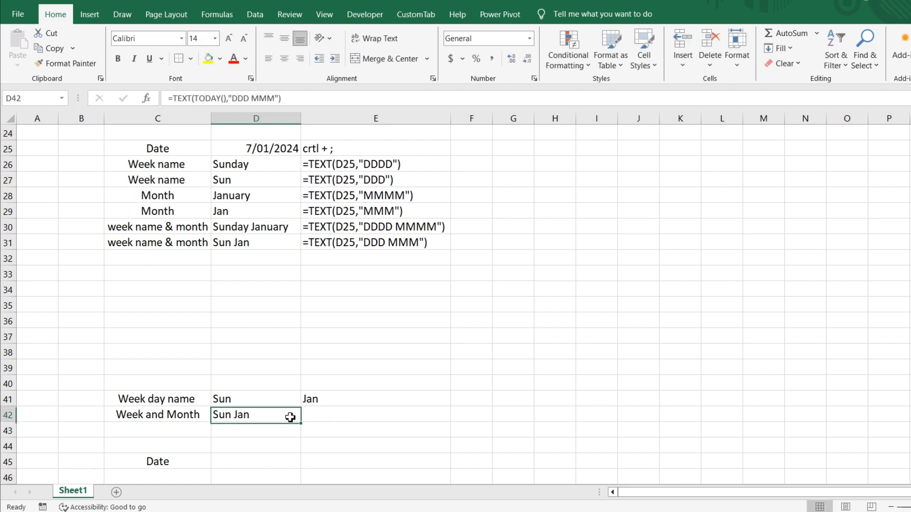
{"action": "left_click", "coordinate": [269, 248]}
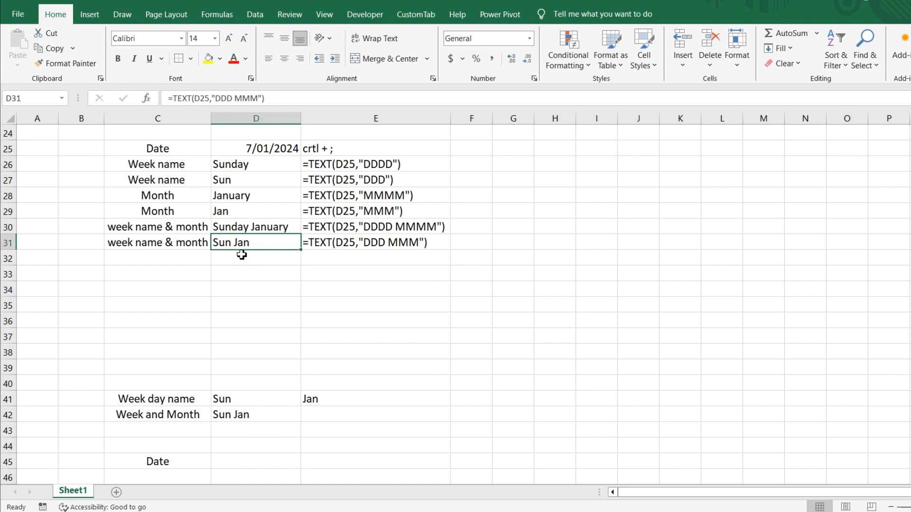
{"action": "left_click", "coordinate": [259, 149]}
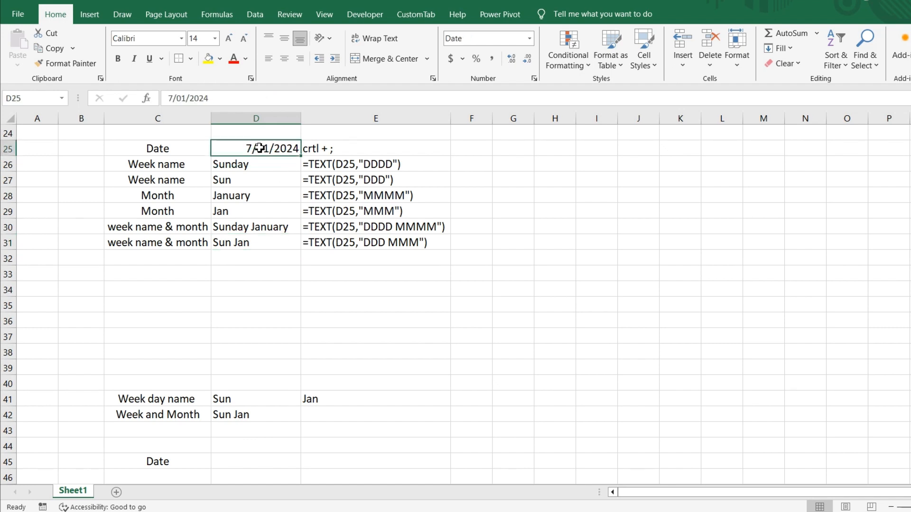
{"action": "left_click", "coordinate": [259, 384]}
{"action": "left_click", "coordinate": [257, 413]}
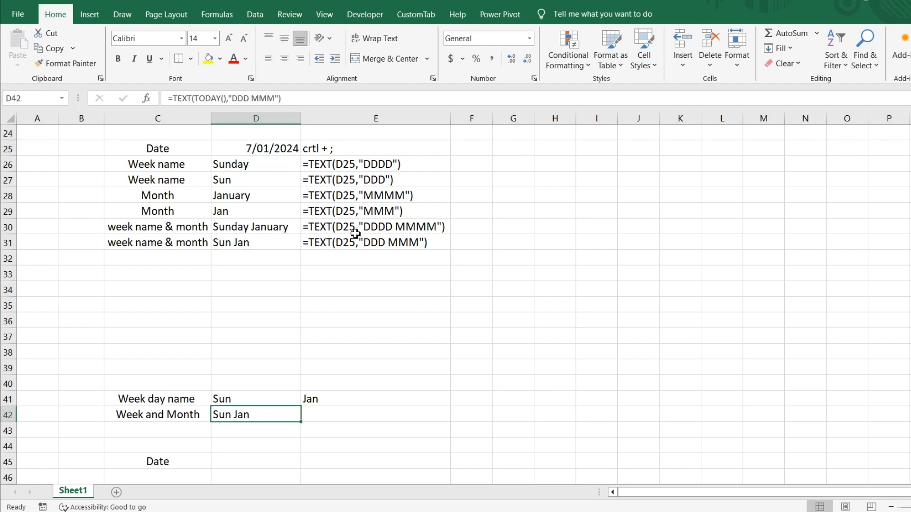
- Copy the FORMULATEXT formula from E31 into E41:E42 to display the formulas of the adjacent cells
{"action": "left_click", "coordinate": [350, 245]}
{"action": "key", "text": "ctrl+c"}
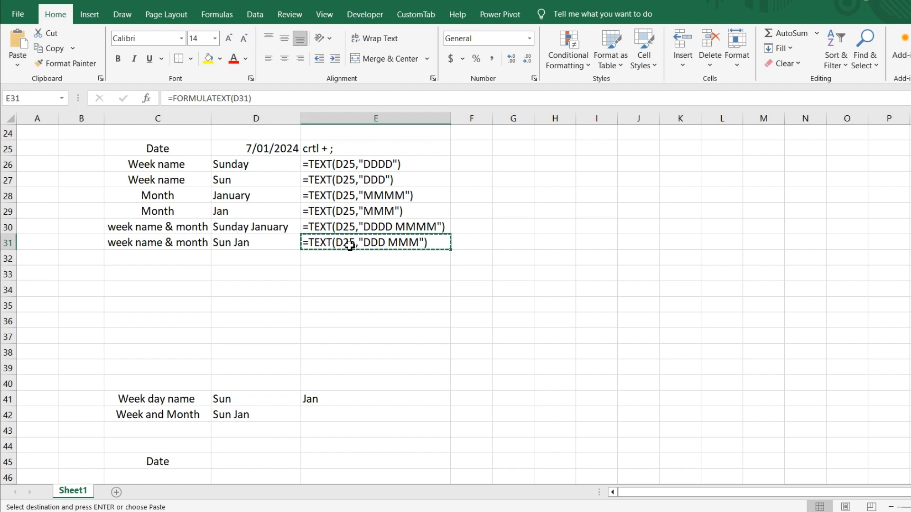
{"action": "left_click", "coordinate": [377, 404]}
{"action": "key", "text": "shift+Down"}
{"action": "key", "text": "Return"}
- Insert the current date as a static value in D45 beside the Date label
{"action": "key", "text": "Down"}
{"action": "key", "text": "Down"}
{"action": "key", "text": "Down"}
{"action": "key", "text": "Down"}
{"action": "key", "text": "Down"}
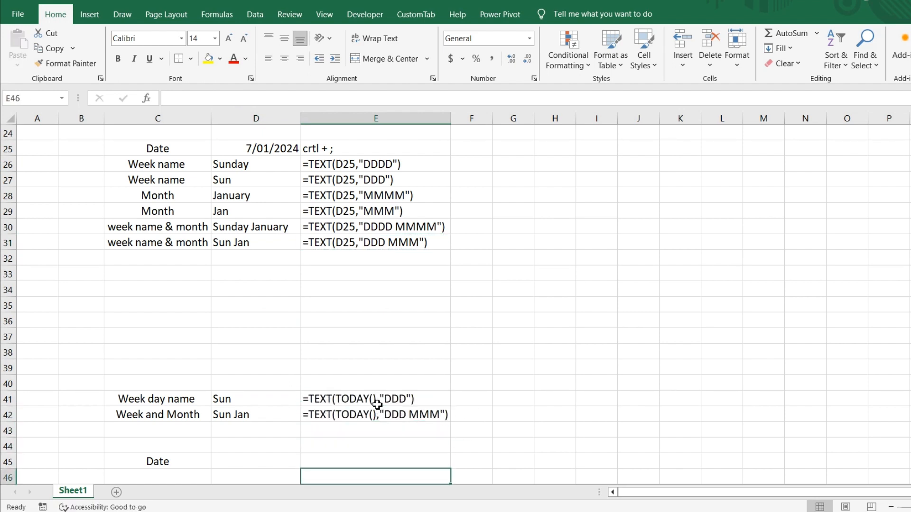
{"action": "scroll", "coordinate": [374, 417], "scroll_direction": "down", "scroll_amount": 1}
{"action": "key", "text": "Up"}
{"action": "key", "text": "Left"}
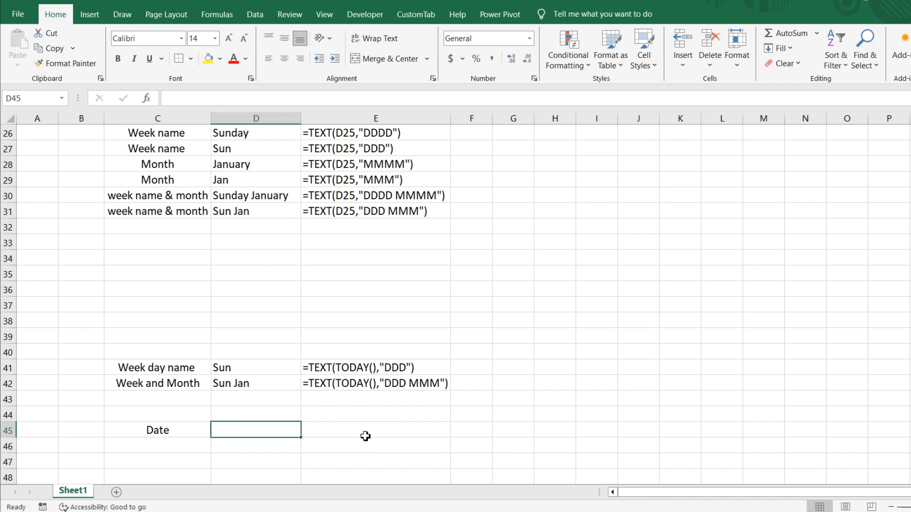
{"action": "key", "text": "ctrl+semicolon"}
{"action": "key", "text": "Return"}
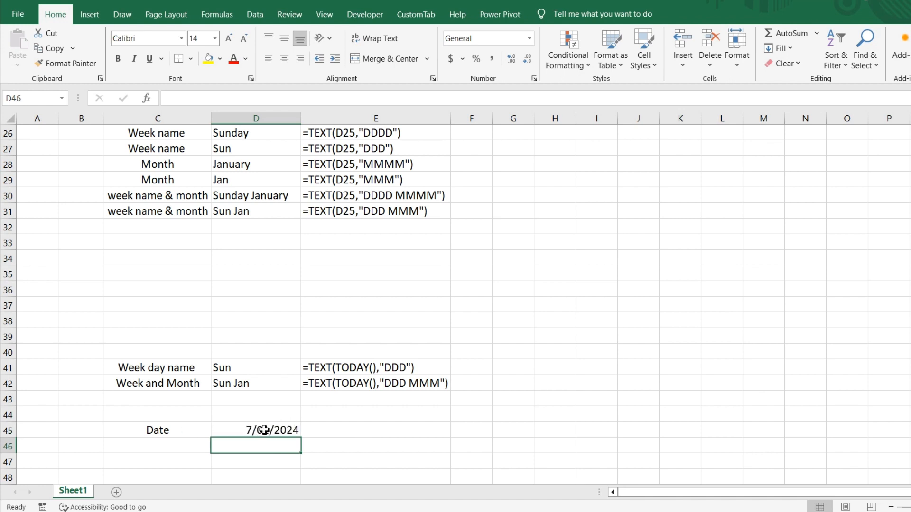
{"action": "left_click", "coordinate": [264, 430]}
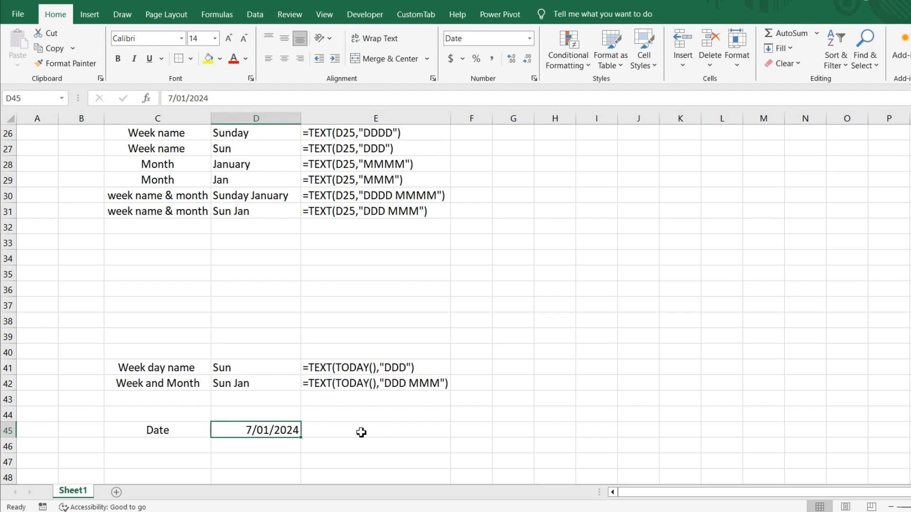
- Enter a WEEKDAY formula in D46 for the date in D45 using return type 1, Sunday through Saturday
{"action": "left_click", "coordinate": [260, 446]}
{"action": "type", "text": "=wee"}
{"action": "key", "text": "Tab"}
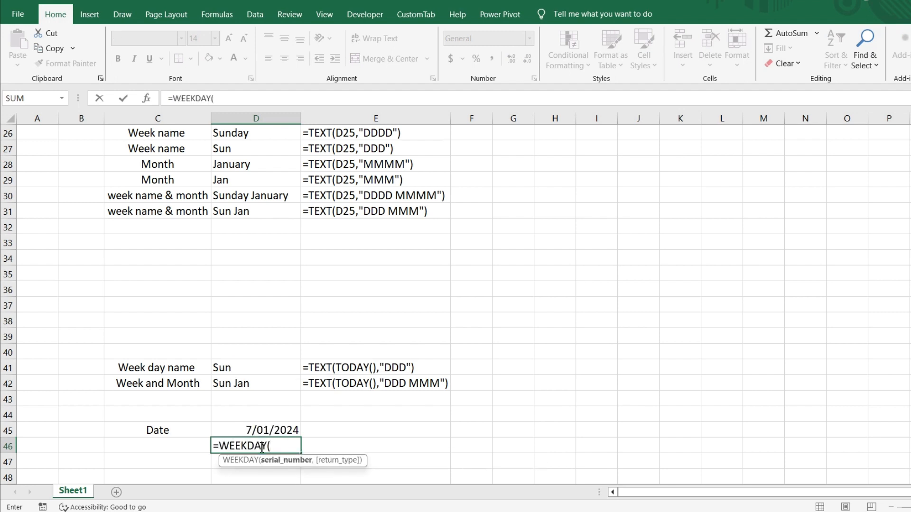
{"action": "key", "text": "Up"}
{"action": "type", "text": ","}
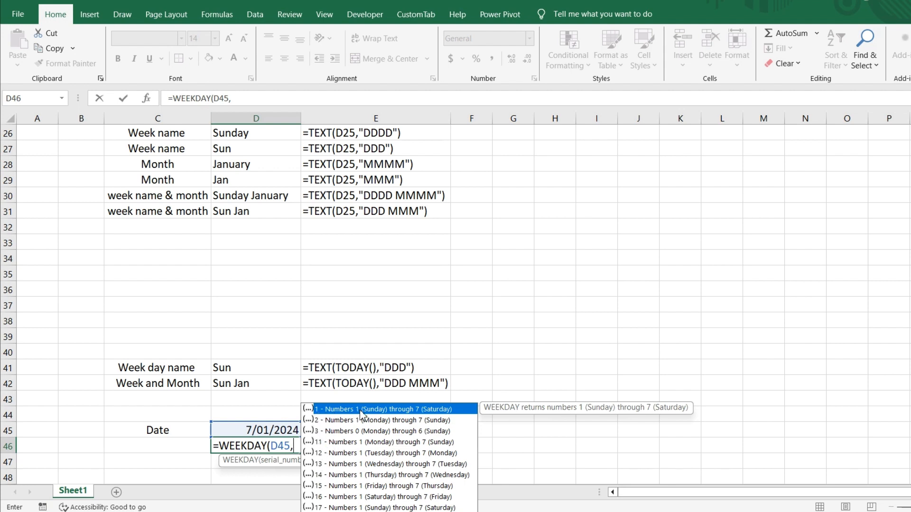
{"action": "type", "text": "1"}
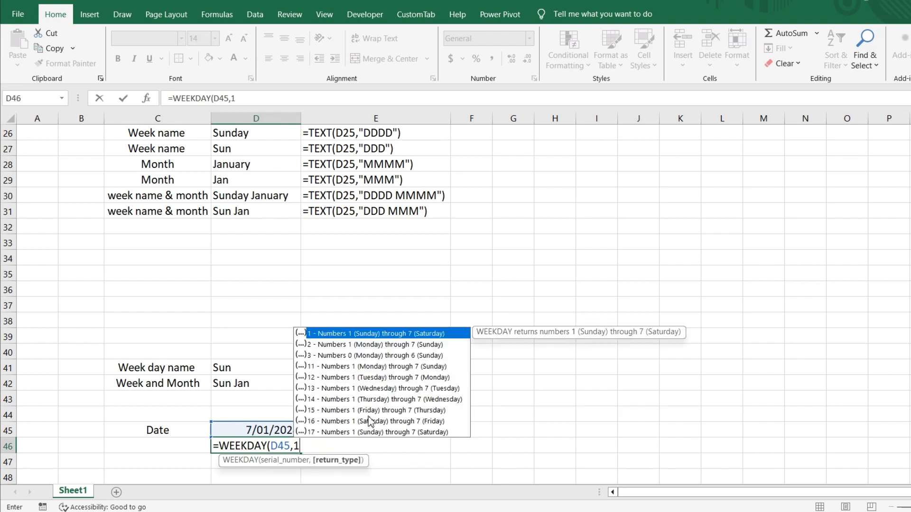
{"action": "key", "text": "Return"}
{"action": "key", "text": "Up"}
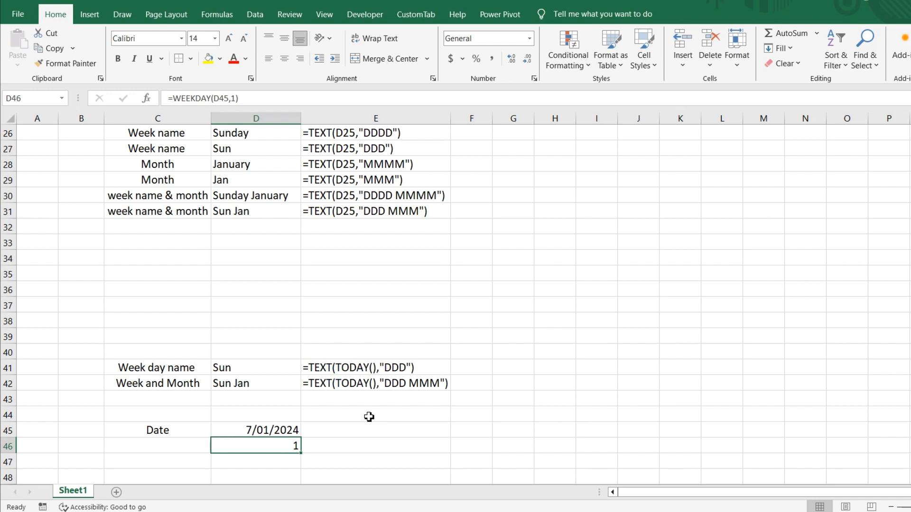
{"action": "key", "text": "Up"}
{"action": "key", "text": "Down"}
- Replace the D46 formula with =WEEKDAY(D45,2), counting Monday as 1 through Sunday as 7
{"action": "type", "text": "=we"}
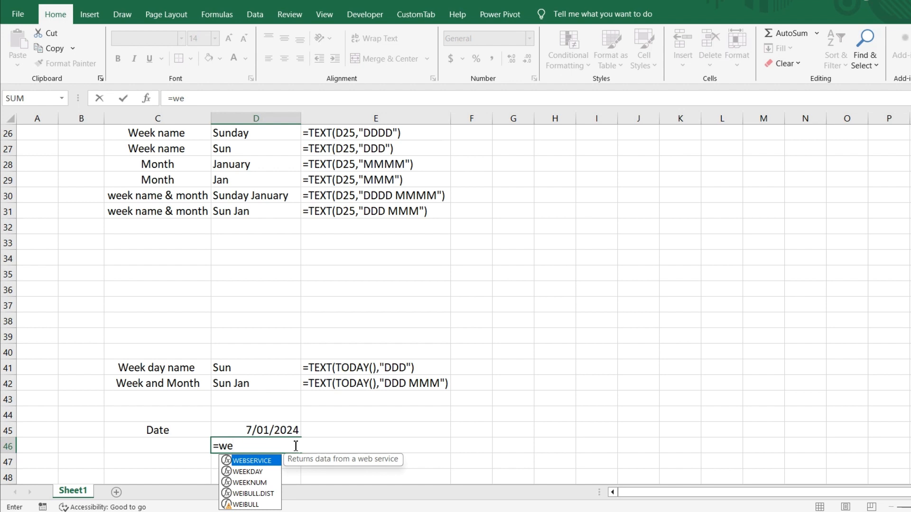
{"action": "key", "text": "Down"}
{"action": "key", "text": "Tab"}
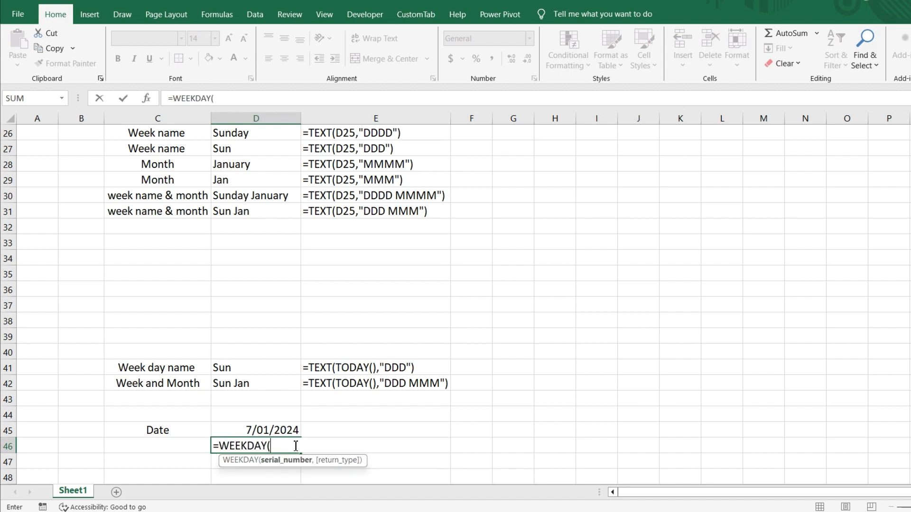
{"action": "key", "text": "Up"}
{"action": "type", "text": ","}
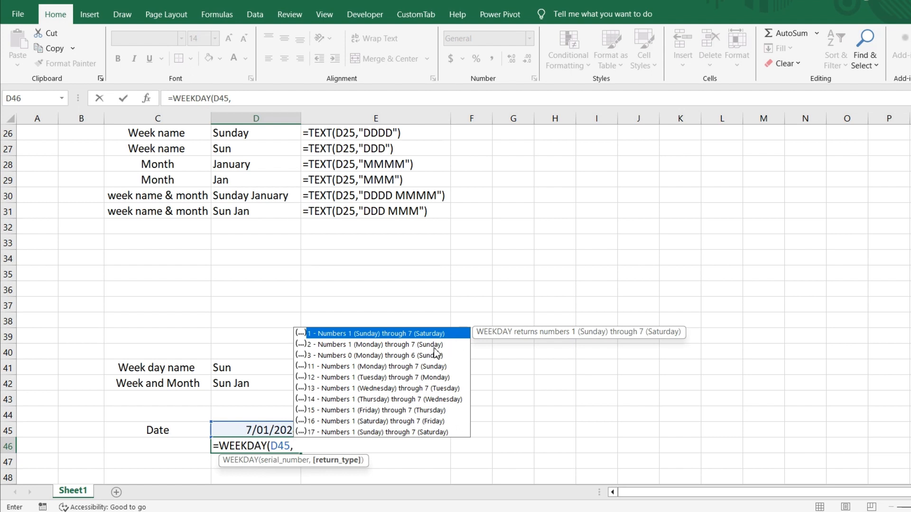
{"action": "type", "text": "2"}
{"action": "key", "text": "Return"}
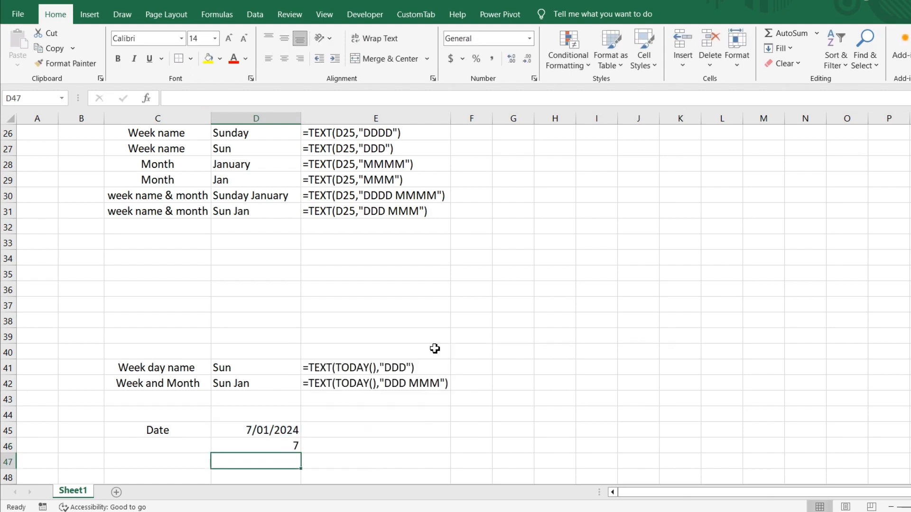
{"action": "left_click", "coordinate": [281, 445]}
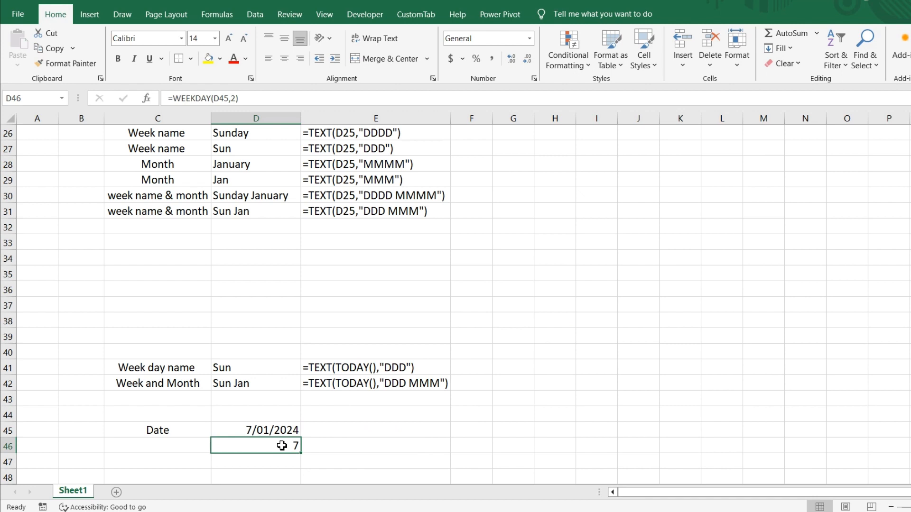
- Copy the date from D45 into D51 beside the next Date label
{"action": "scroll", "coordinate": [282, 427], "scroll_direction": "down", "scroll_amount": 3}
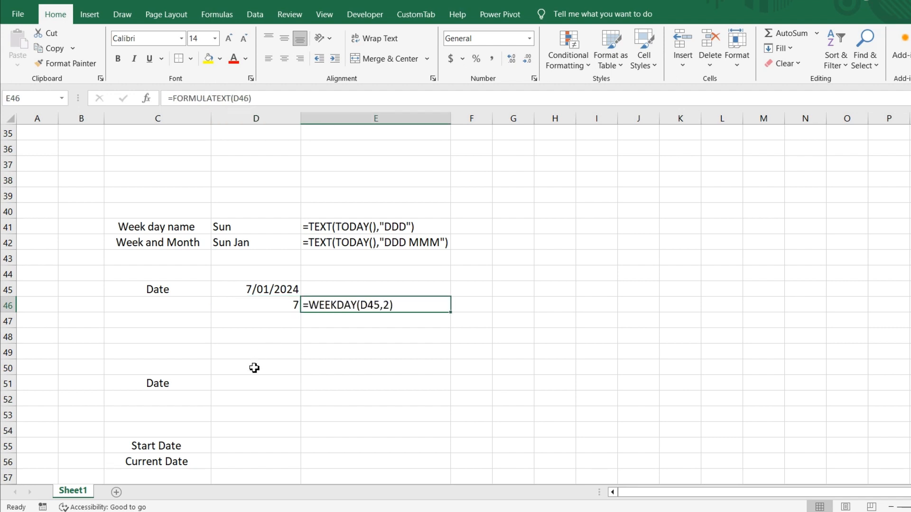
{"action": "left_click", "coordinate": [246, 385]}
{"action": "left_click", "coordinate": [273, 292]}
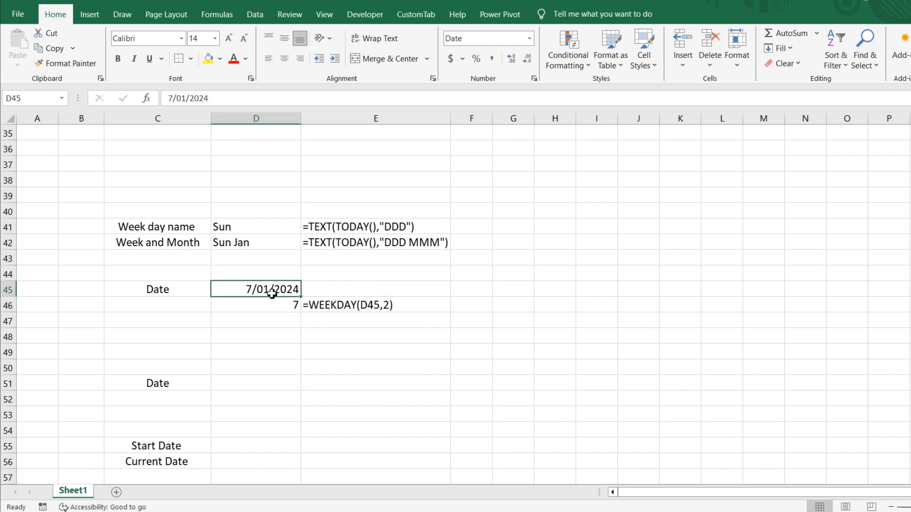
{"action": "key", "text": "ctrl+c"}
{"action": "left_click", "coordinate": [249, 385]}
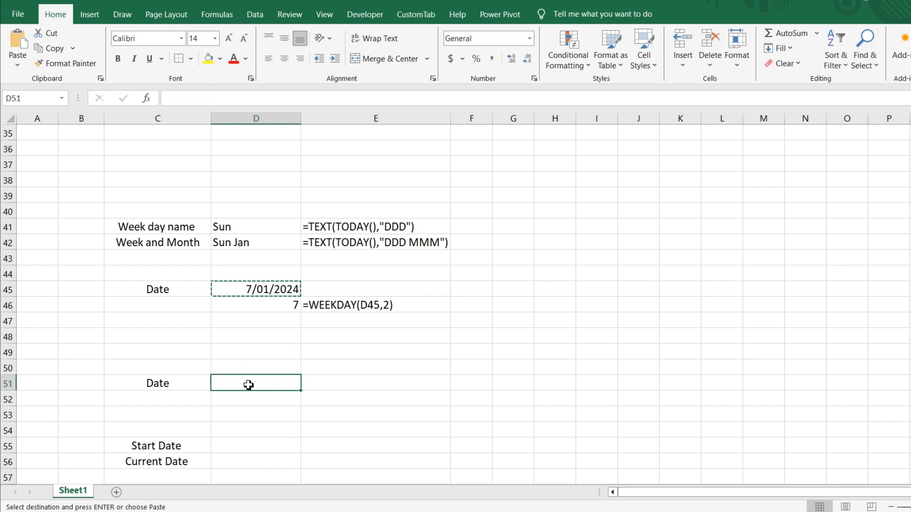
{"action": "key", "text": "Return"}
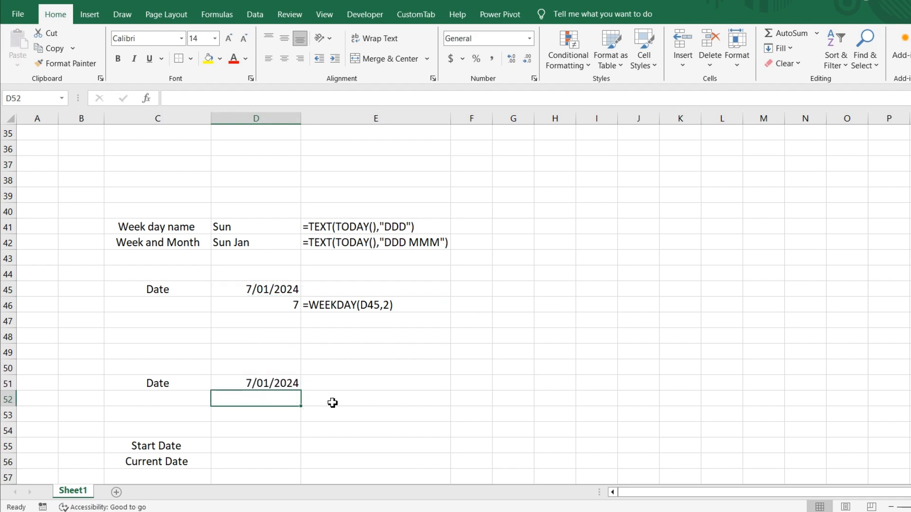
{"action": "left_click", "coordinate": [278, 384]}
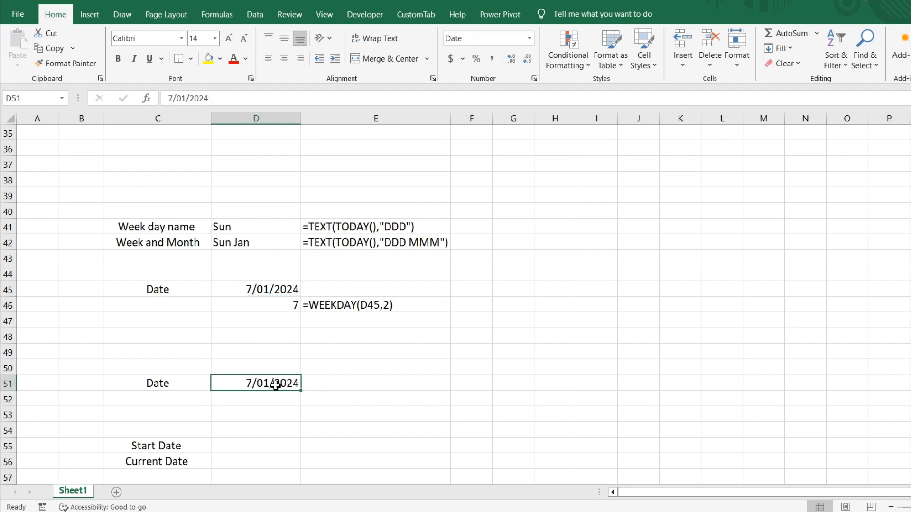
{"action": "scroll", "coordinate": [308, 365], "scroll_direction": "down", "scroll_amount": 1}
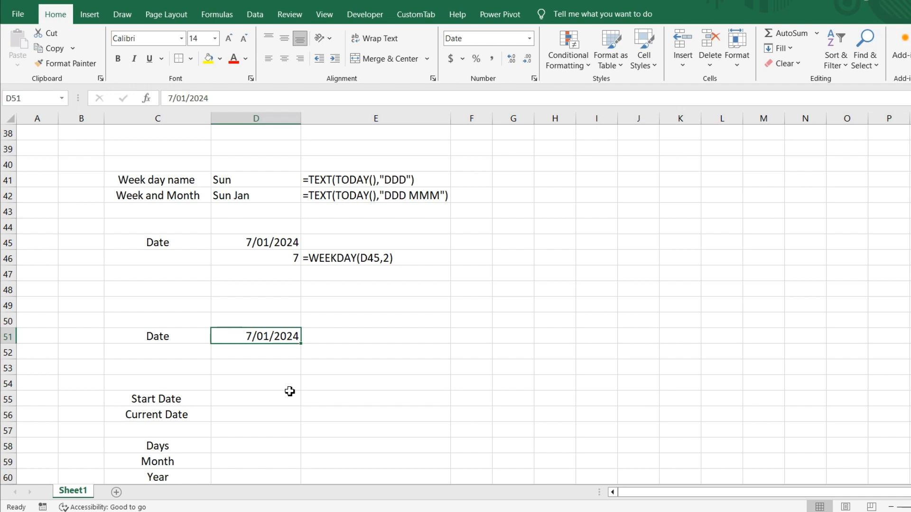
{"action": "left_click", "coordinate": [313, 384]}
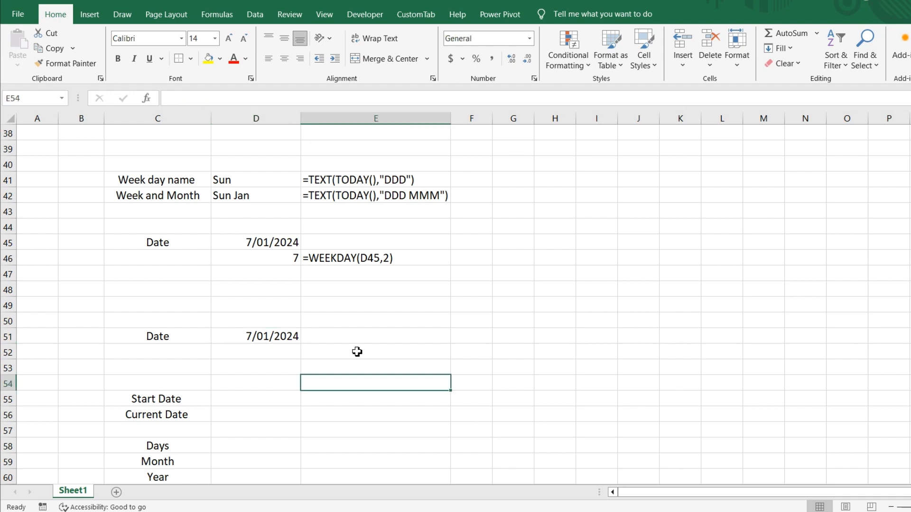
{"action": "left_click", "coordinate": [425, 342]}
- Enter the date 13/08/2022 in the blank cell K48 as a separate example
{"action": "left_click", "coordinate": [687, 291]}
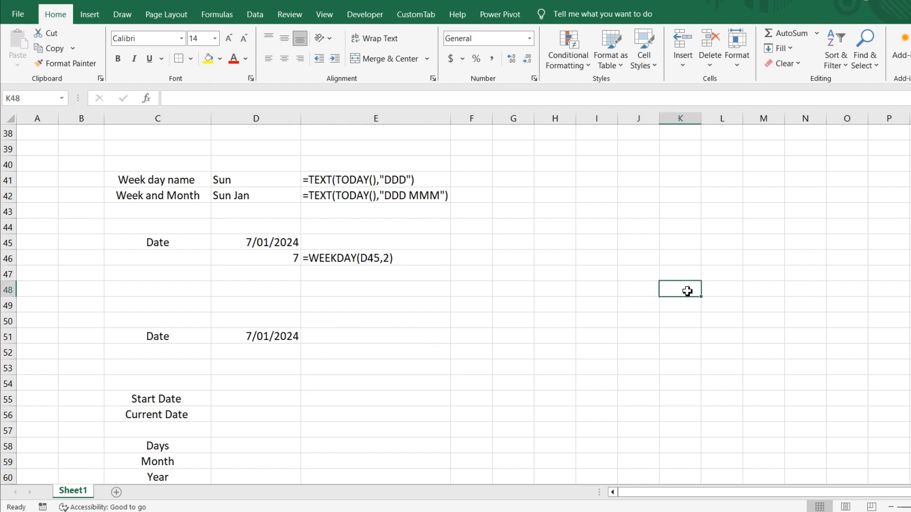
{"action": "type", "text": "13/08/2022"}
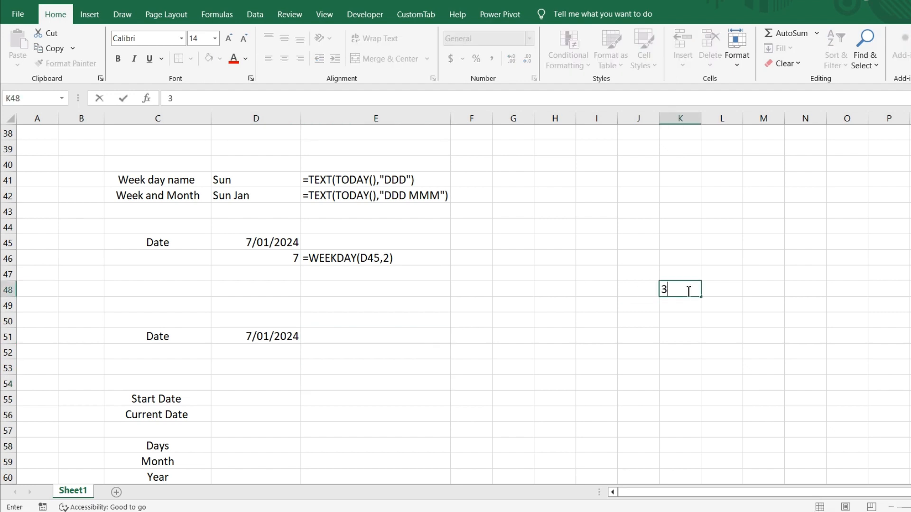
{"action": "key", "text": "Tab"}
{"action": "left_click", "coordinate": [702, 290]}
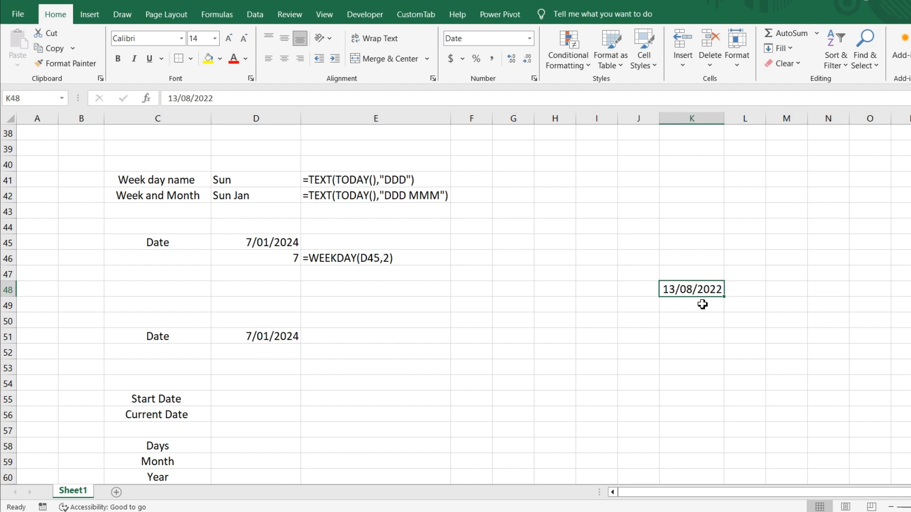
- Enter =WEEKNUM(K48) in K49 to return the week number of the example date above it
{"action": "left_click", "coordinate": [702, 305]}
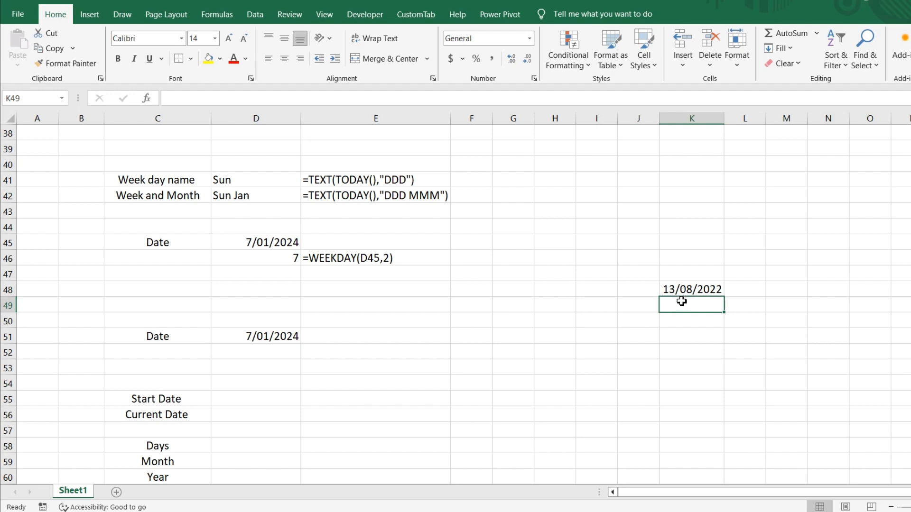
{"action": "left_click", "coordinate": [772, 301]}
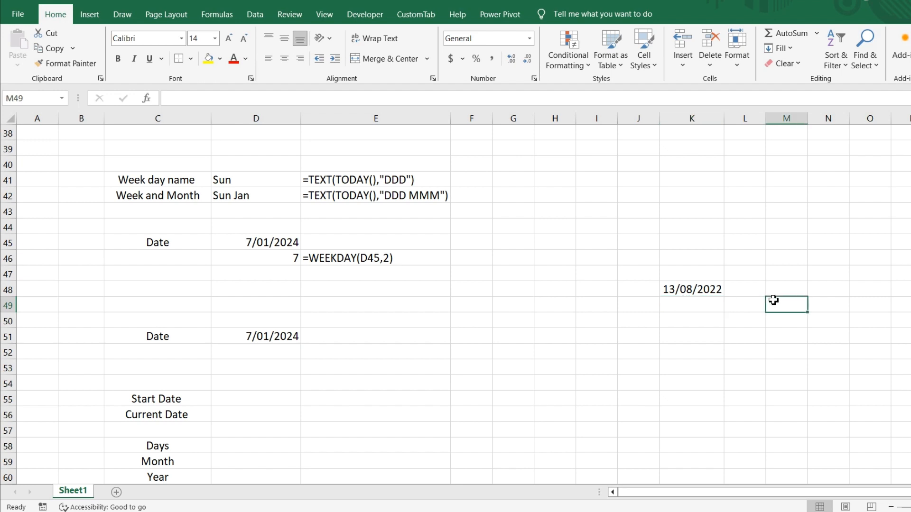
{"action": "left_click", "coordinate": [711, 309]}
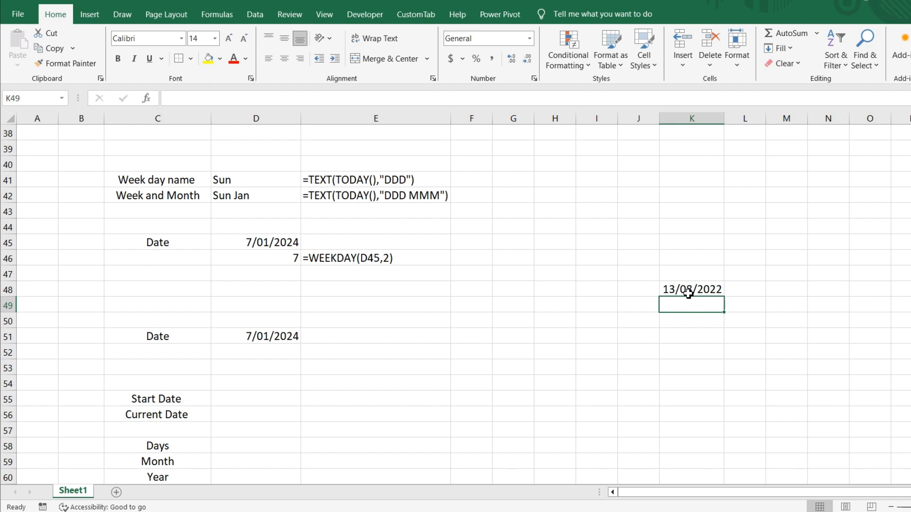
{"action": "type", "text": "=weeknu"}
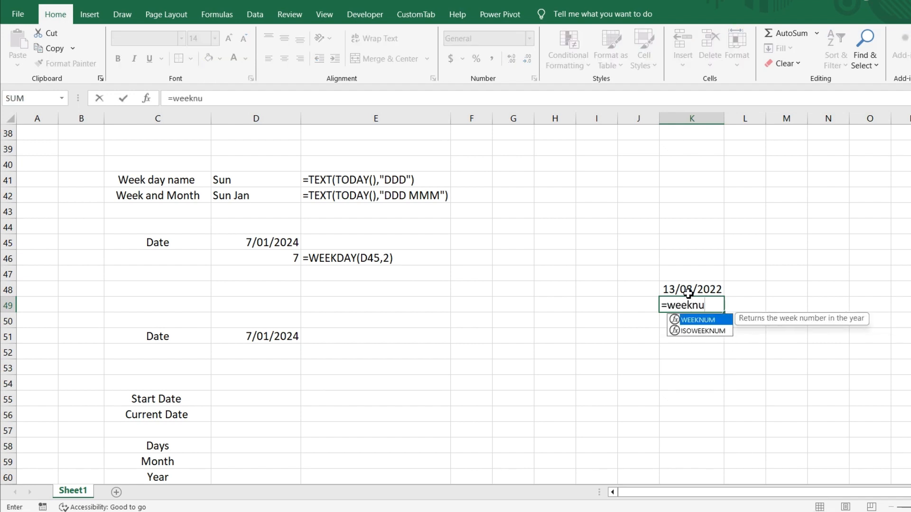
{"action": "key", "text": "Tab"}
{"action": "left_click", "coordinate": [706, 291]}
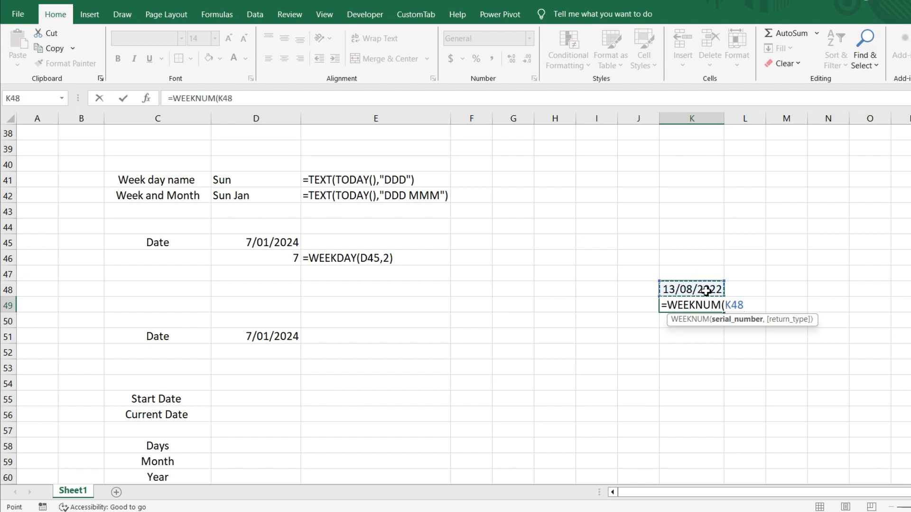
{"action": "key", "text": "Return"}
{"action": "key", "text": "Up"}
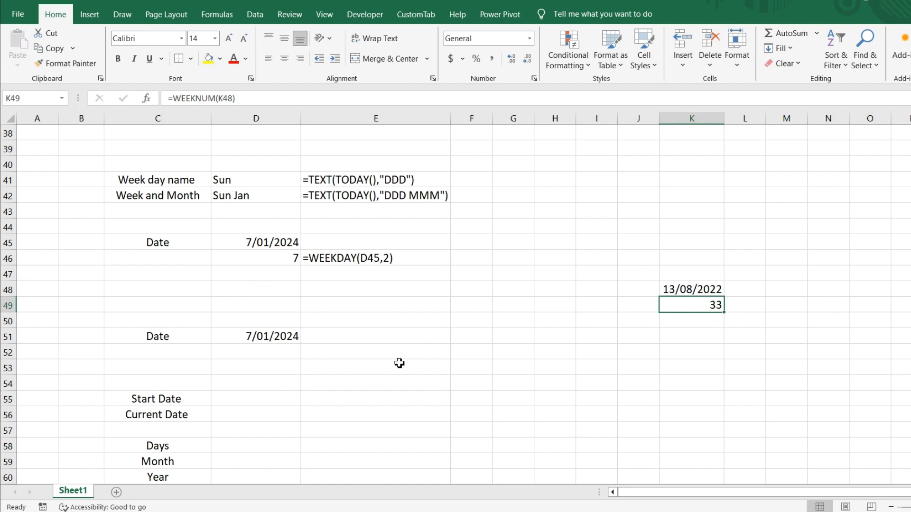
- Enter a WEEKNUM formula in D52 that refers to the date in D51
{"action": "left_click", "coordinate": [280, 354]}
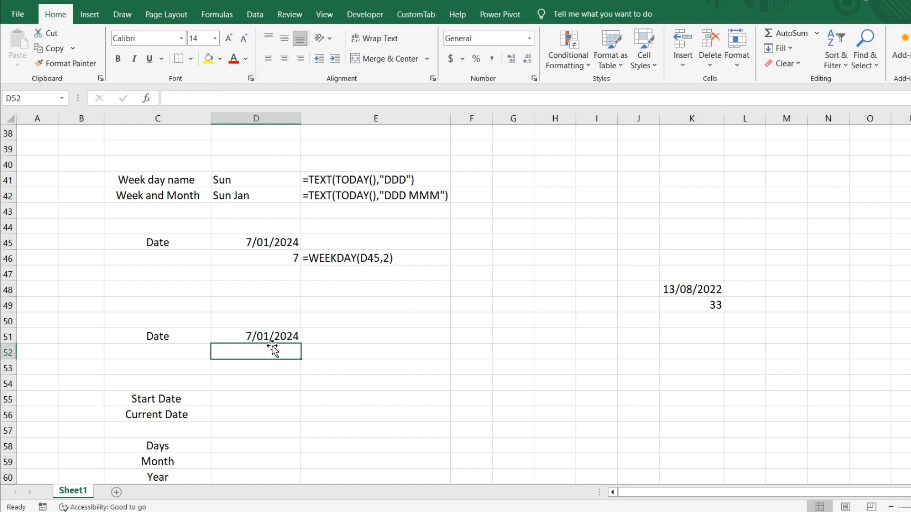
{"action": "type", "text": "=wee"}
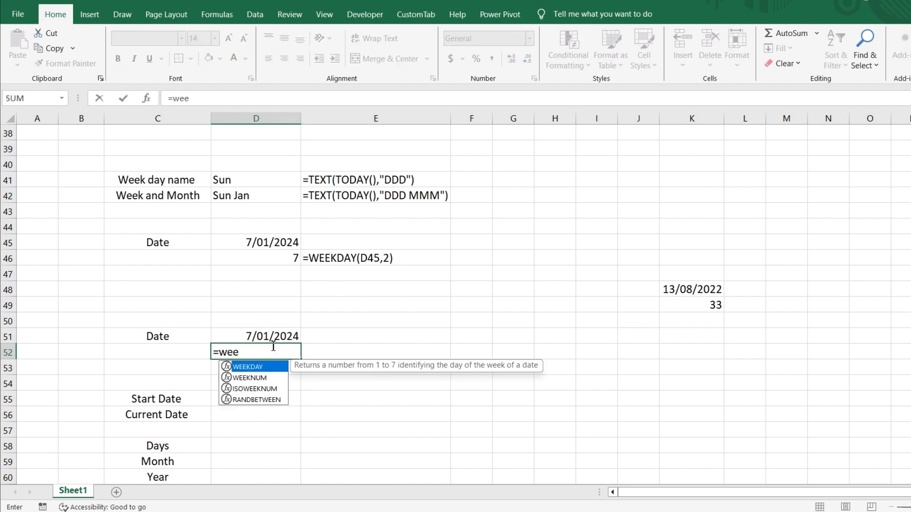
{"action": "key", "text": "Down"}
{"action": "key", "text": "Tab"}
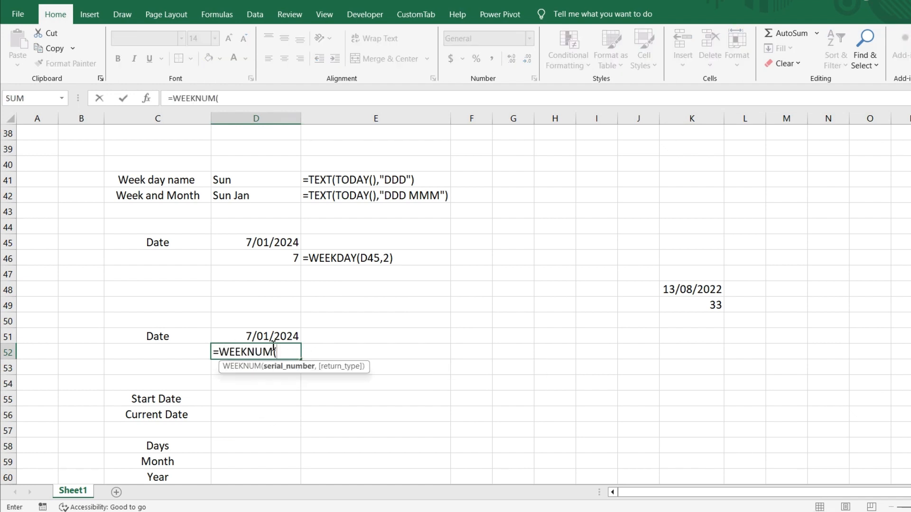
{"action": "left_click", "coordinate": [273, 337]}
{"action": "key", "text": "Return"}
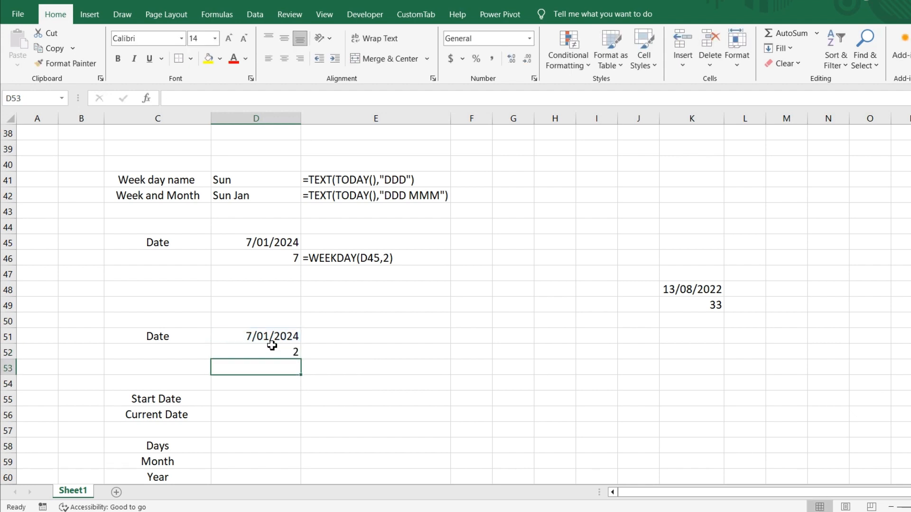
{"action": "left_click", "coordinate": [273, 349]}
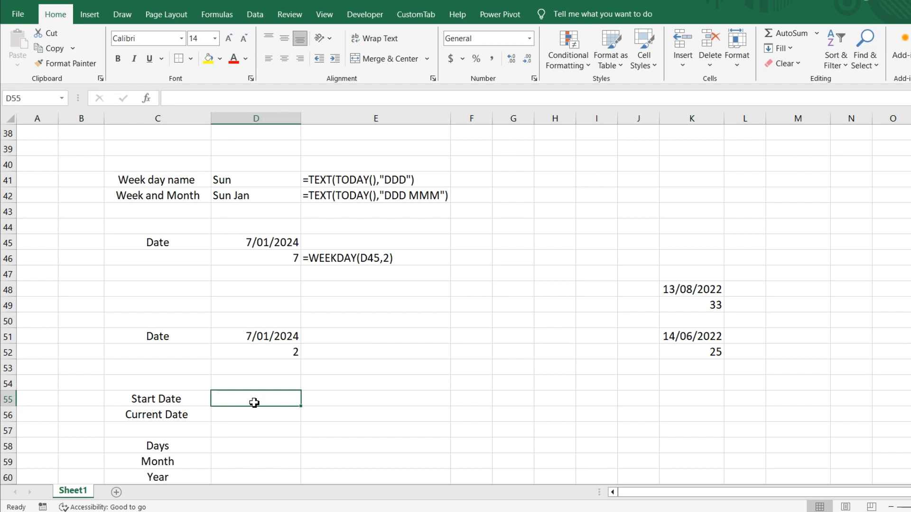
- Enter 26-01-1950 in D55 as the Start Date
{"action": "scroll", "coordinate": [255, 403], "scroll_direction": "down", "scroll_amount": 1}
{"action": "type", "text": "14-"}
{"action": "key", "text": "BackSpace"}
{"action": "key", "text": "BackSpace"}
{"action": "key", "text": "BackSpace"}
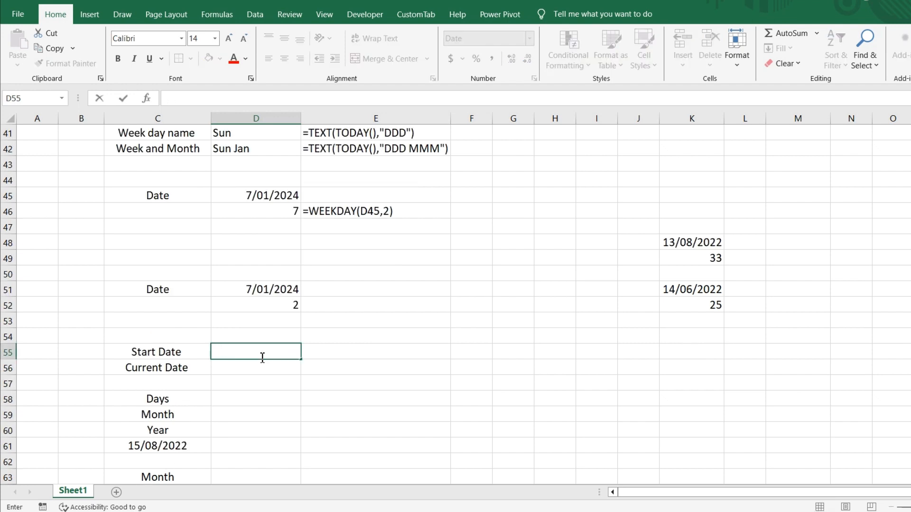
{"action": "type", "text": "26-01-1950"}
{"action": "key", "text": "Return"}
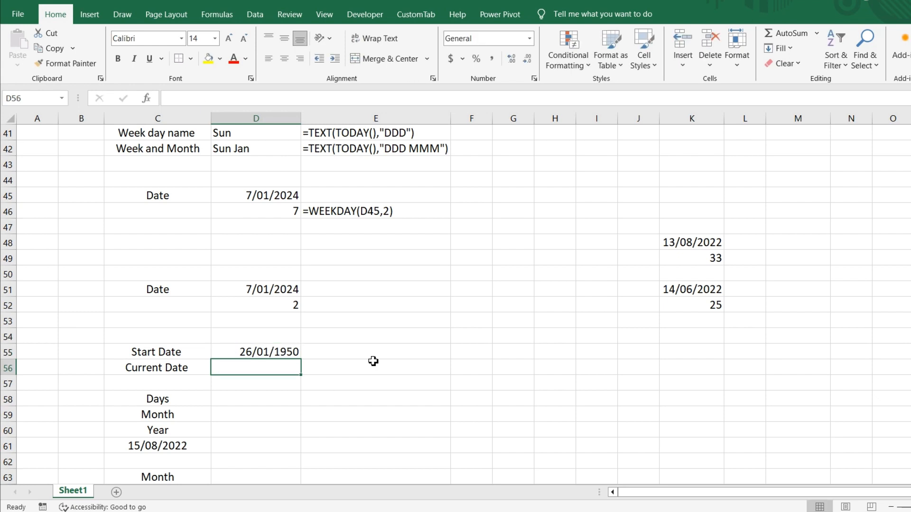
- Insert today's date as a static value in D56 beside the Current Date label
{"action": "key", "text": "ctrl+semicolon"}
{"action": "key", "text": "Return"}
{"action": "key", "text": "Up"}
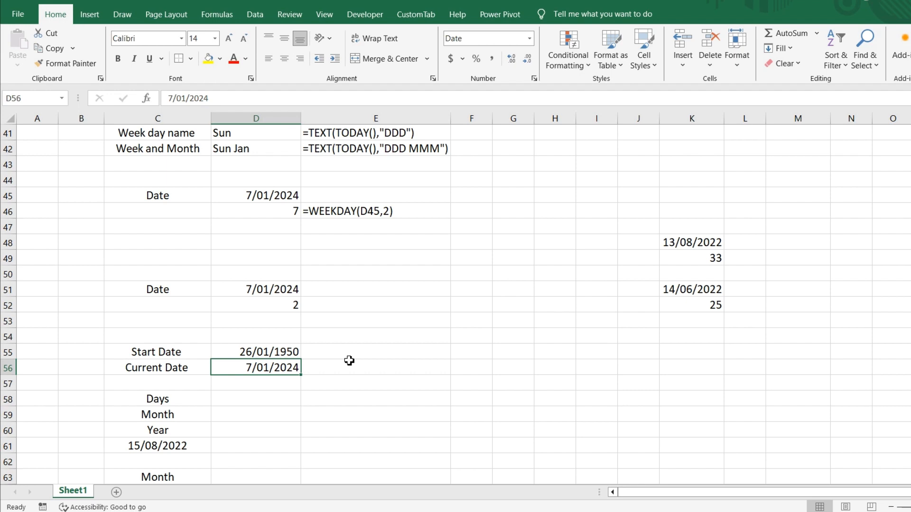
- Enter =DATEDIF(D55,D56,"D") in D58 to calculate the days between the start and current dates
{"action": "left_click", "coordinate": [246, 402]}
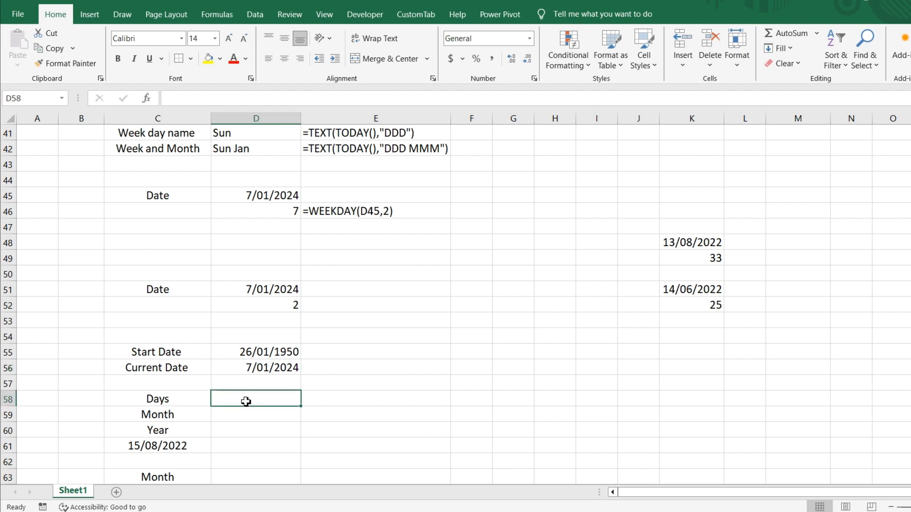
{"action": "type", "text": "=date"}
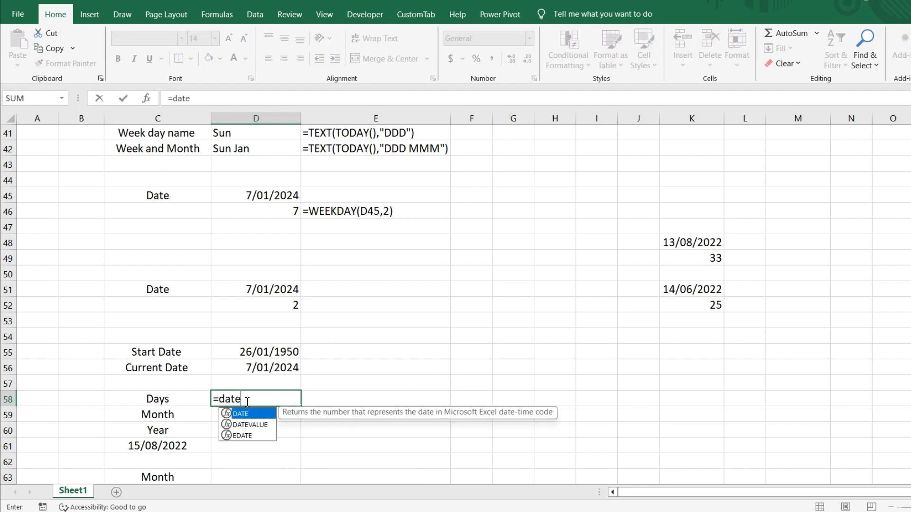
{"action": "type", "text": "dif"}
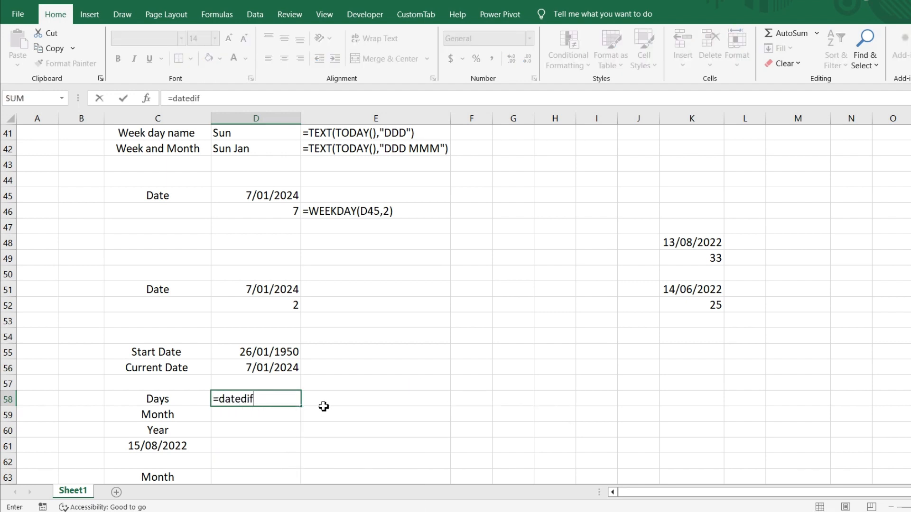
{"action": "type", "text": "("}
{"action": "left_click", "coordinate": [280, 352]}
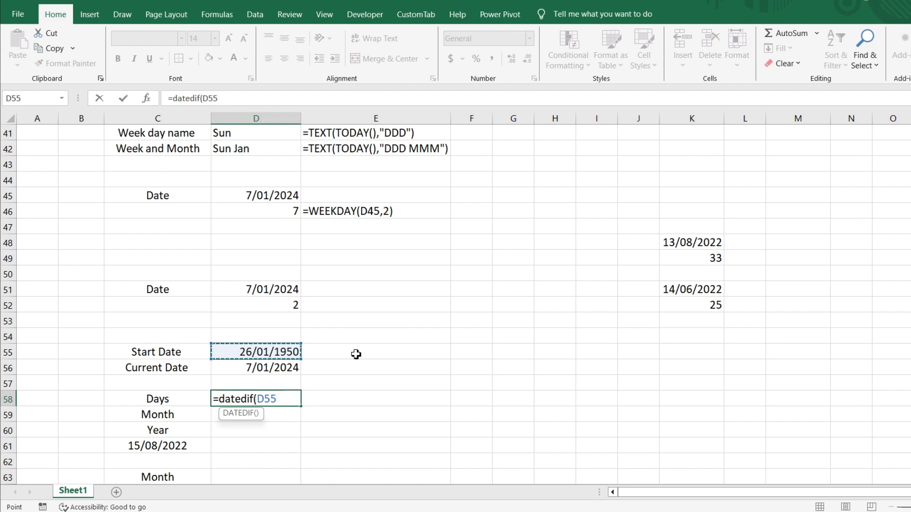
{"action": "type", "text": ","}
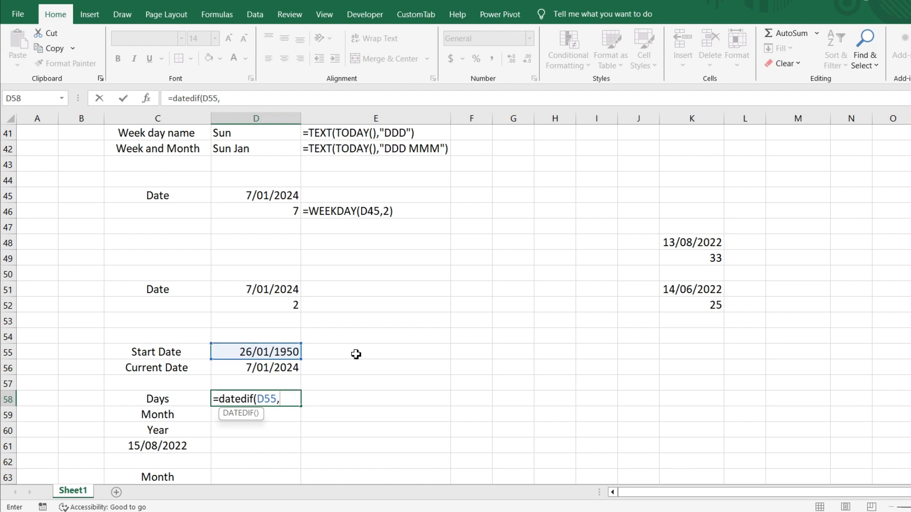
{"action": "left_click", "coordinate": [270, 369]}
{"action": "type", "text": ","}
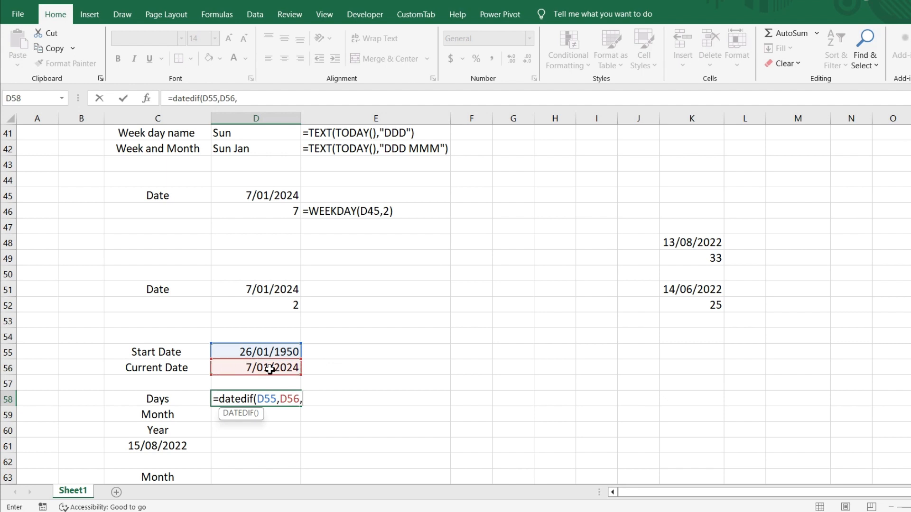
{"action": "type", "text": "\"D\""}
{"action": "key", "text": "Return"}
{"action": "key", "text": "Up"}
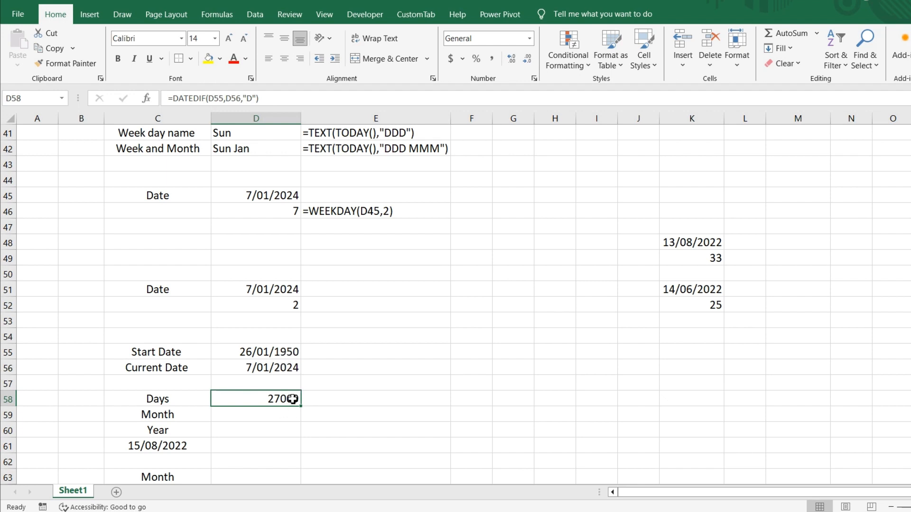
- Enter =DATEDIF(D55,D56,"M") in D59 to calculate the months between the start and current dates
{"action": "left_click", "coordinate": [253, 422]}
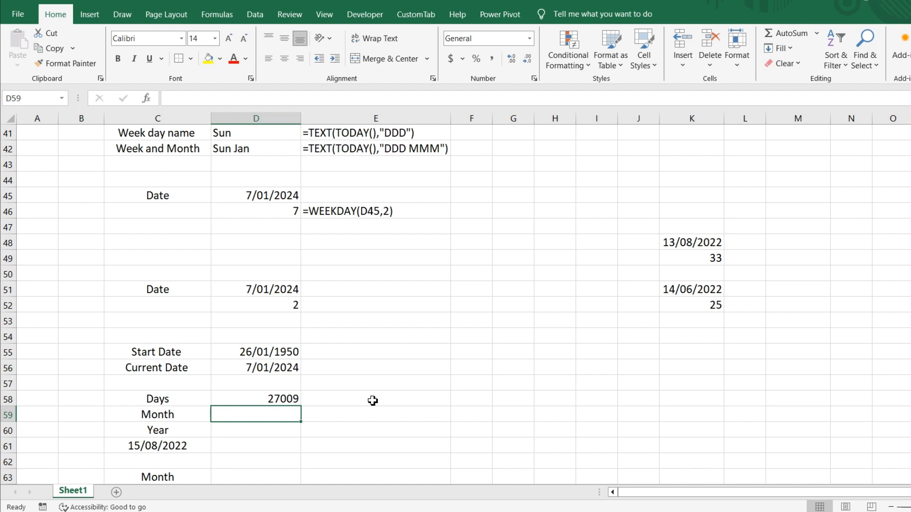
{"action": "type", "text": "="}
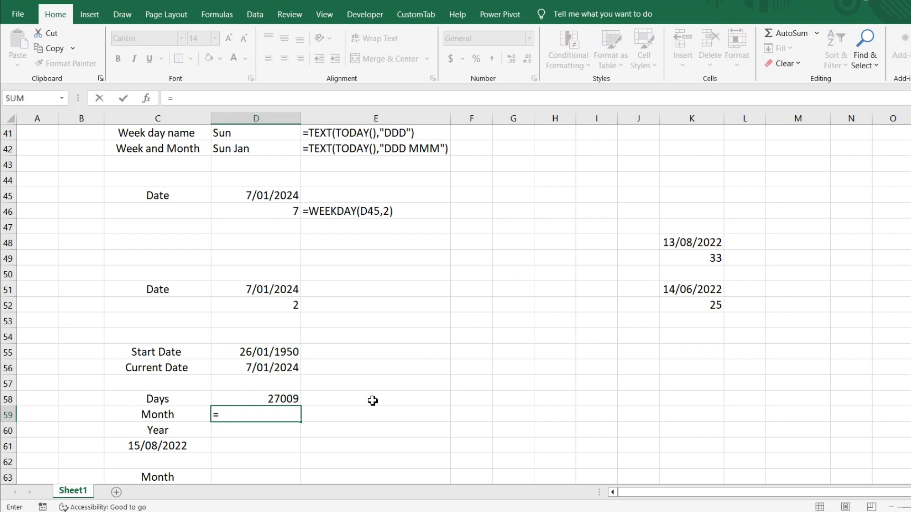
{"action": "type", "text": "datedif("}
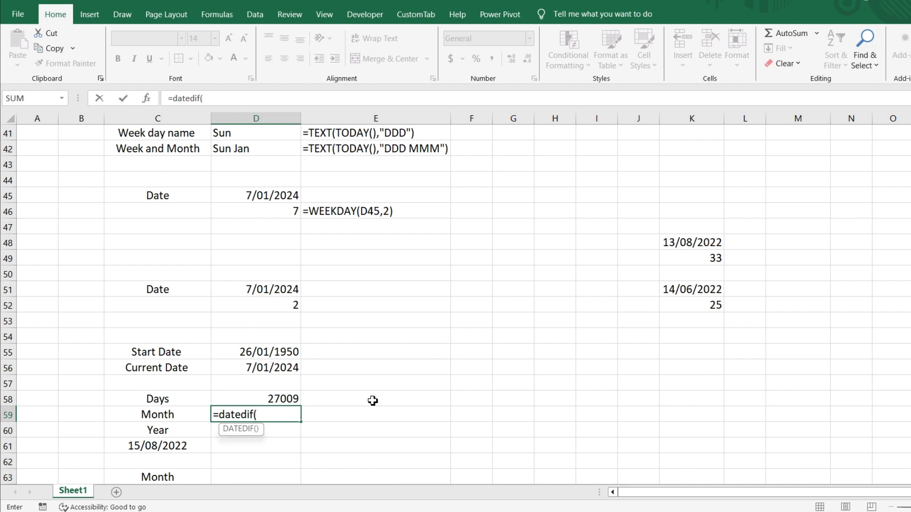
{"action": "left_click", "coordinate": [273, 351]}
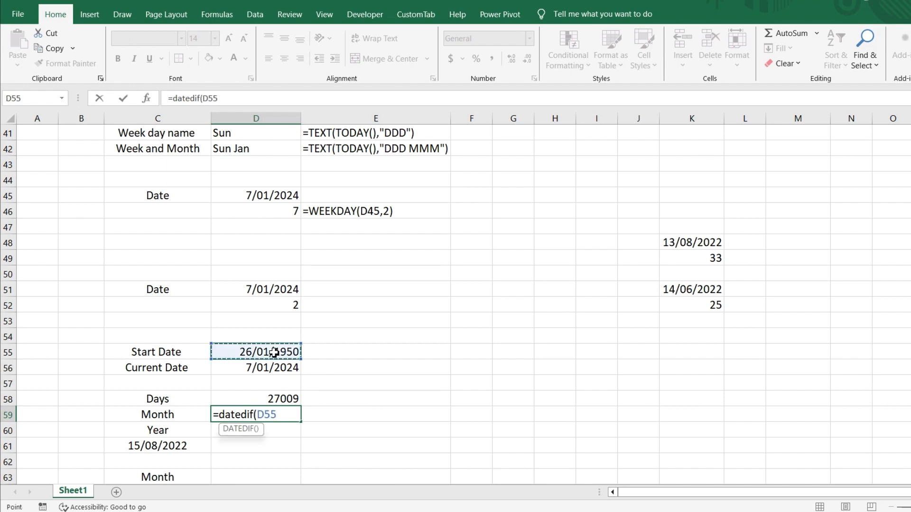
{"action": "type", "text": ","}
{"action": "left_click", "coordinate": [265, 368]}
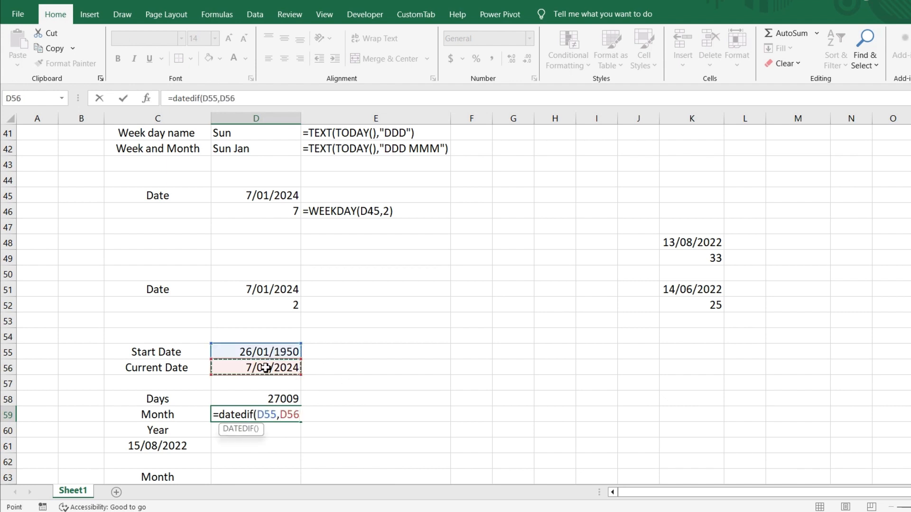
{"action": "type", "text": ",\"M\""}
{"action": "key", "text": "Return"}
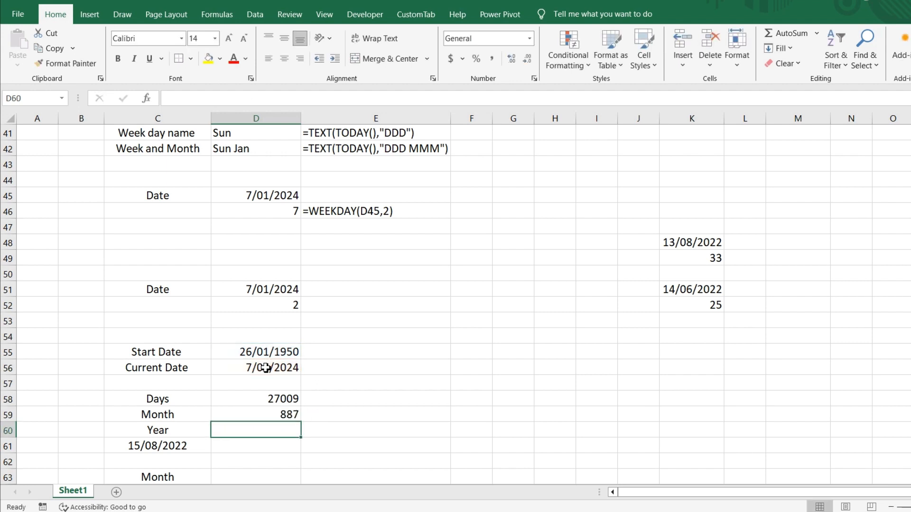
{"action": "key", "text": "Up"}
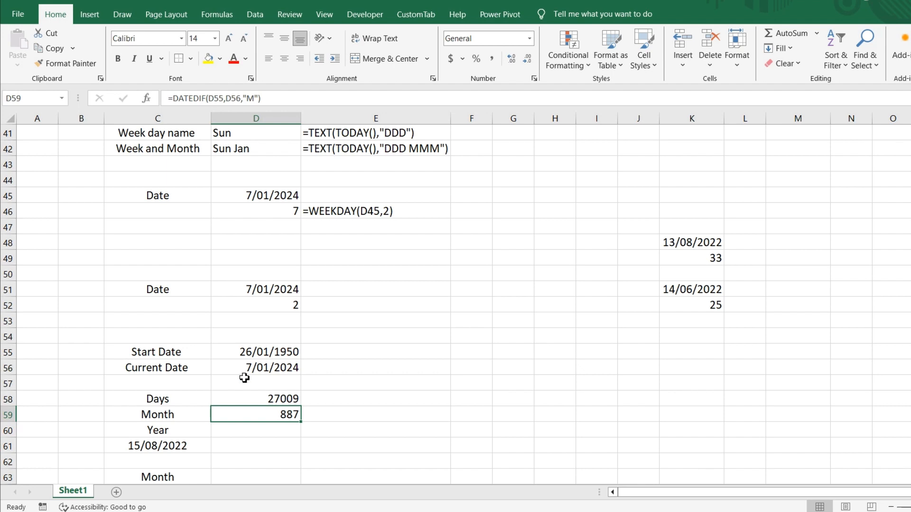
- Enter =DATEDIF(D55,D56,"Y") in D60 to calculate the years between the start and current dates
{"action": "left_click", "coordinate": [272, 431]}
{"action": "type", "text": "="}
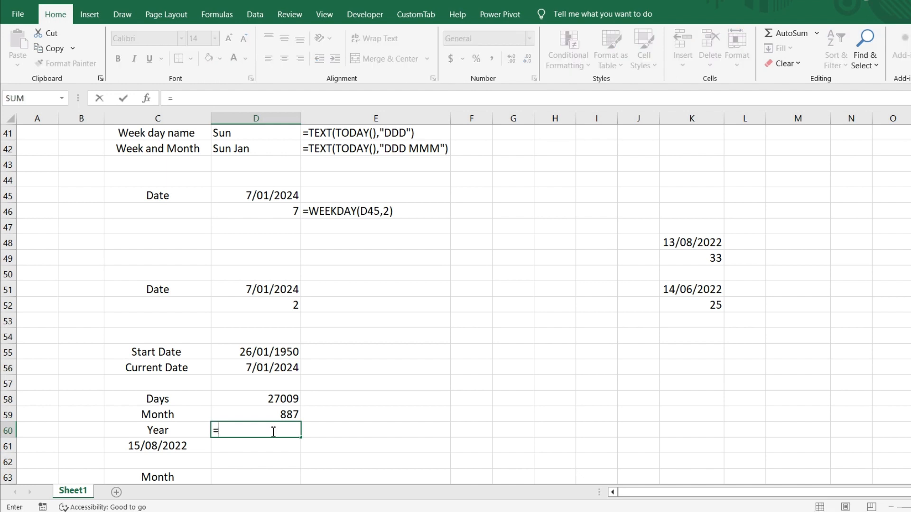
{"action": "type", "text": "dateif"}
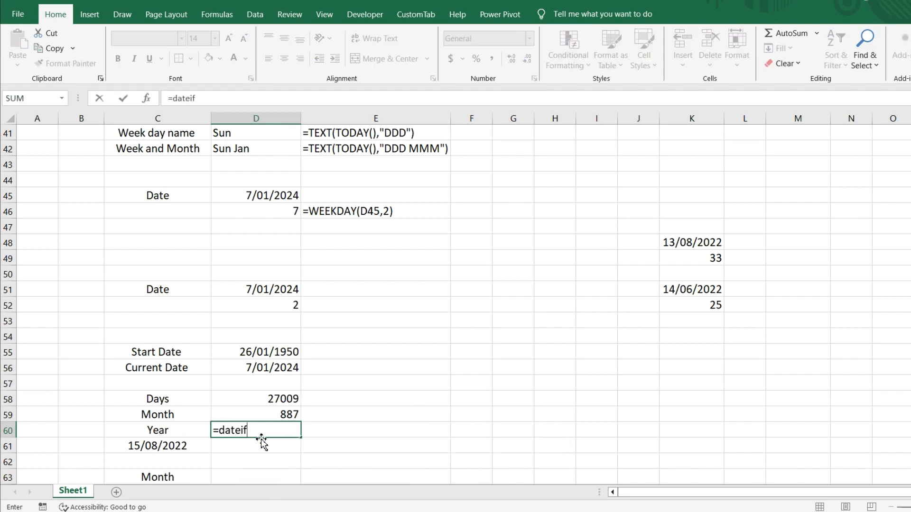
{"action": "key", "text": "BackSpace"}
{"action": "key", "text": "BackSpace"}
{"action": "type", "text": "du"}
{"action": "type", "text": "f"}
{"action": "key", "text": "BackSpace"}
{"action": "key", "text": "BackSpace"}
{"action": "type", "text": "if("}
{"action": "left_click", "coordinate": [257, 349]}
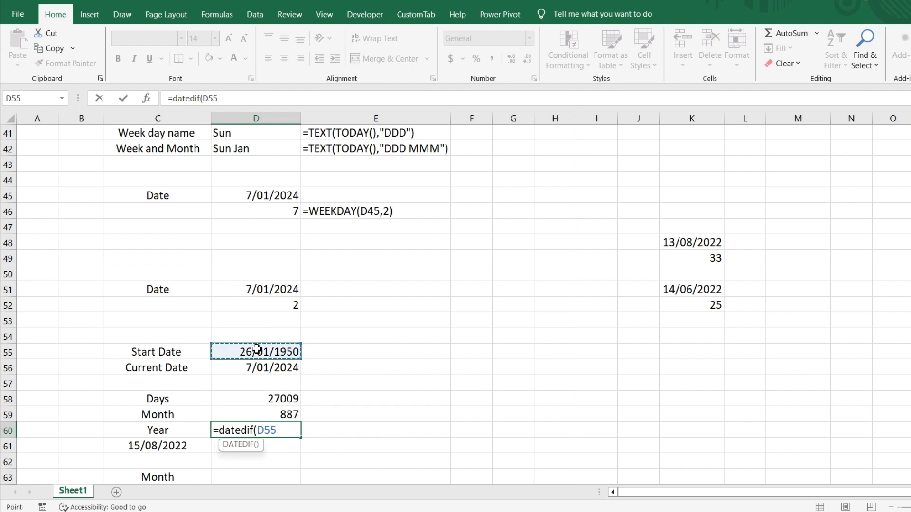
{"action": "type", "text": ","}
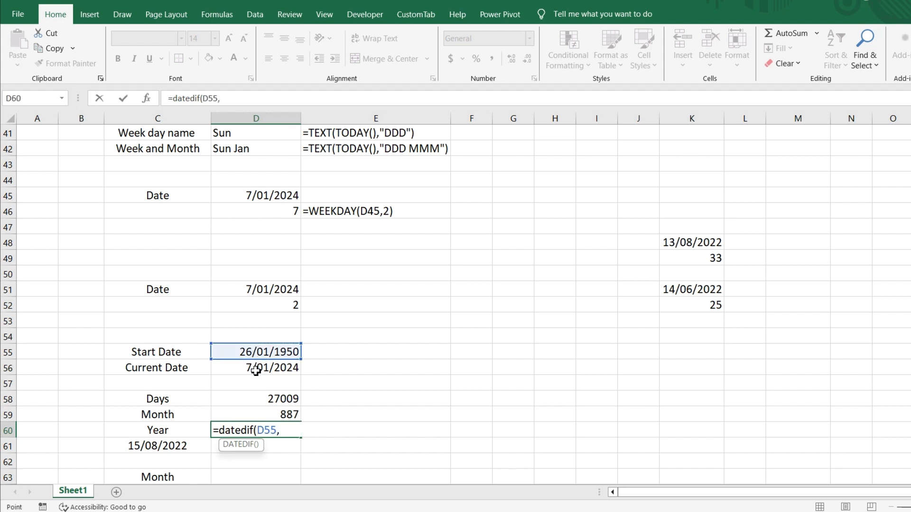
{"action": "left_click", "coordinate": [256, 369]}
{"action": "type", "text": ",\"Y"}
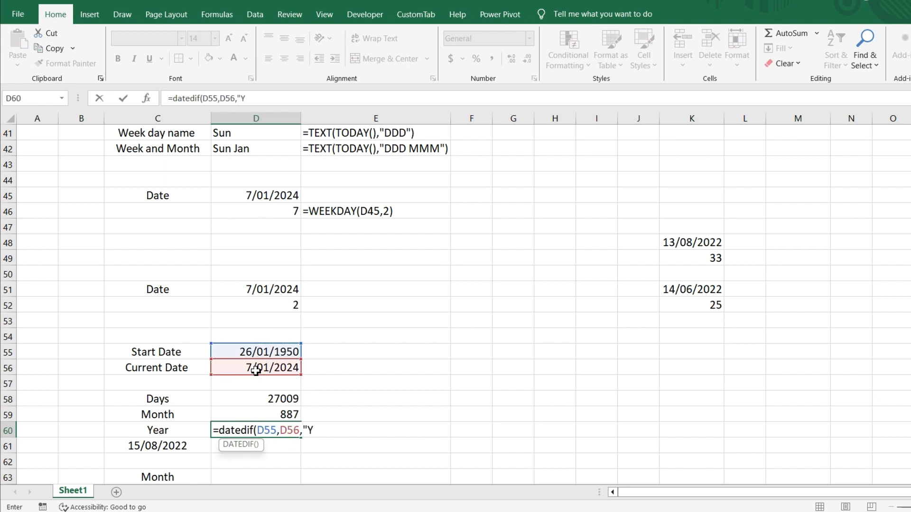
{"action": "type", "text": "\""}
{"action": "type", "text": ")"}
{"action": "key", "text": "ctrl+Return"}
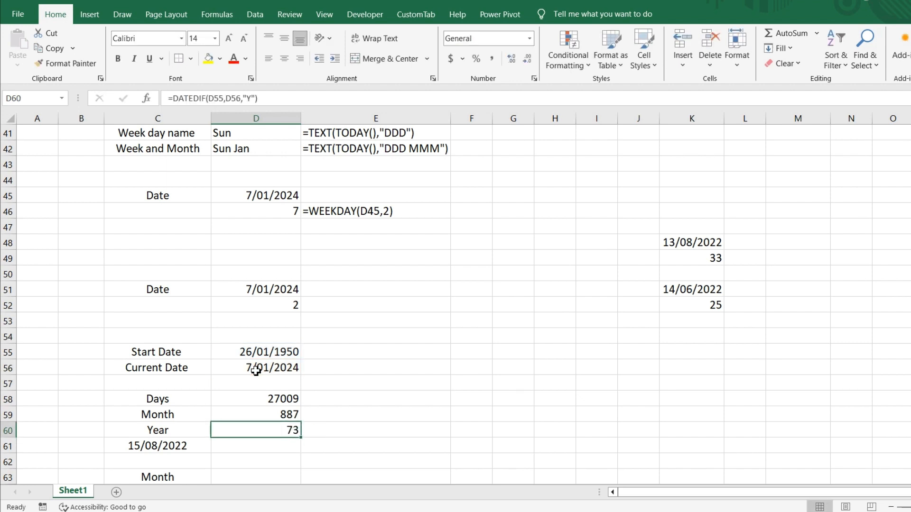
- Clear the leftover date from C61 and enter the note "73 year past way" in D61 below the years result
{"action": "left_click", "coordinate": [181, 450]}
{"action": "key", "text": "Delete"}
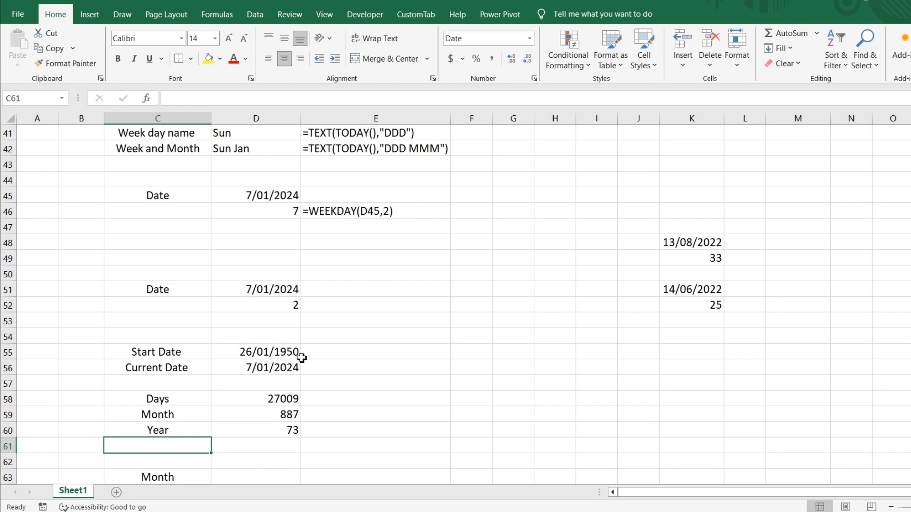
{"action": "scroll", "coordinate": [267, 420], "scroll_direction": "down", "scroll_amount": 1}
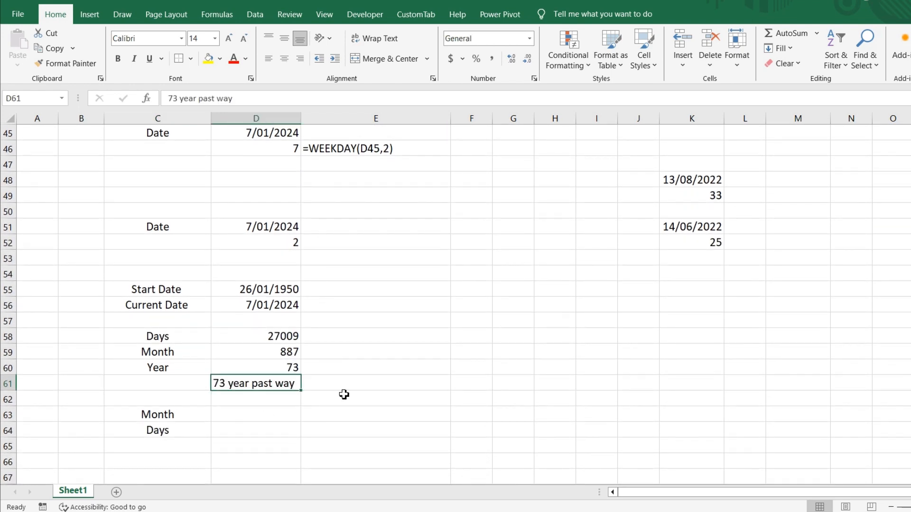
{"action": "type", "text": "73 year"}
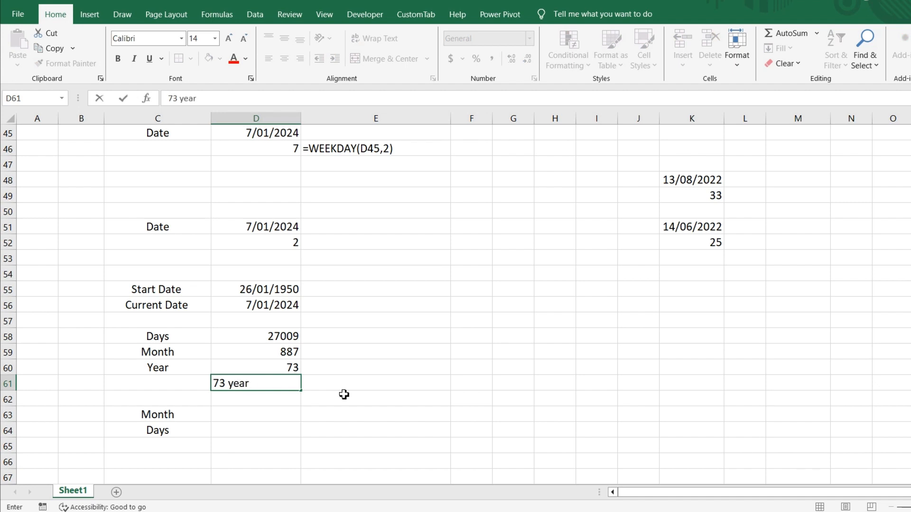
{"action": "type", "text": " past way"}
{"action": "key", "text": "Return"}
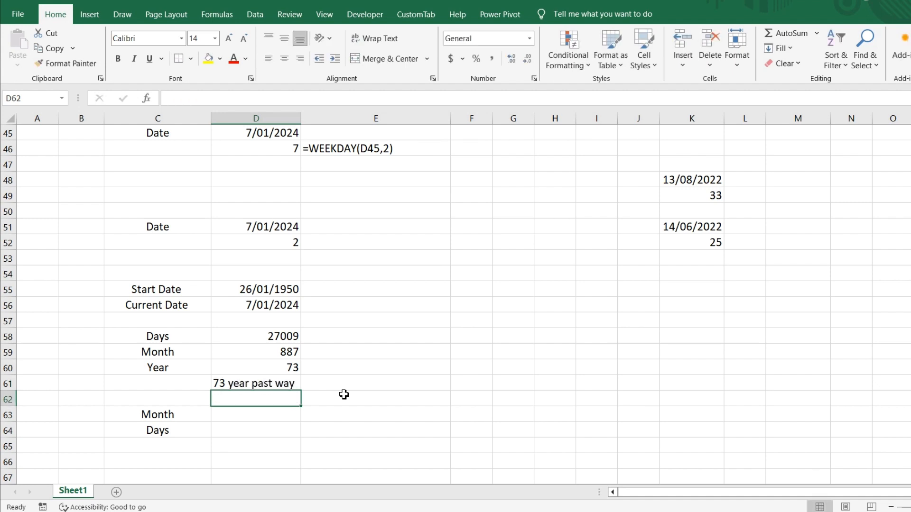
{"action": "left_click", "coordinate": [280, 291]}
{"action": "left_click", "coordinate": [284, 310]}
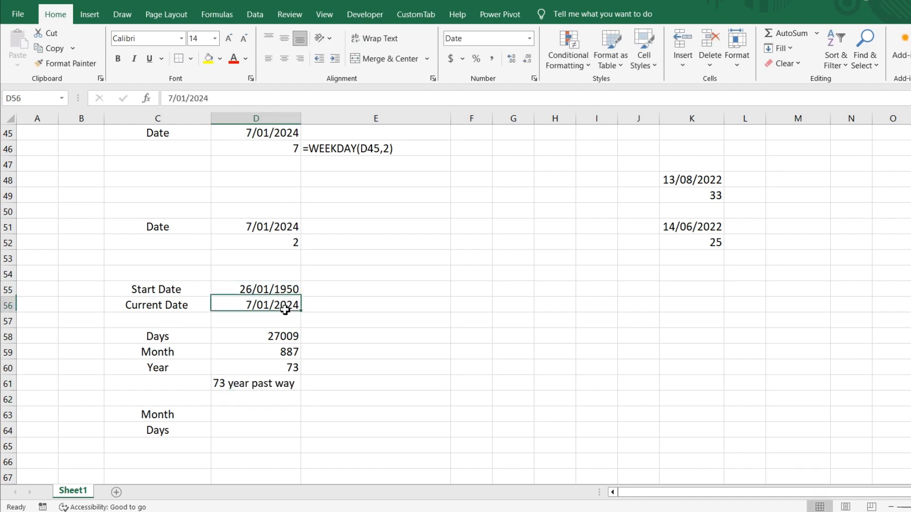
{"action": "left_click", "coordinate": [342, 384]}
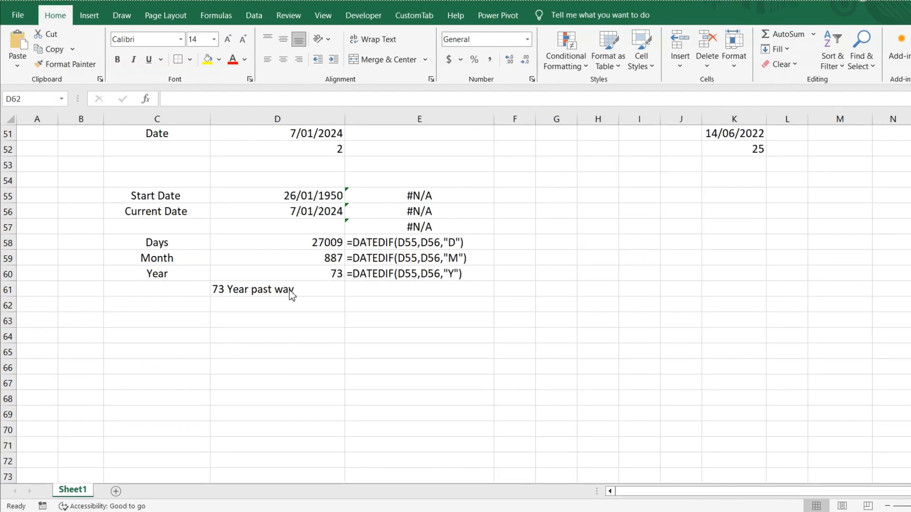
{"action": "left_click", "coordinate": [310, 291]}
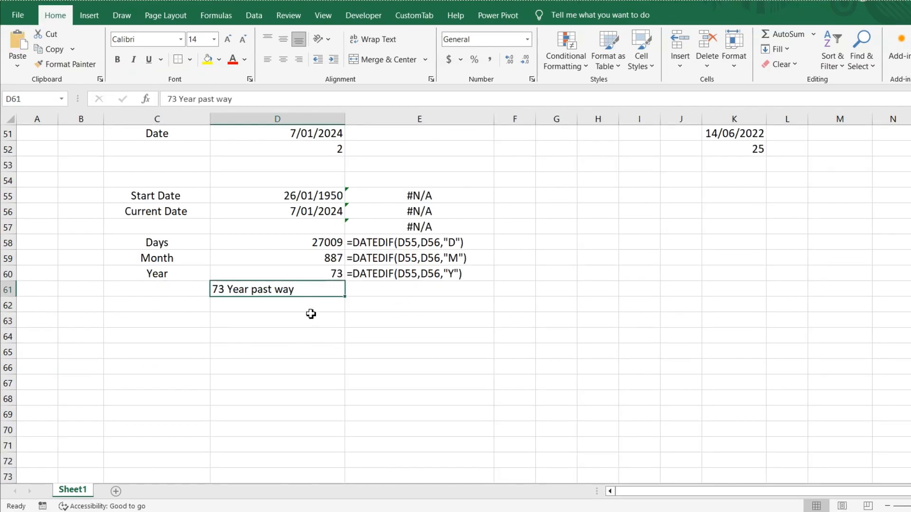
{"action": "scroll", "coordinate": [309, 330], "scroll_direction": "up", "scroll_amount": 1}
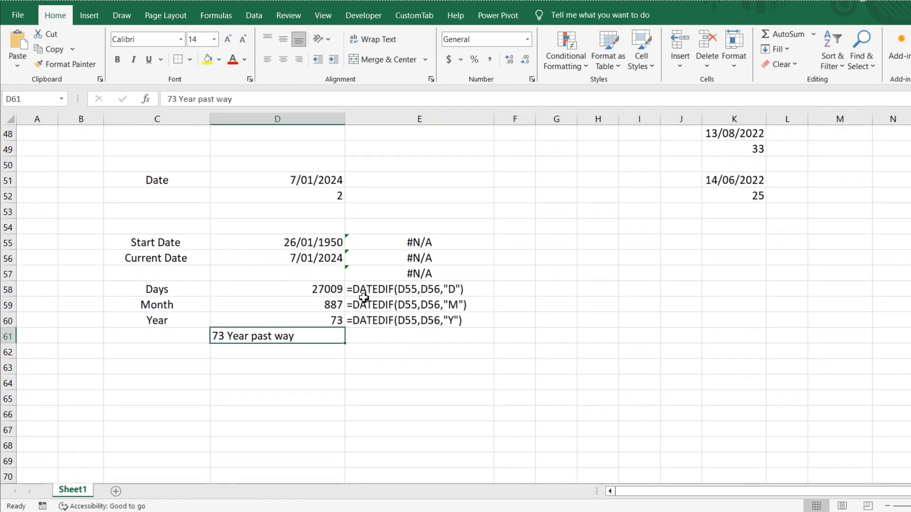
{"action": "left_click", "coordinate": [288, 385]}
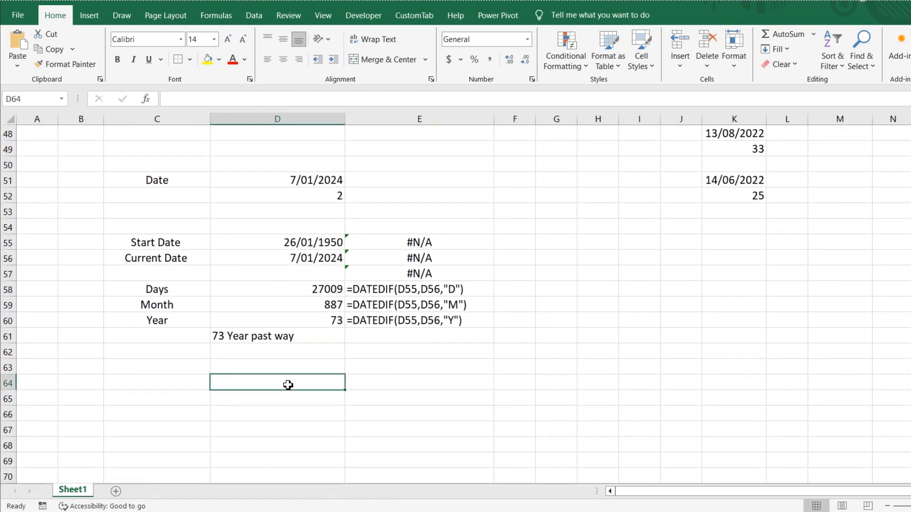